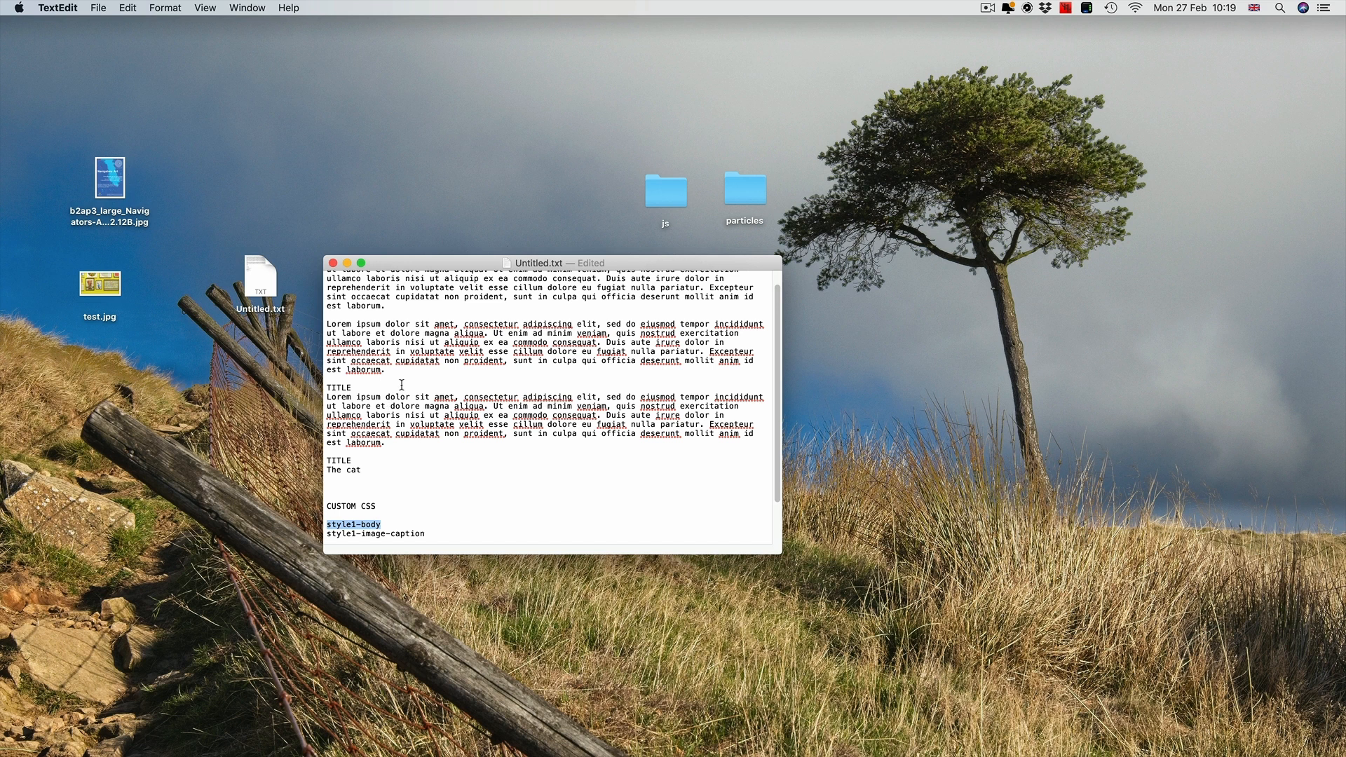
Switch to Safari and create a new EasyBlog post in the Joomla administration using the Blank Post template
left_click(360, 629)
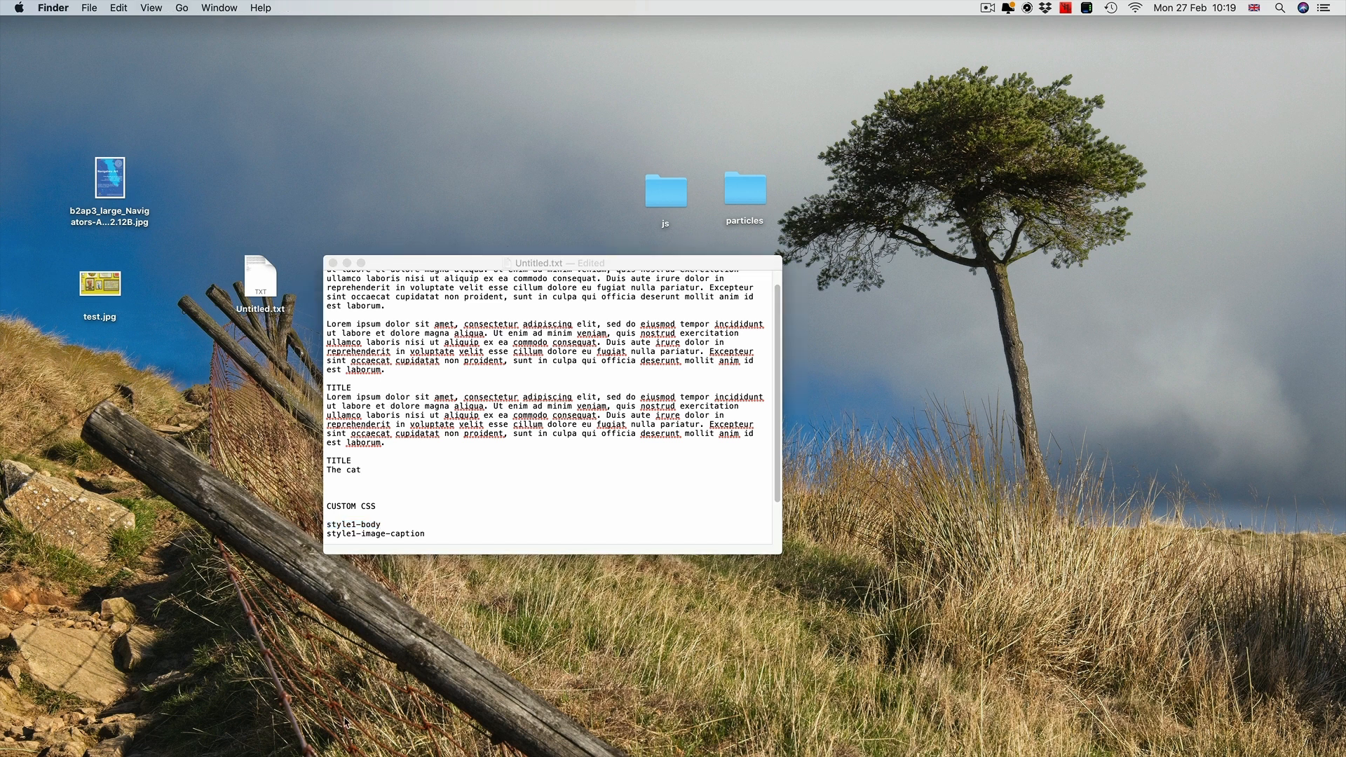
mouse_move(339, 754)
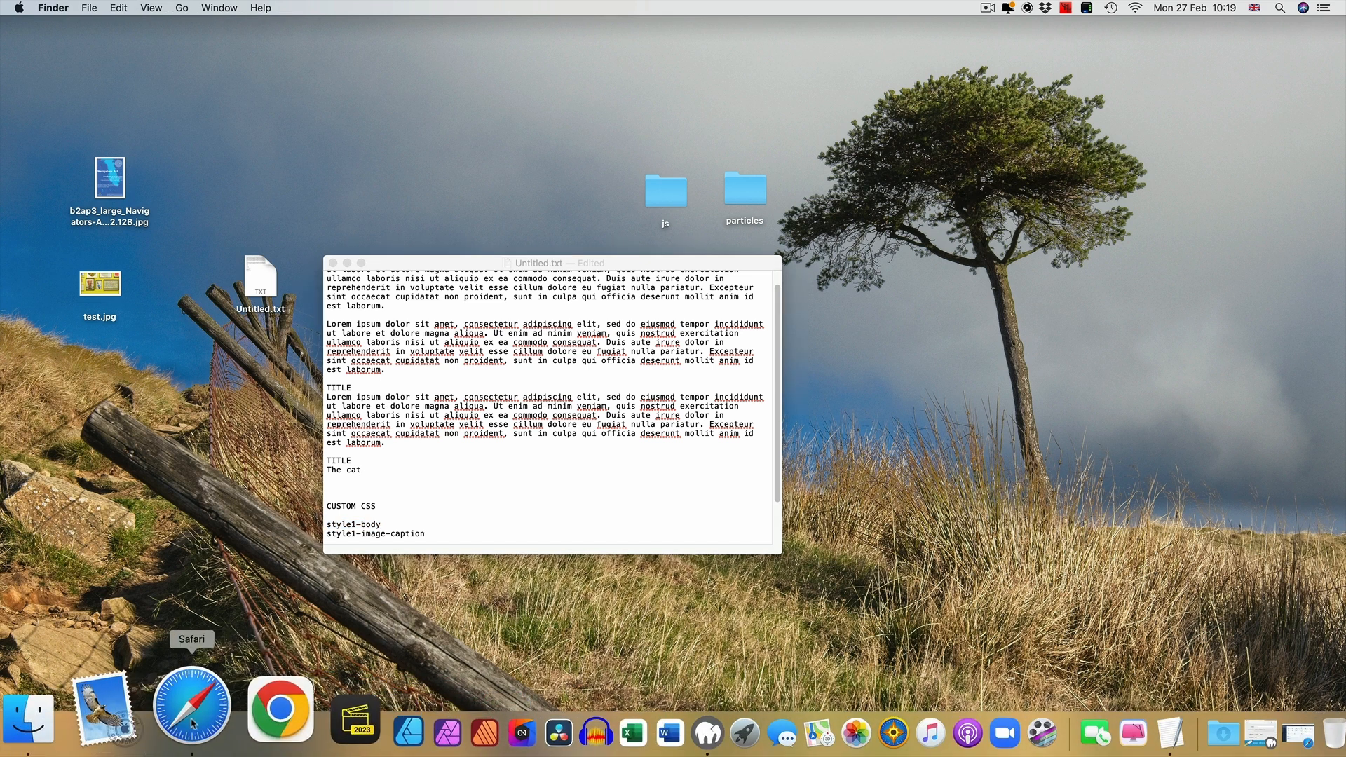
left_click(193, 734)
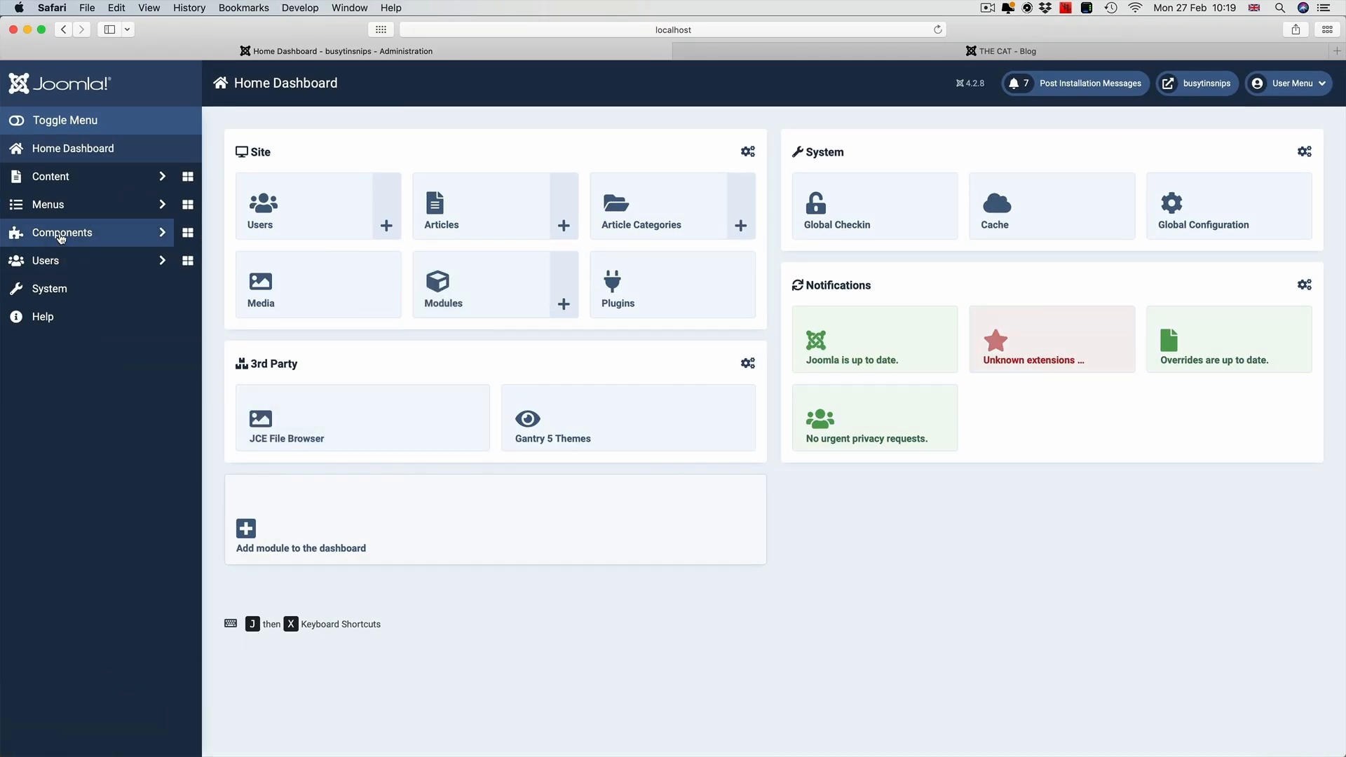
left_click(149, 234)
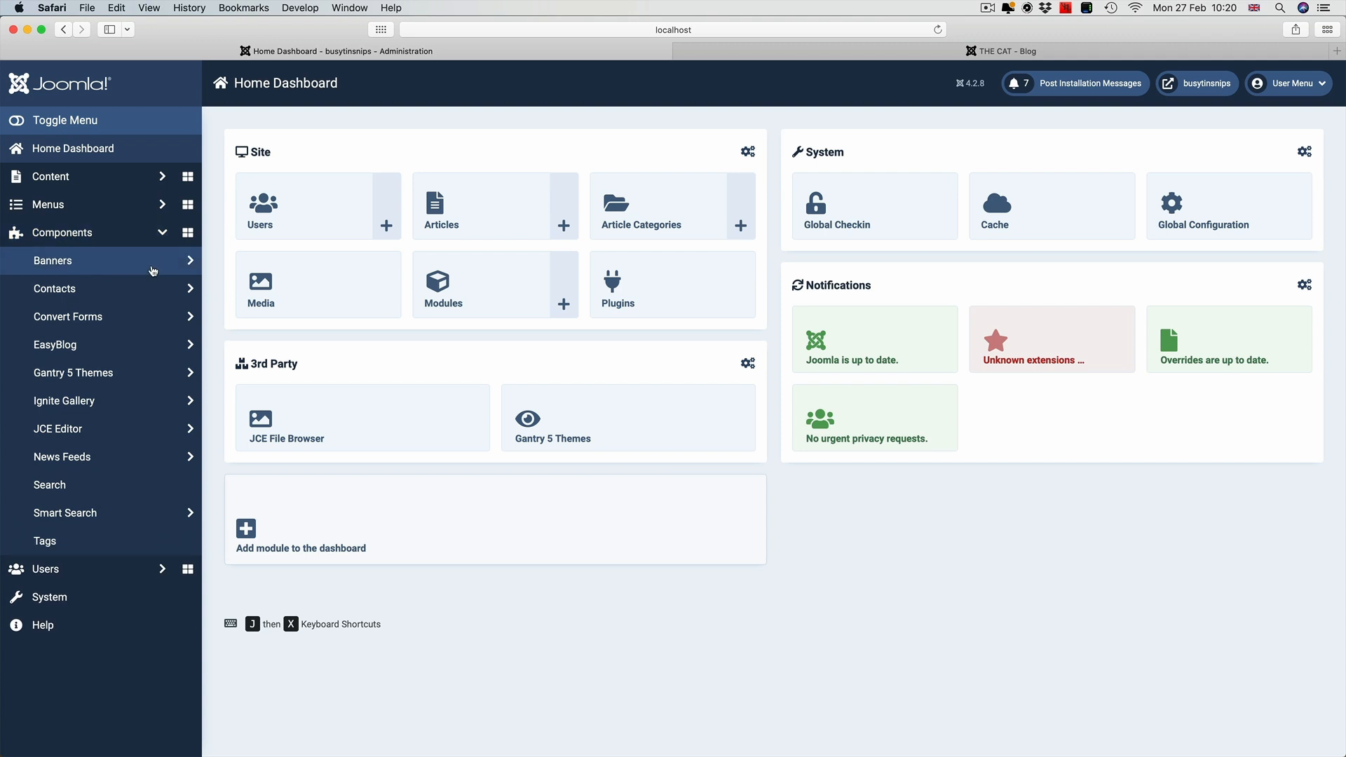
left_click(156, 348)
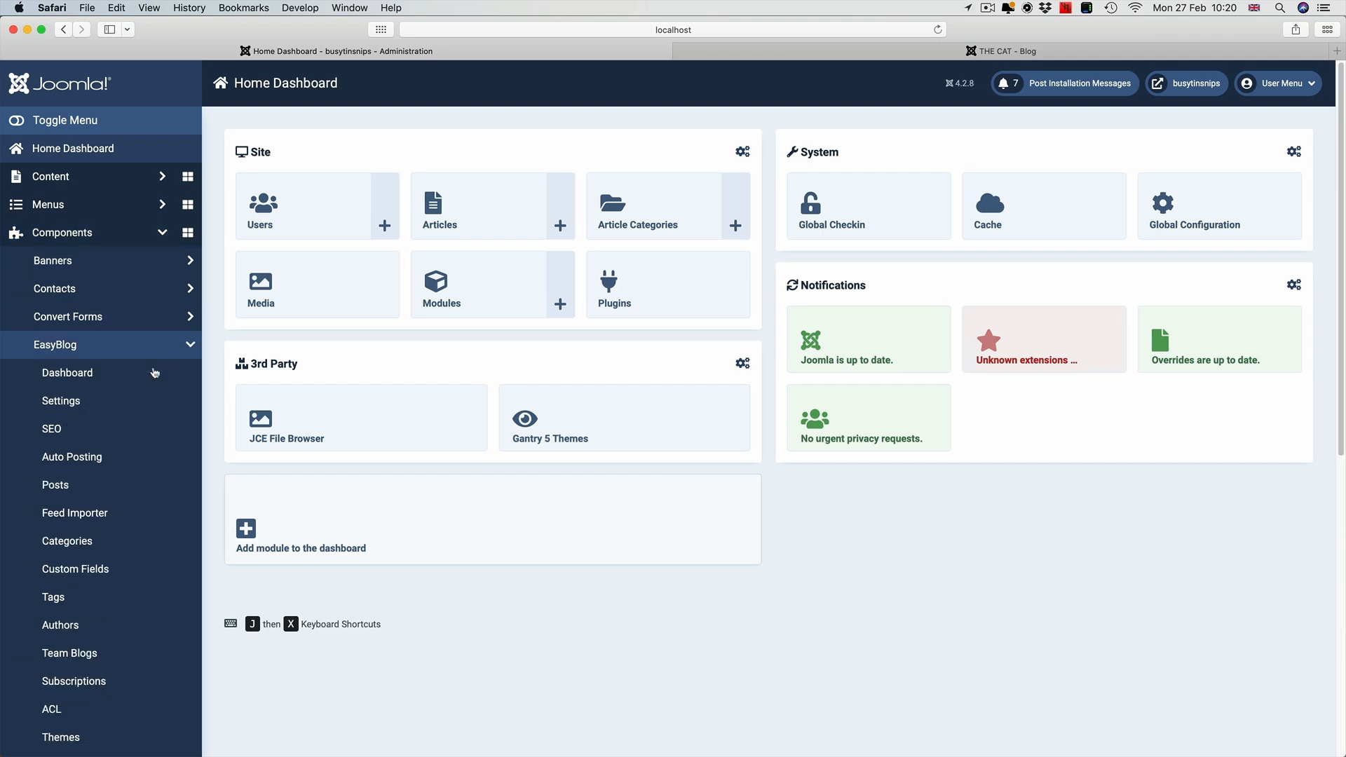
left_click(91, 493)
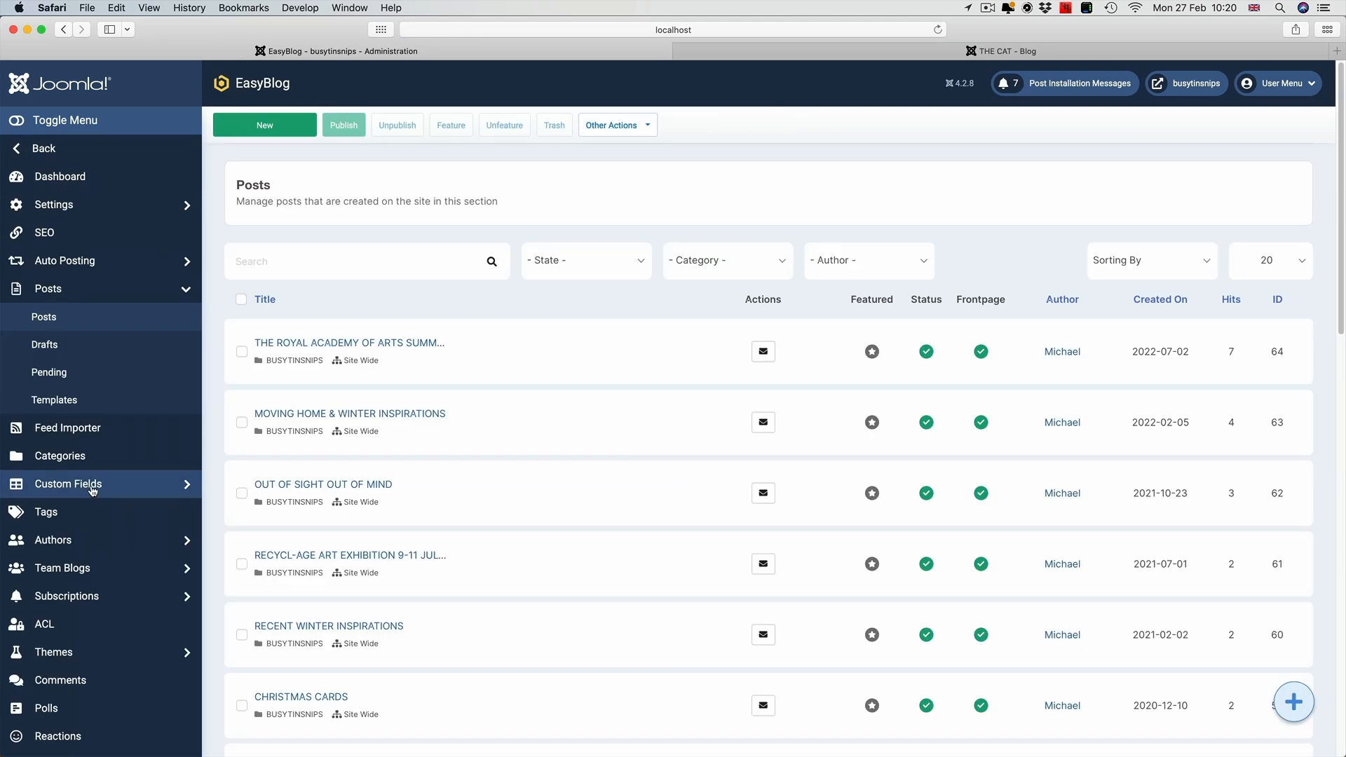
left_click(295, 126)
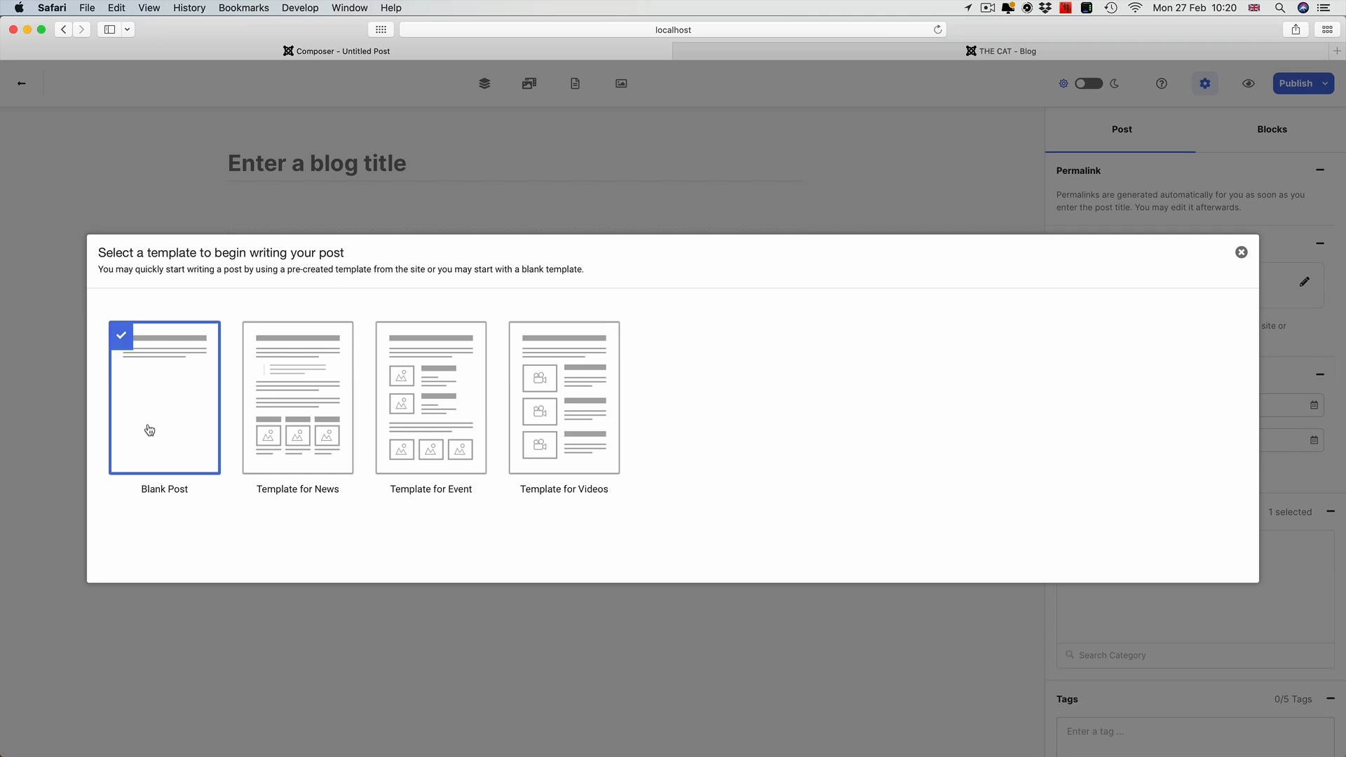
left_click(169, 436)
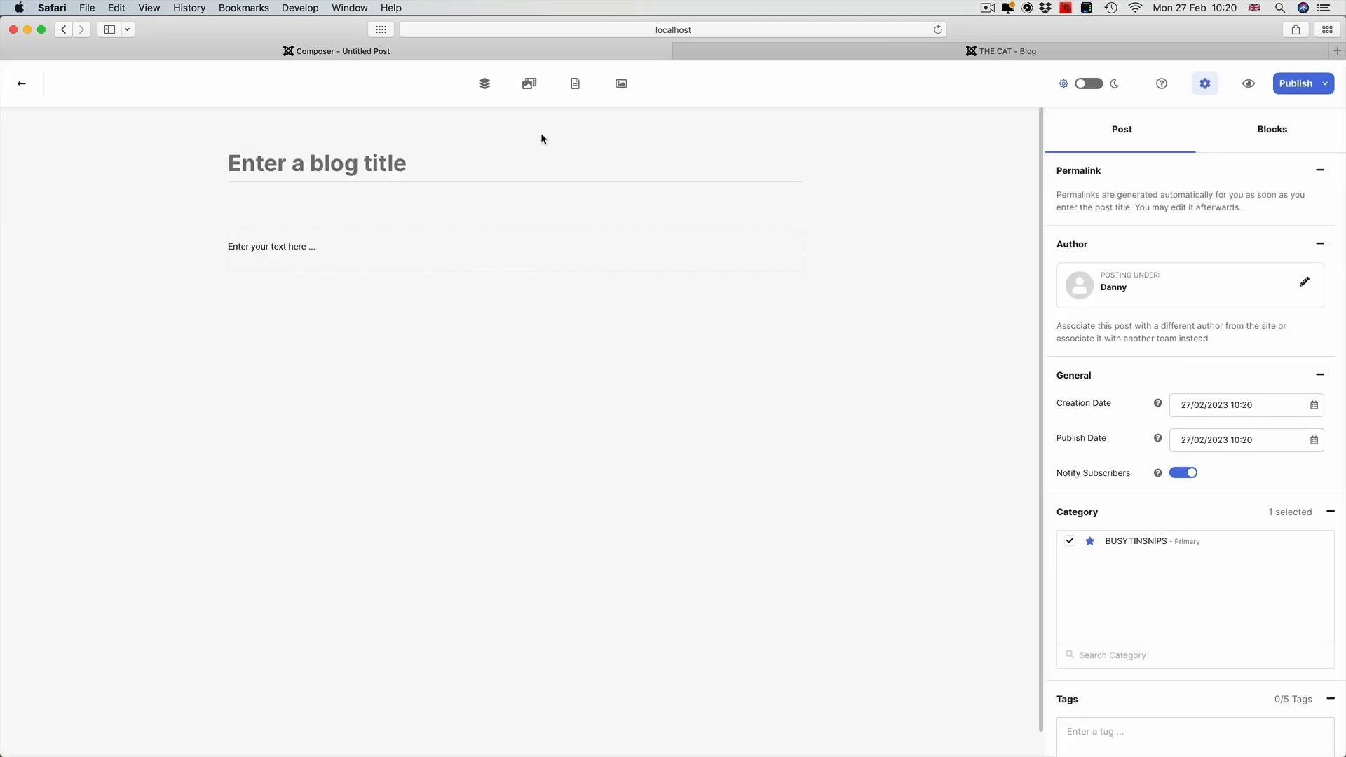
Upload test.jpg from the Desktop to this post's media folder and close the media manager
left_click(531, 89)
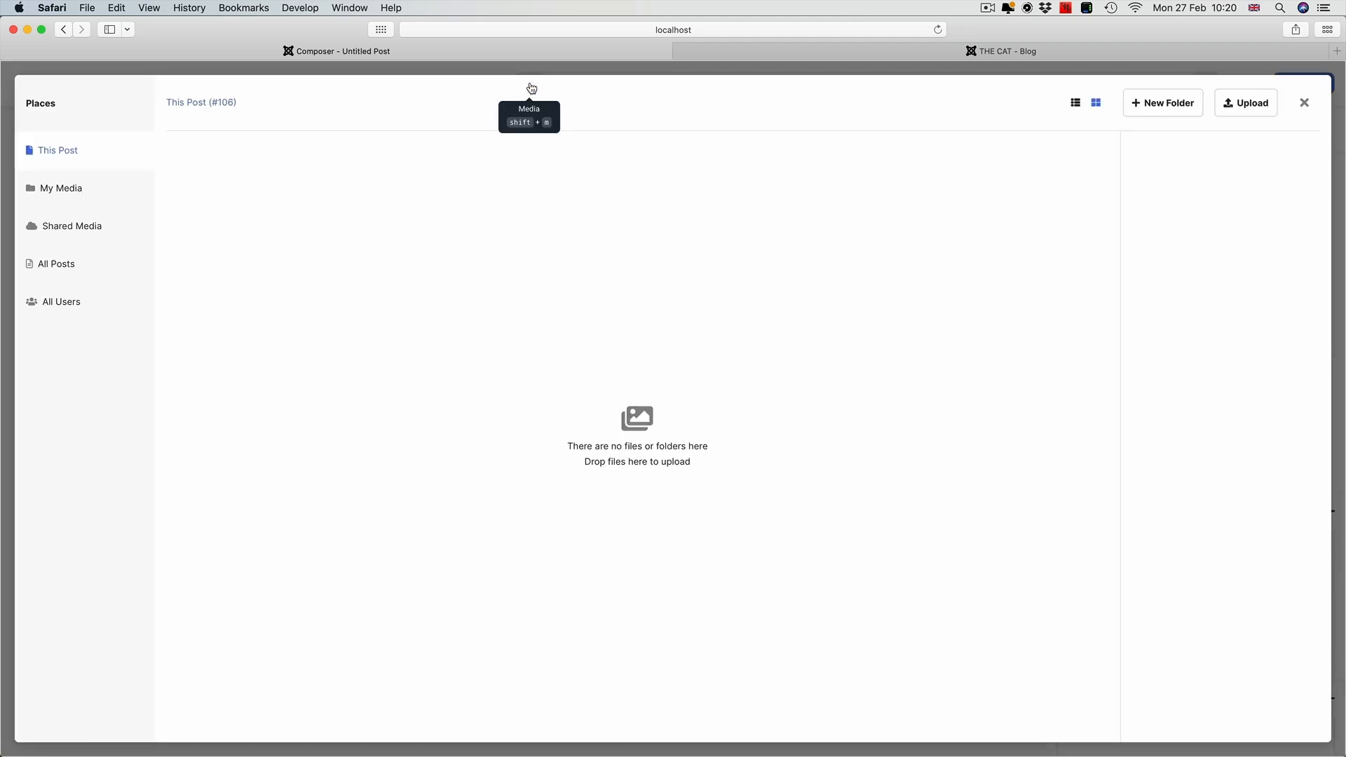
left_click(70, 153)
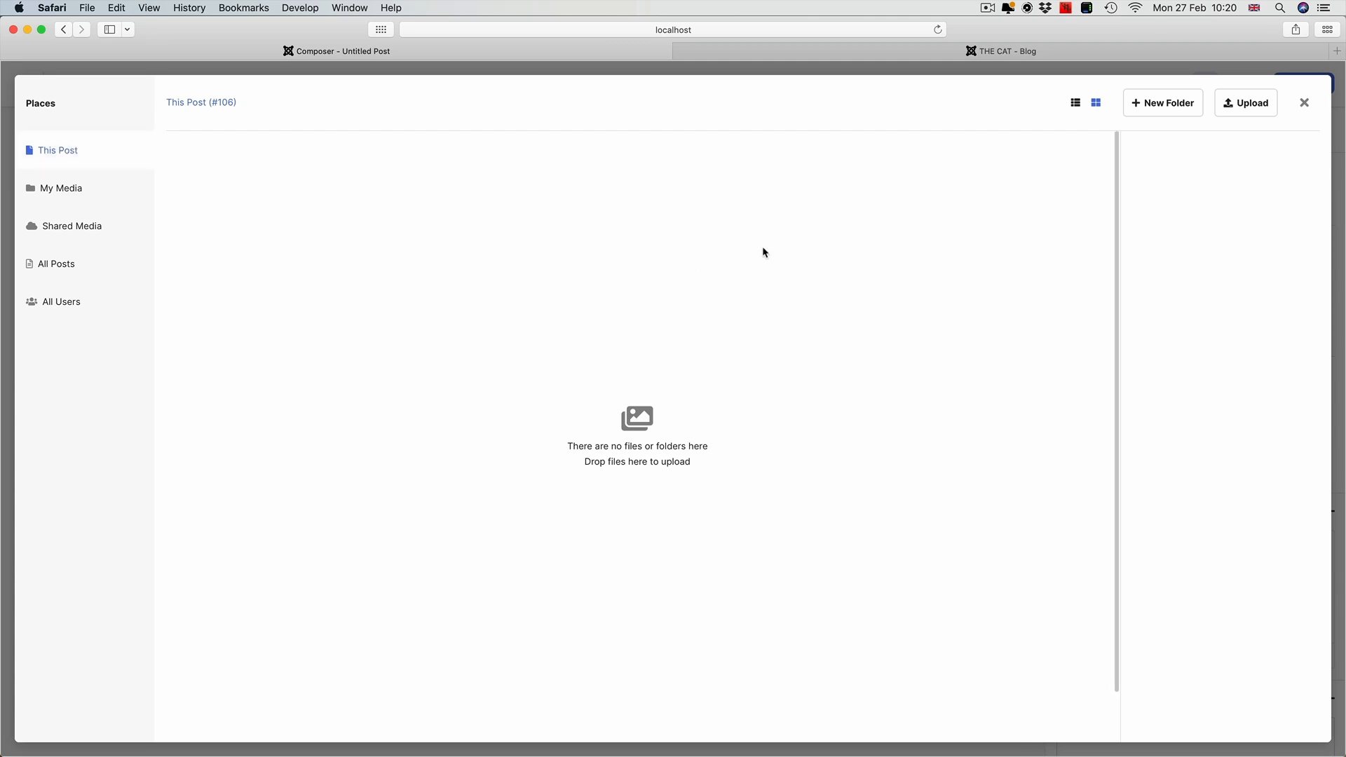
left_click(1251, 110)
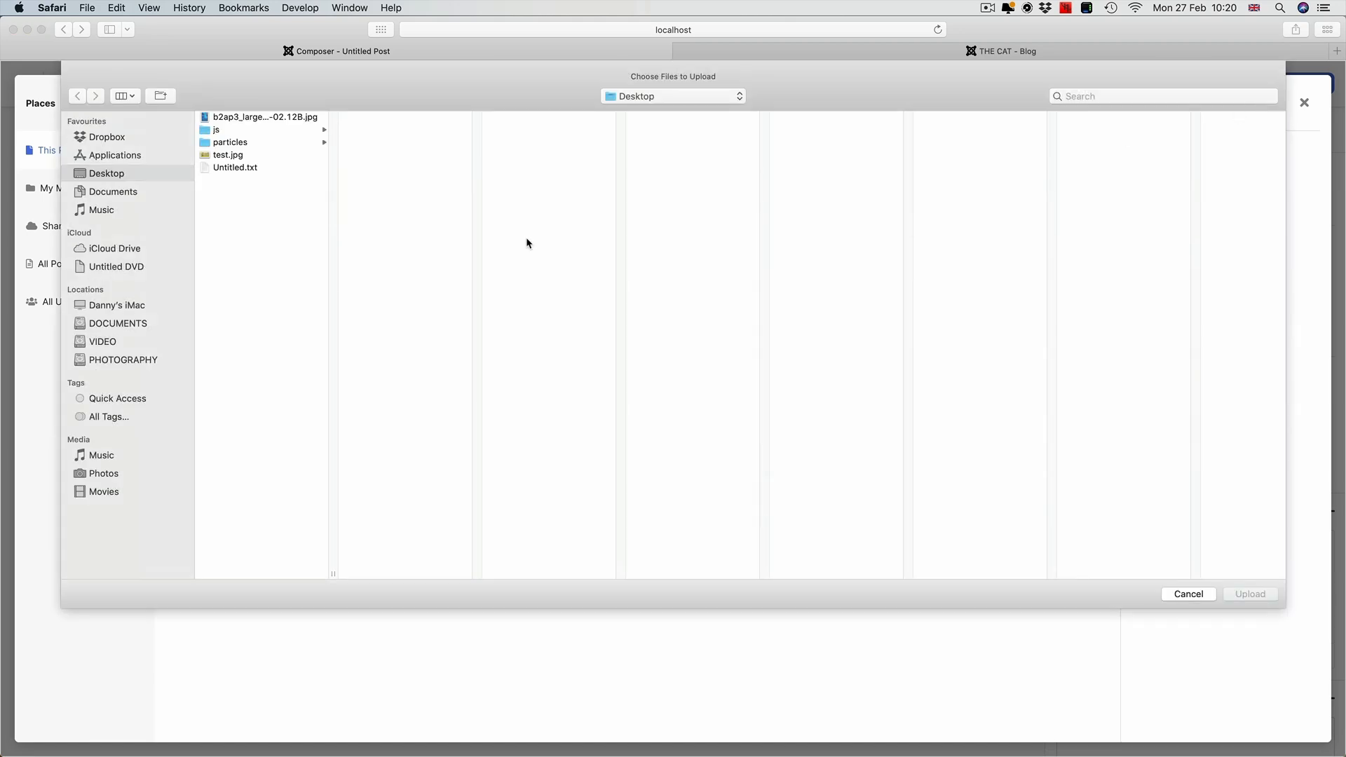
left_click(208, 156)
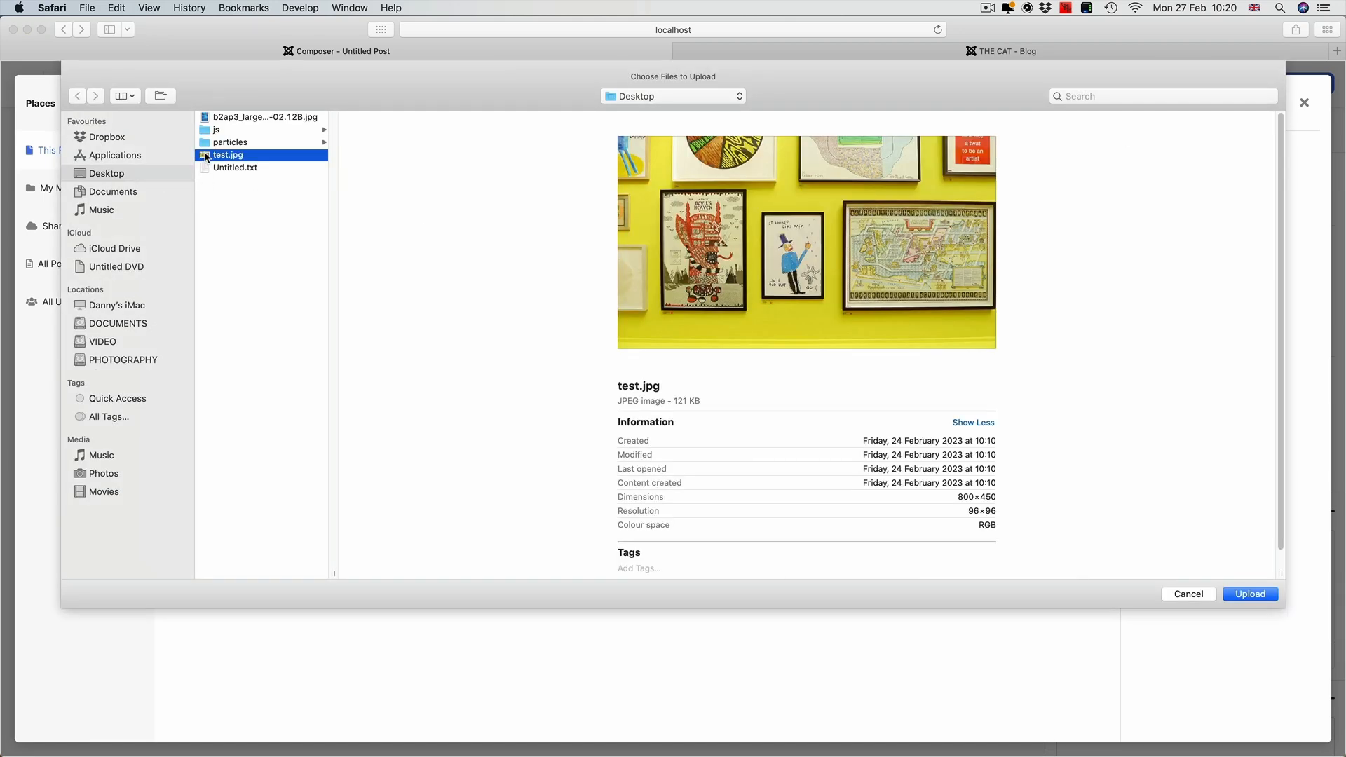
left_click(1250, 595)
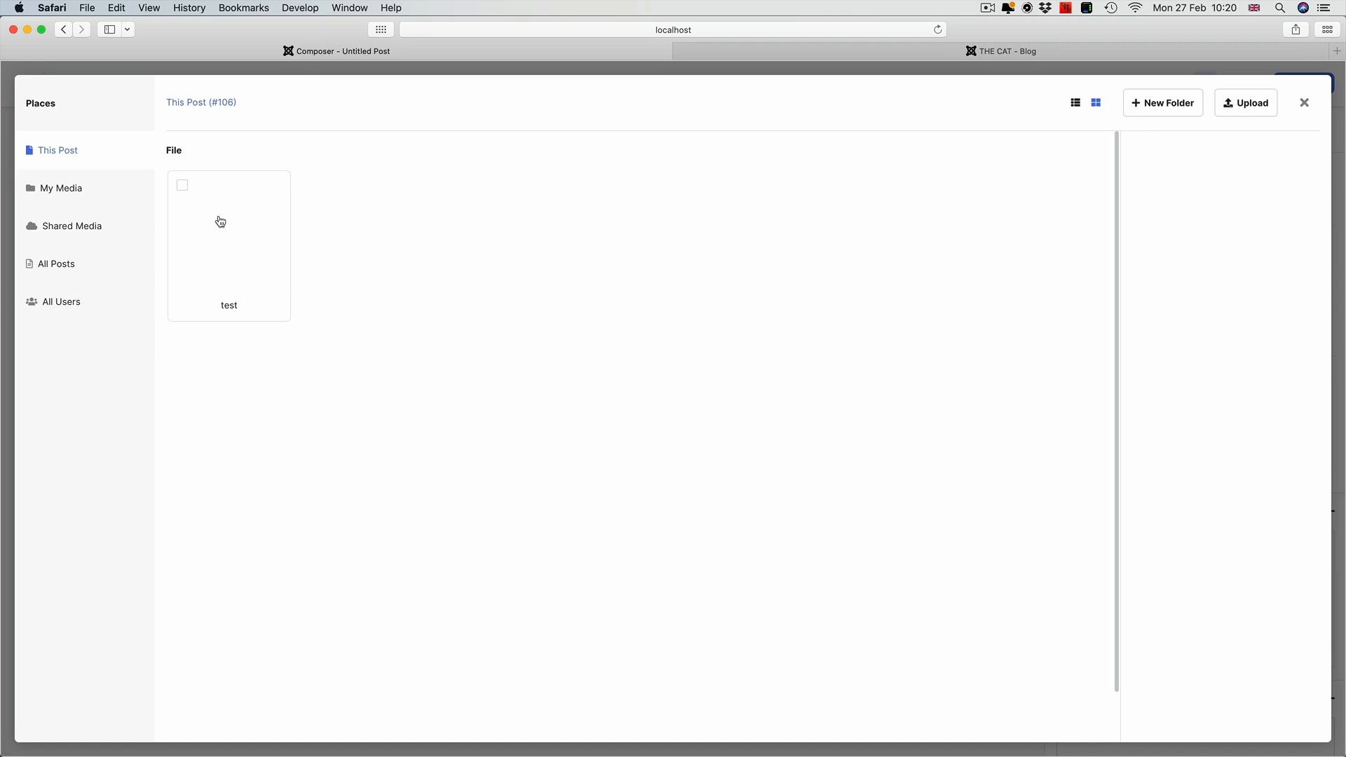
left_click(67, 188)
left_click(65, 152)
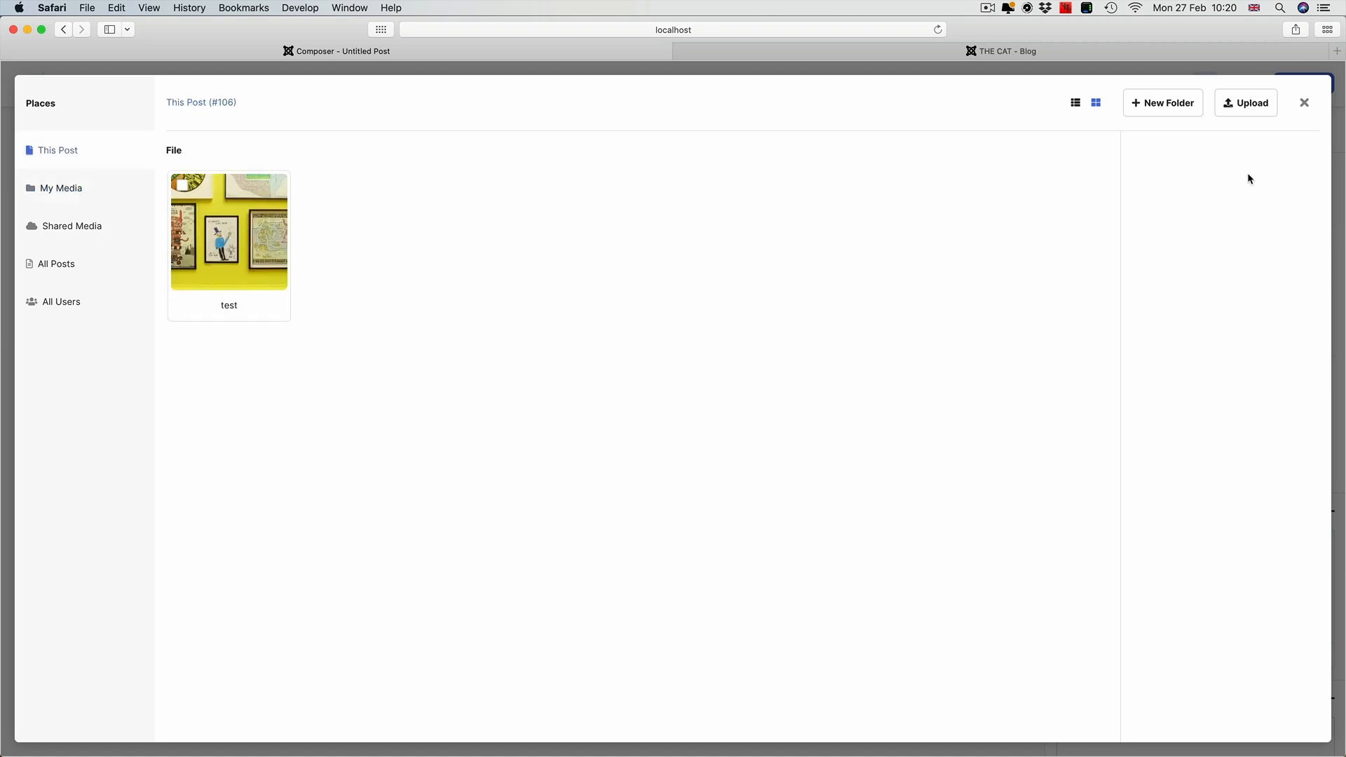
left_click(1305, 105)
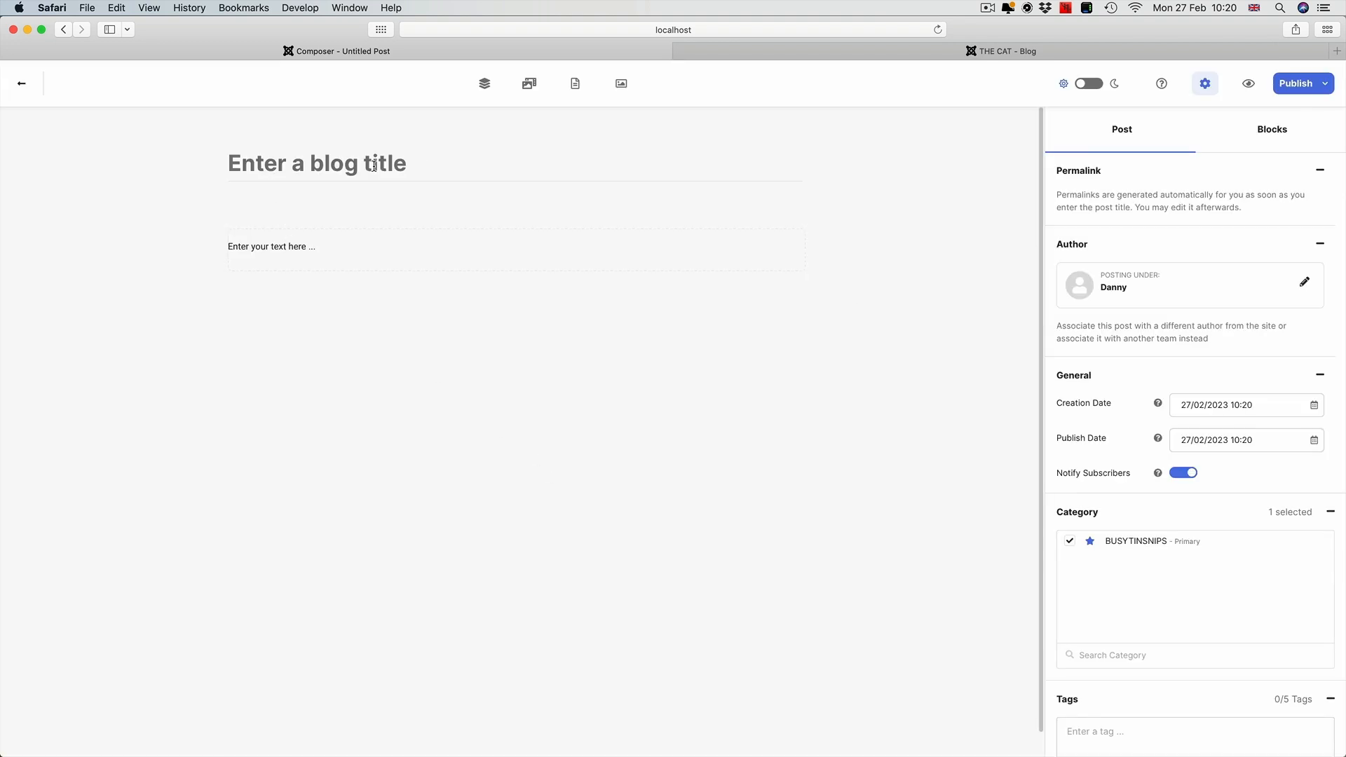
Title the post THE CAT and begin editing the empty text block below it
left_click(274, 162)
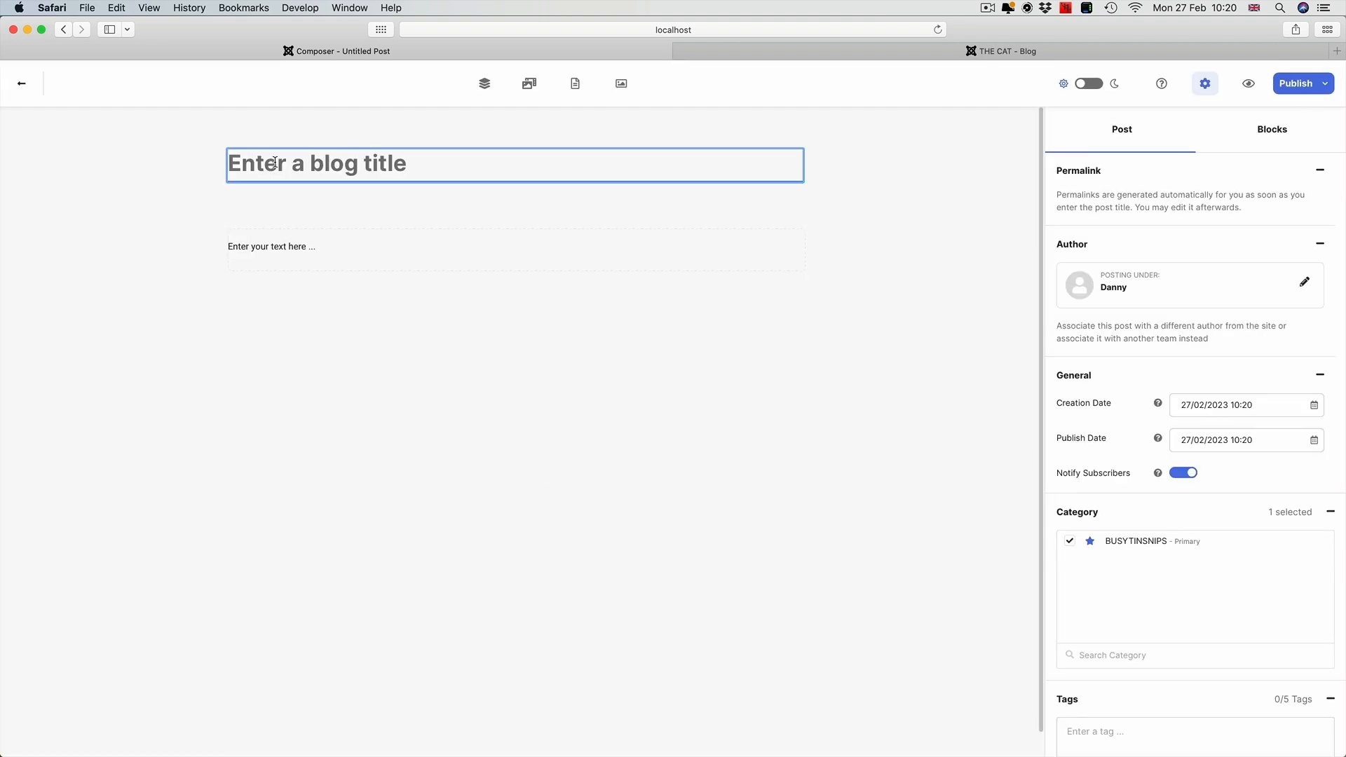
type("THE CAT")
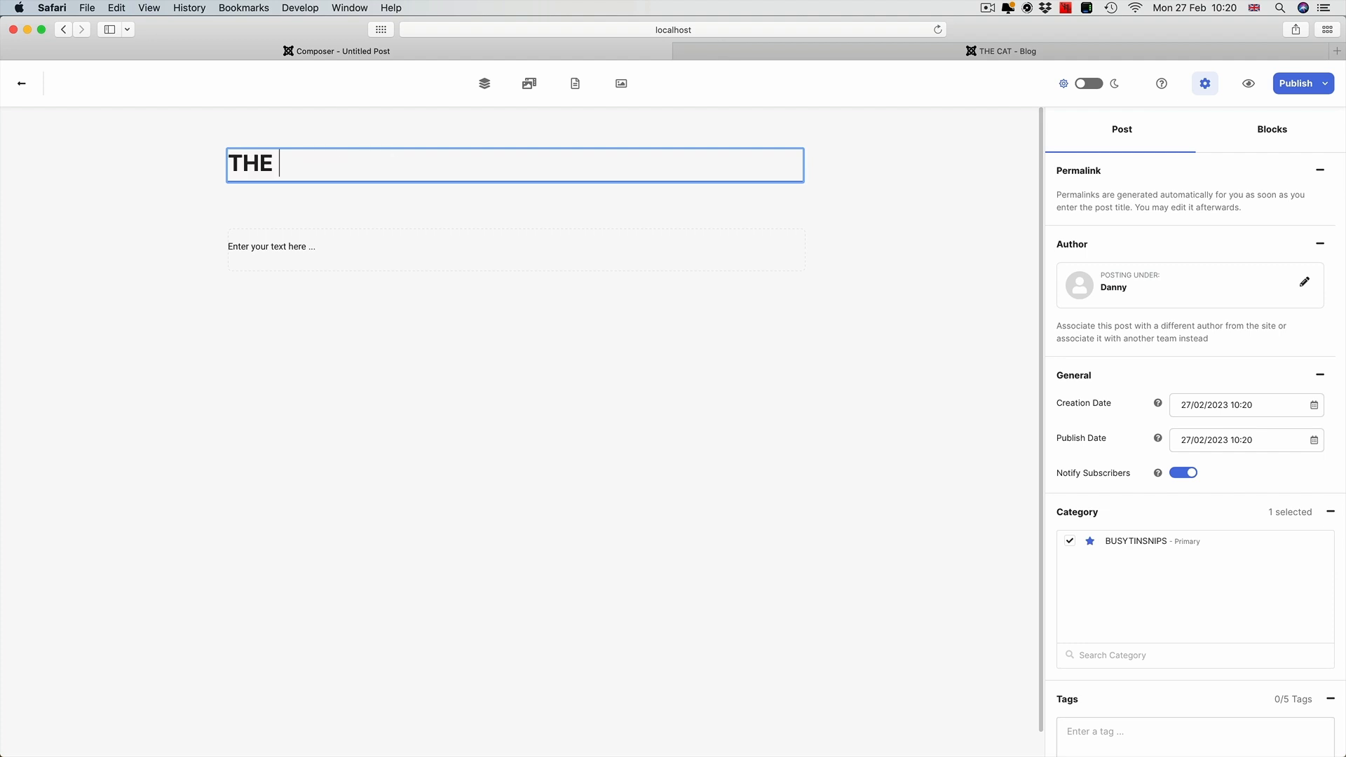
left_click(330, 250)
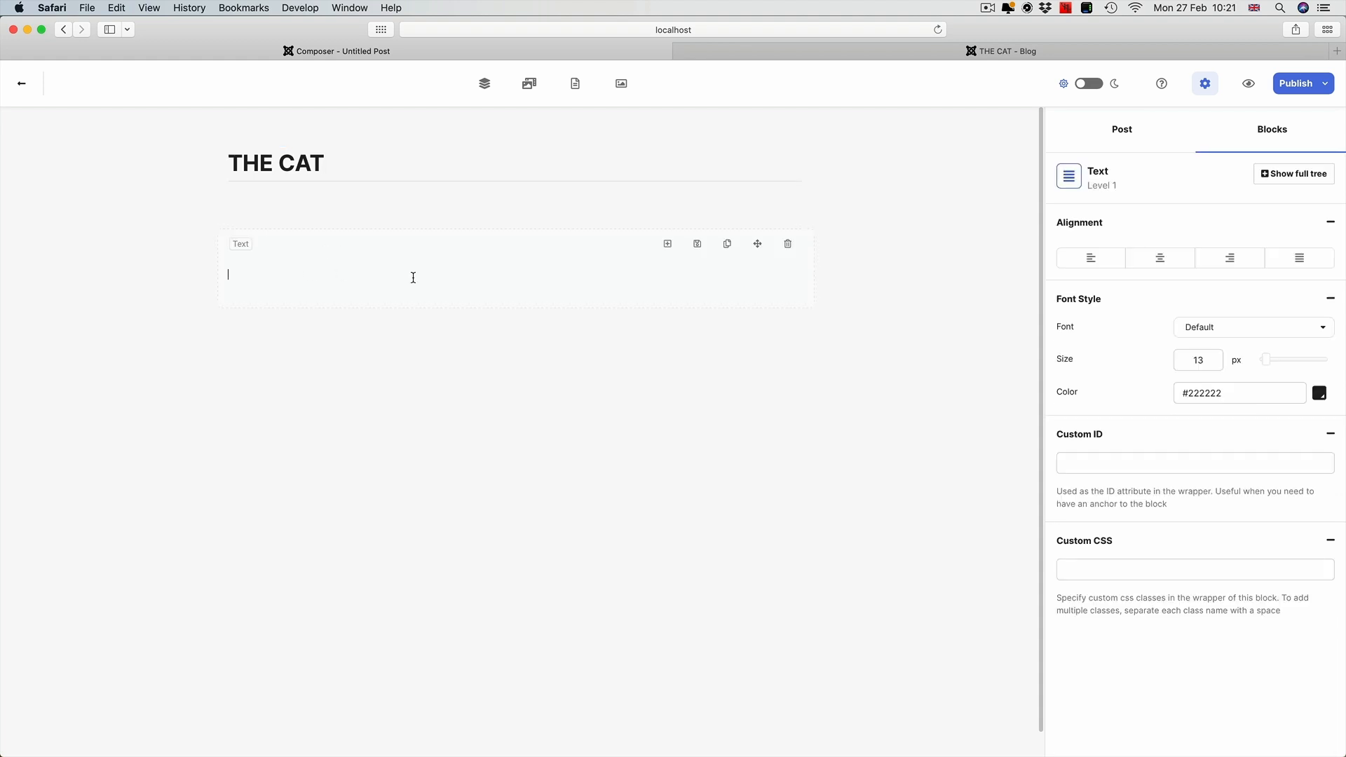
Copy the text from the Lorem ipsum paragraph above the first visible TITLE through "The cat" in TextEdit's Untitled.txt and paste it into the text block
mouse_move(1064, 753)
left_click(1083, 727)
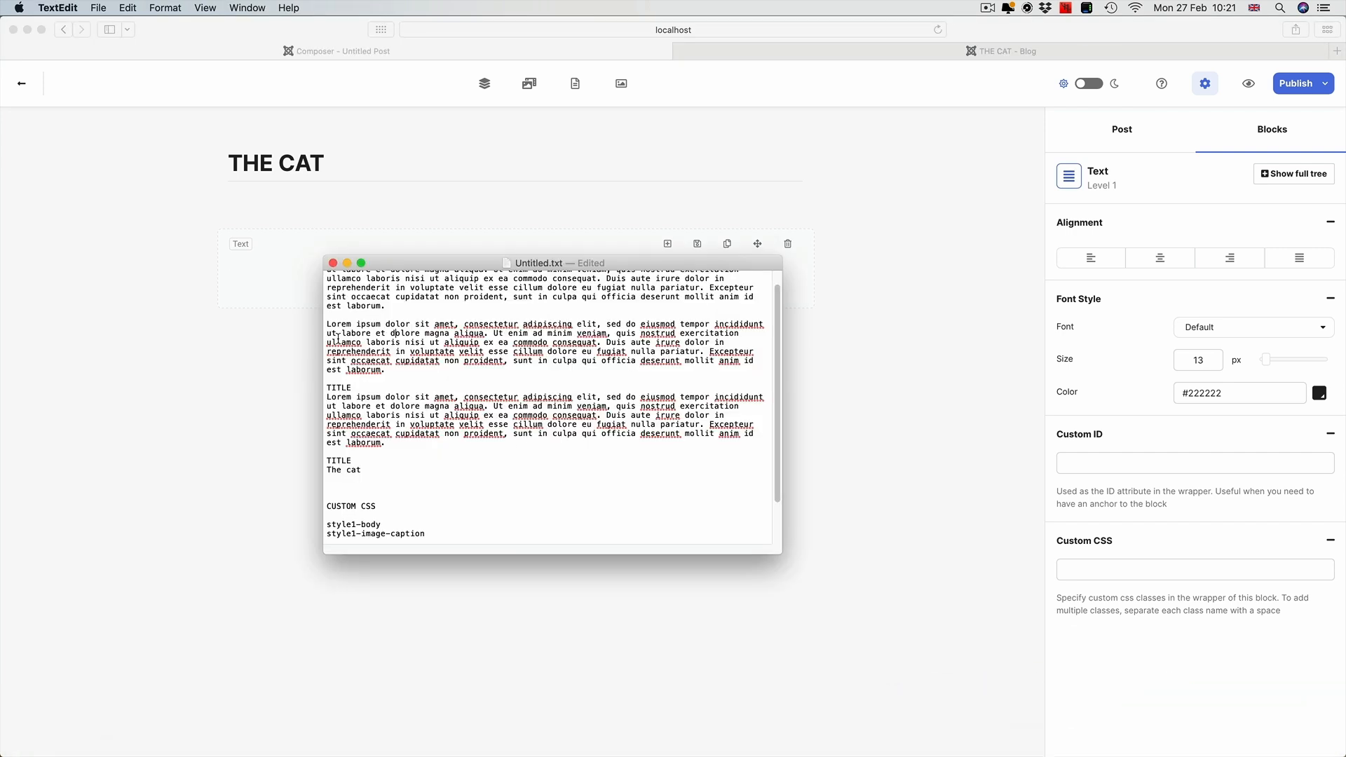
left_click_drag(327, 324, 362, 469)
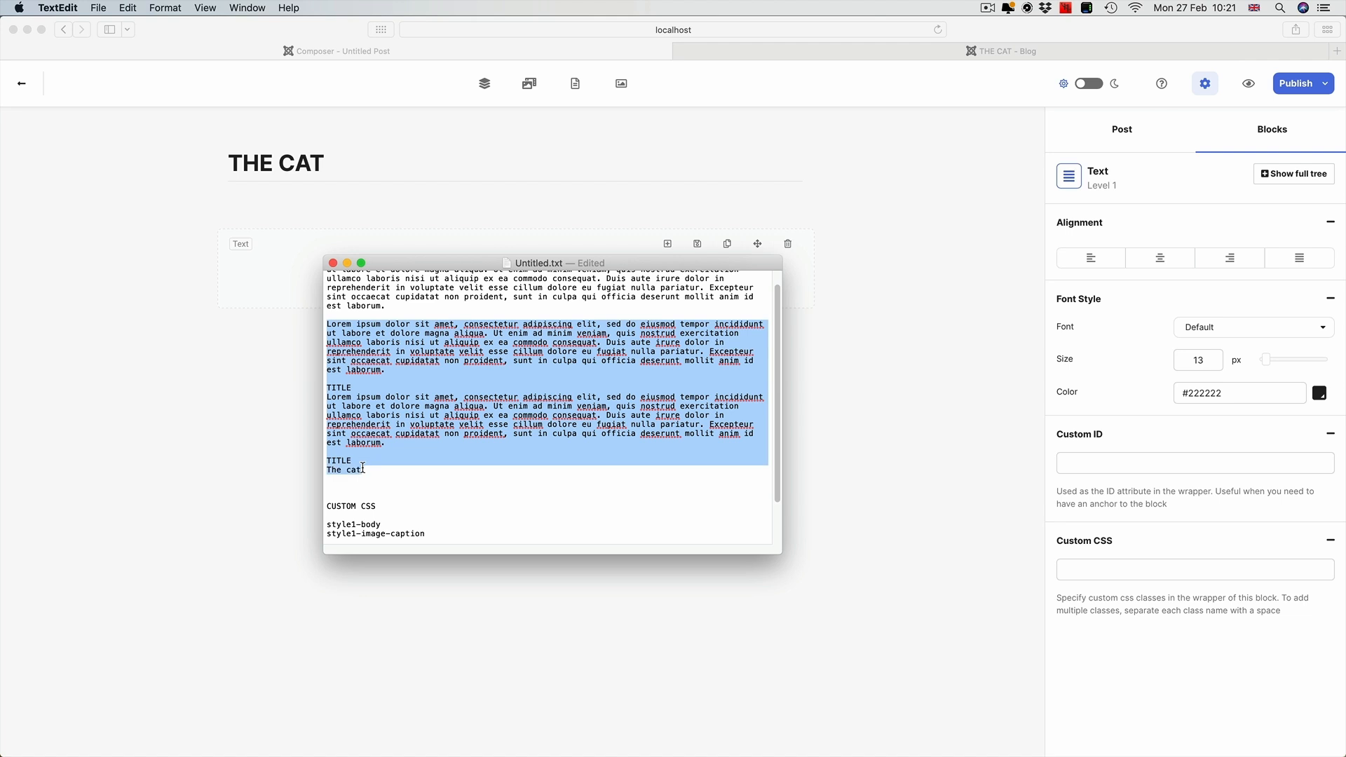
right_click(402, 405)
left_click(425, 520)
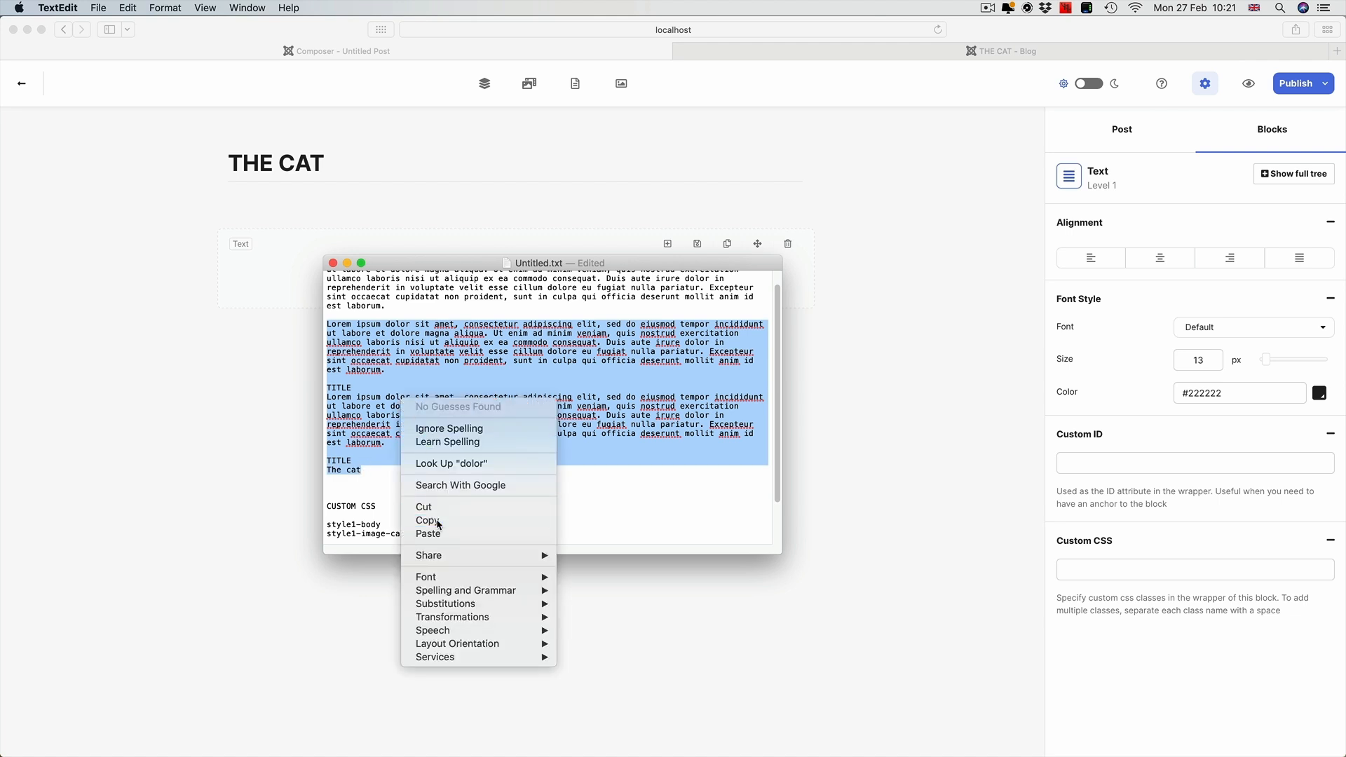
left_click(257, 272)
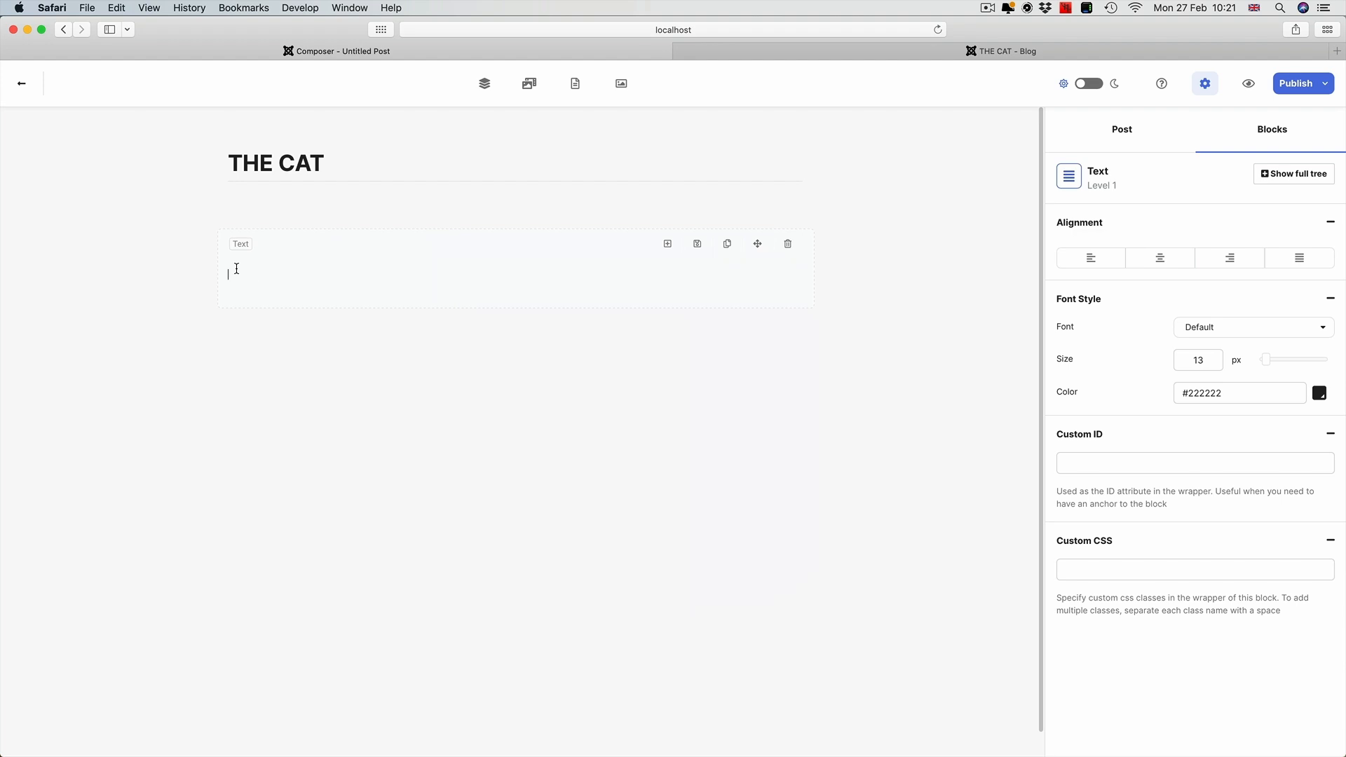
key("super+v")
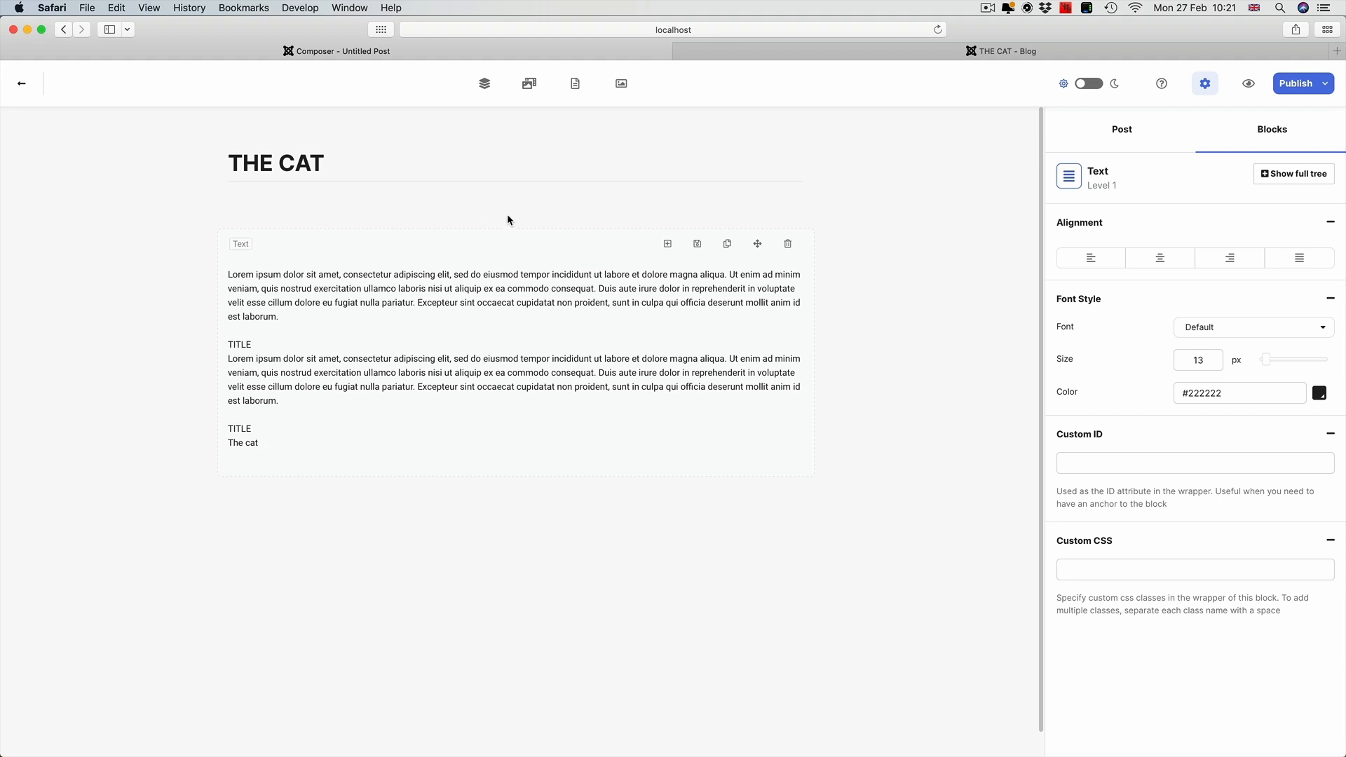
Insert an Image block above the text block and fill it with the test image from this post's media
left_click(485, 89)
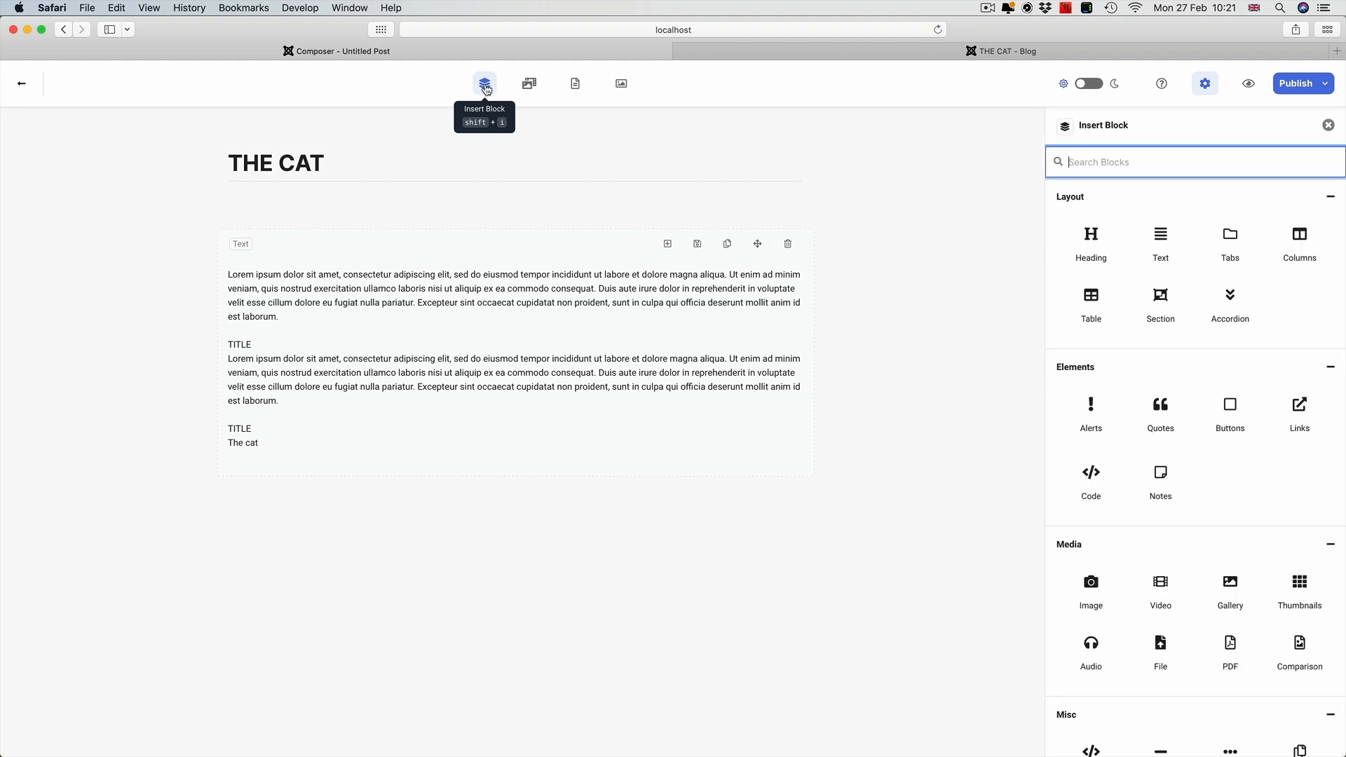
left_click(1093, 589)
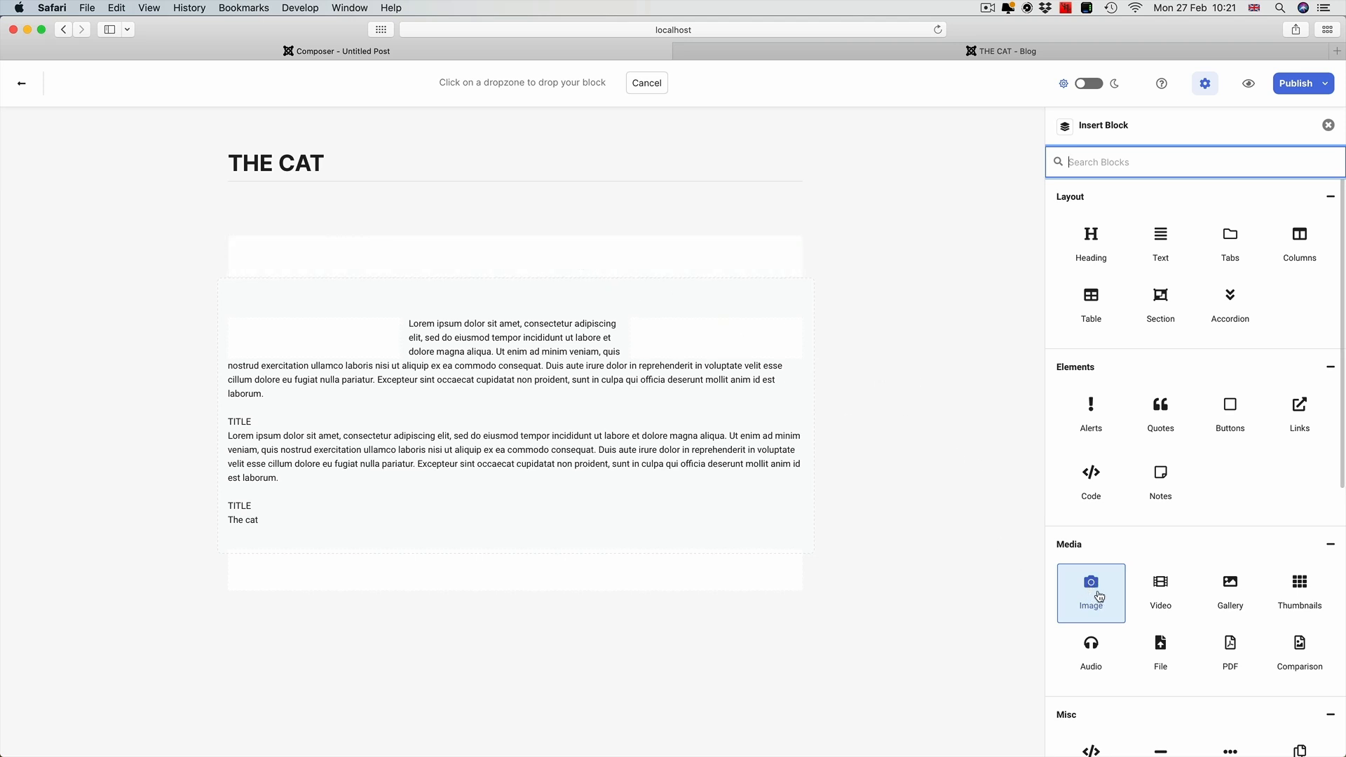
left_click_drag(1103, 596, 596, 253)
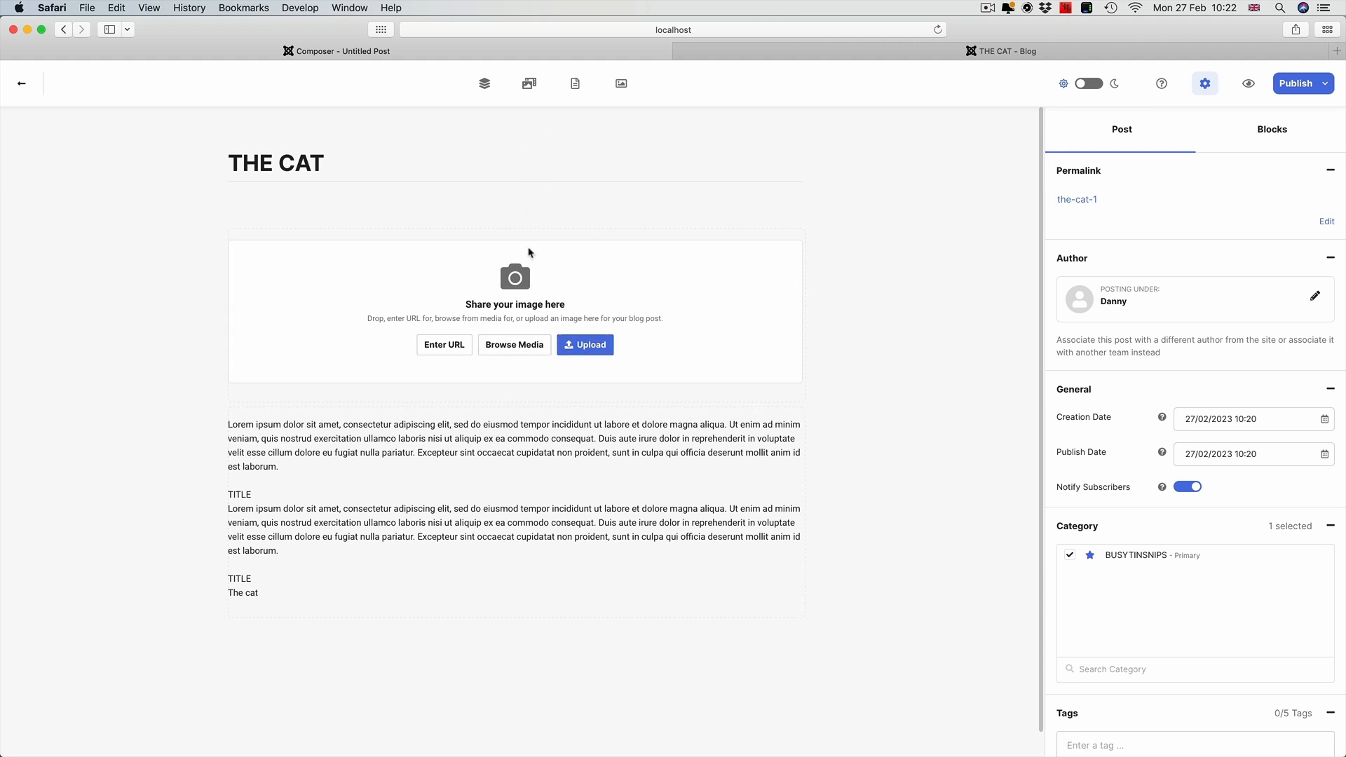
left_click(526, 349)
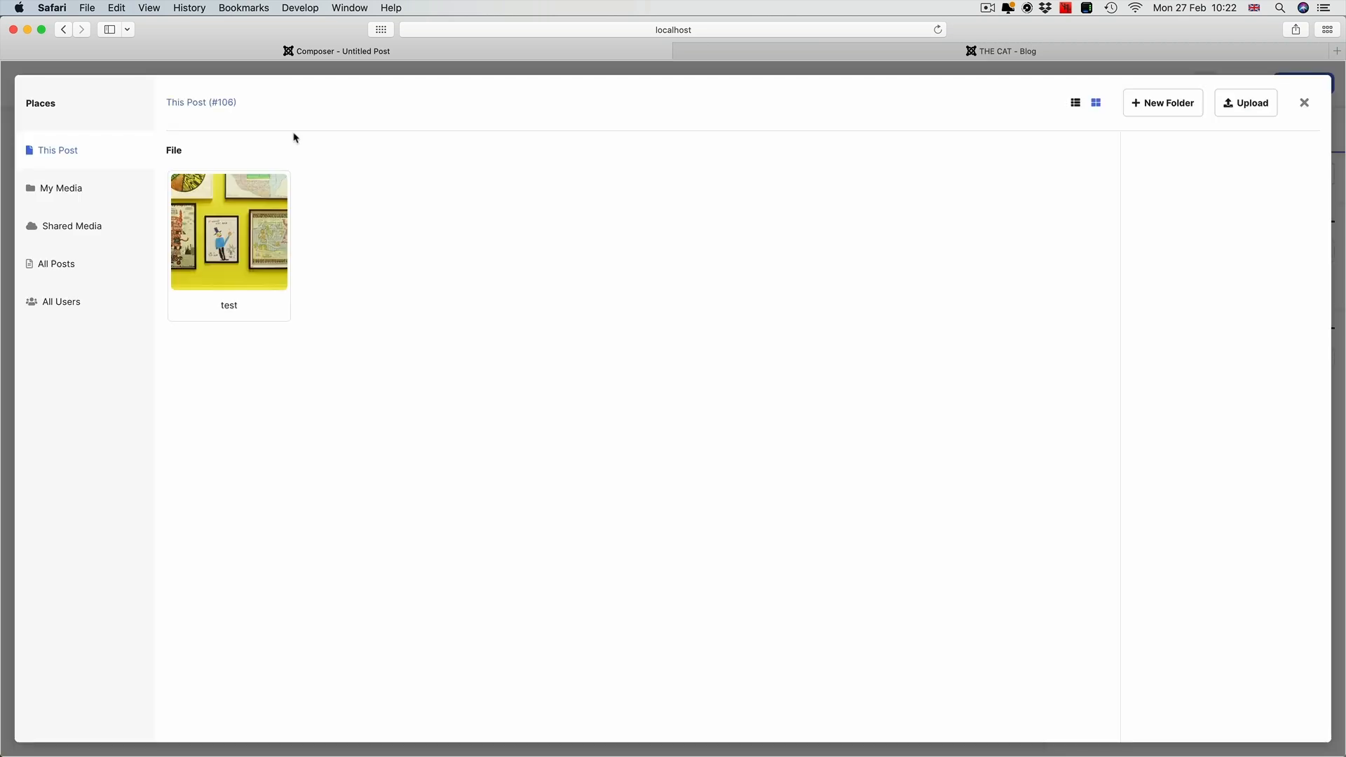
left_click(239, 254)
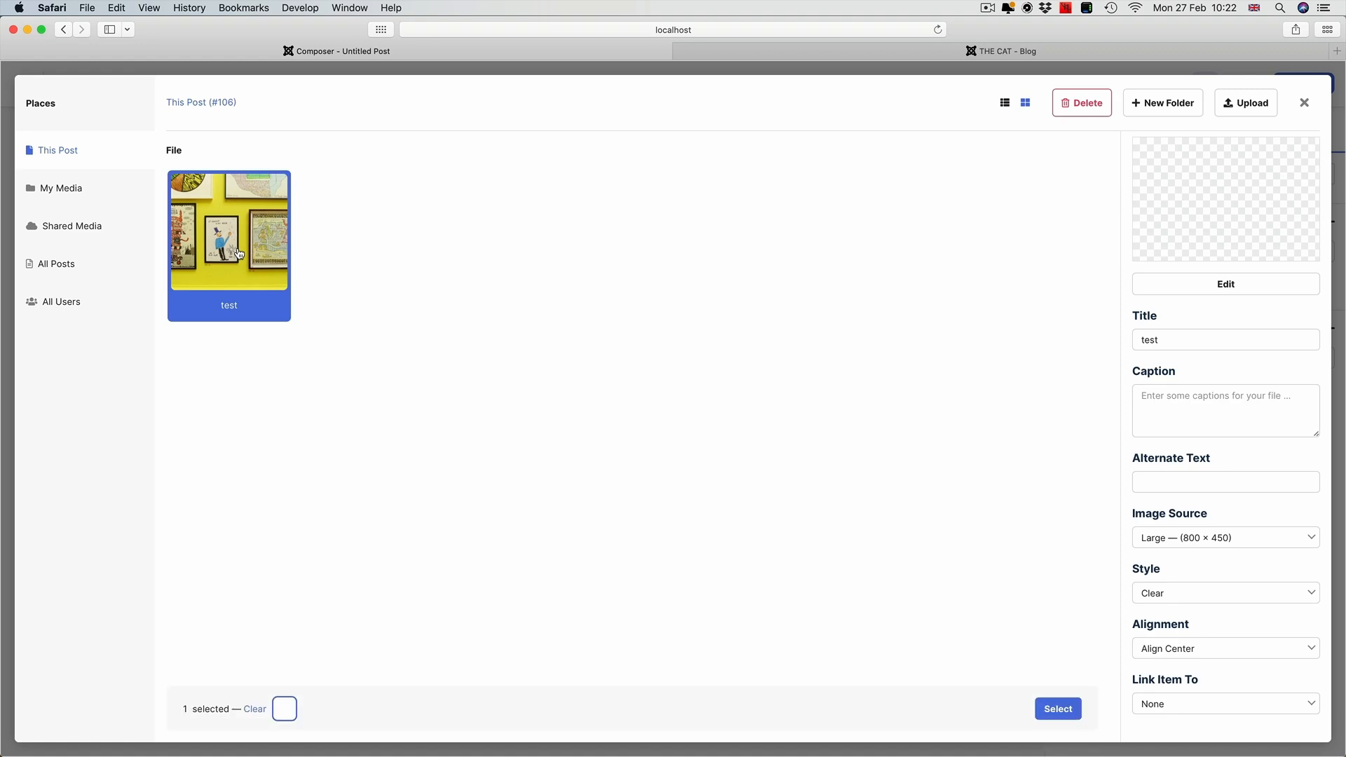
left_click(1058, 717)
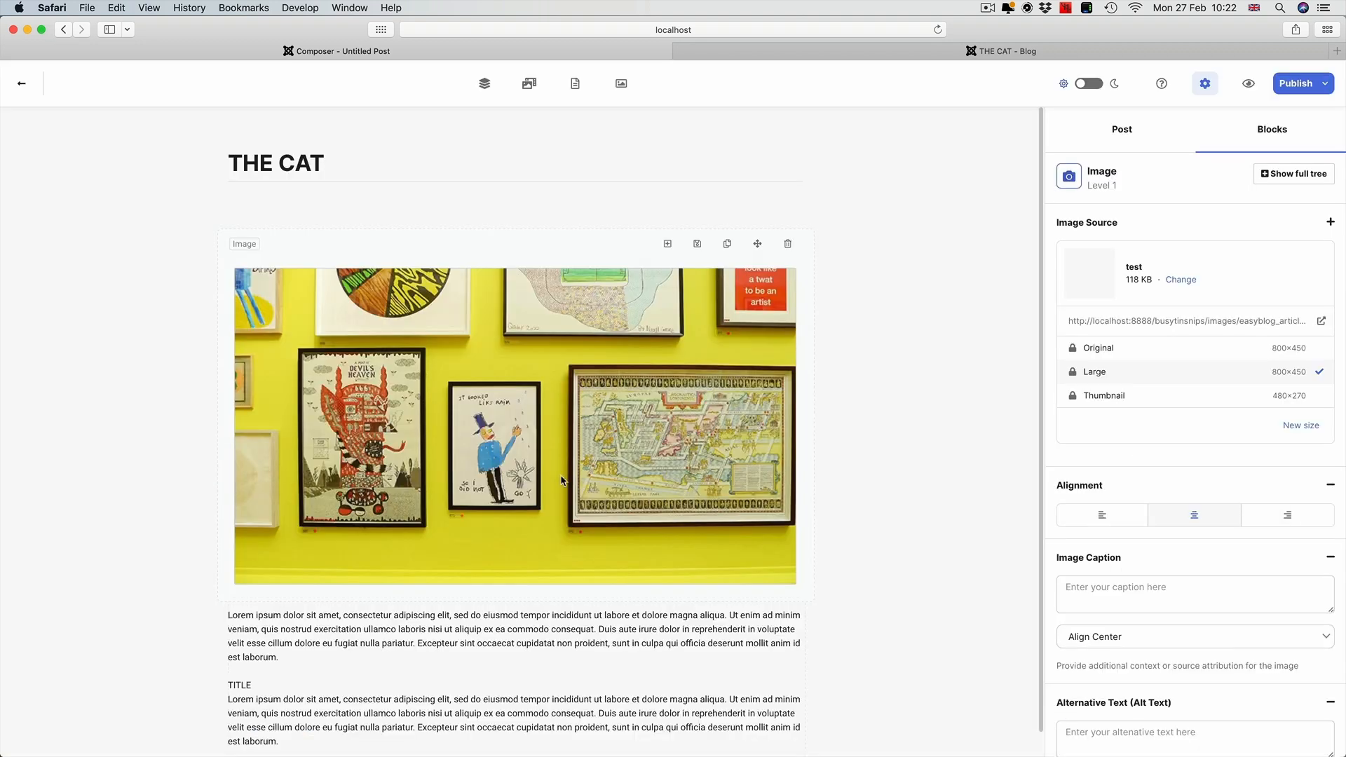
Give the image the caption "The cat sat"
scroll(520, 435, "down", 2)
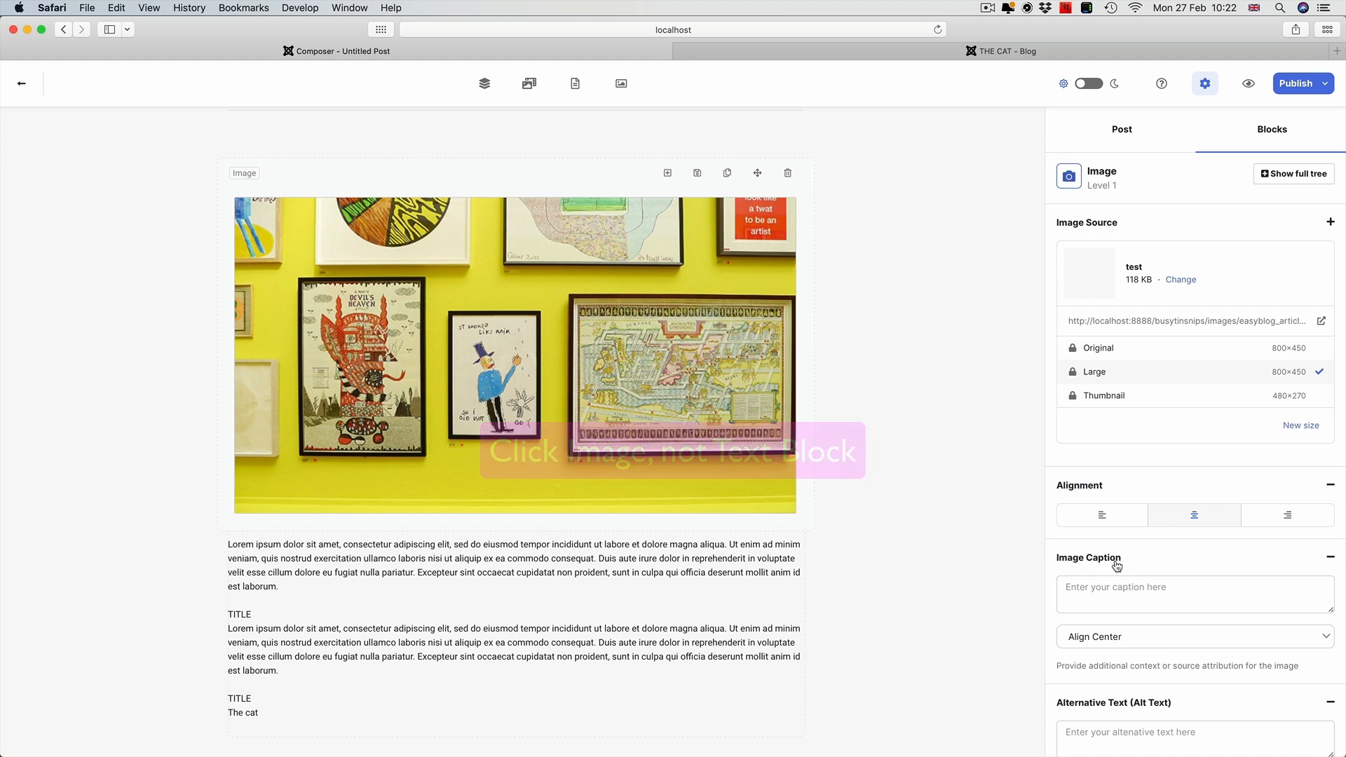
left_click(1091, 593)
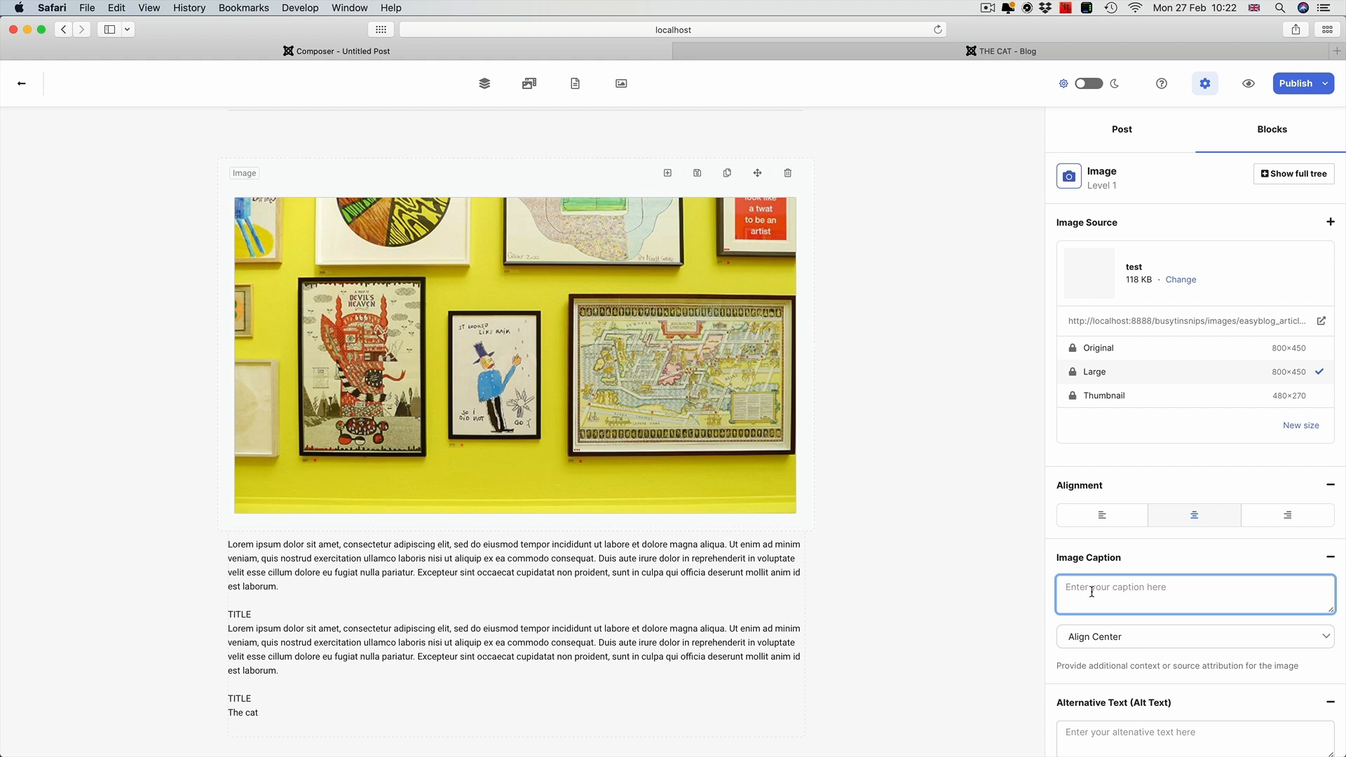
type("The ca")
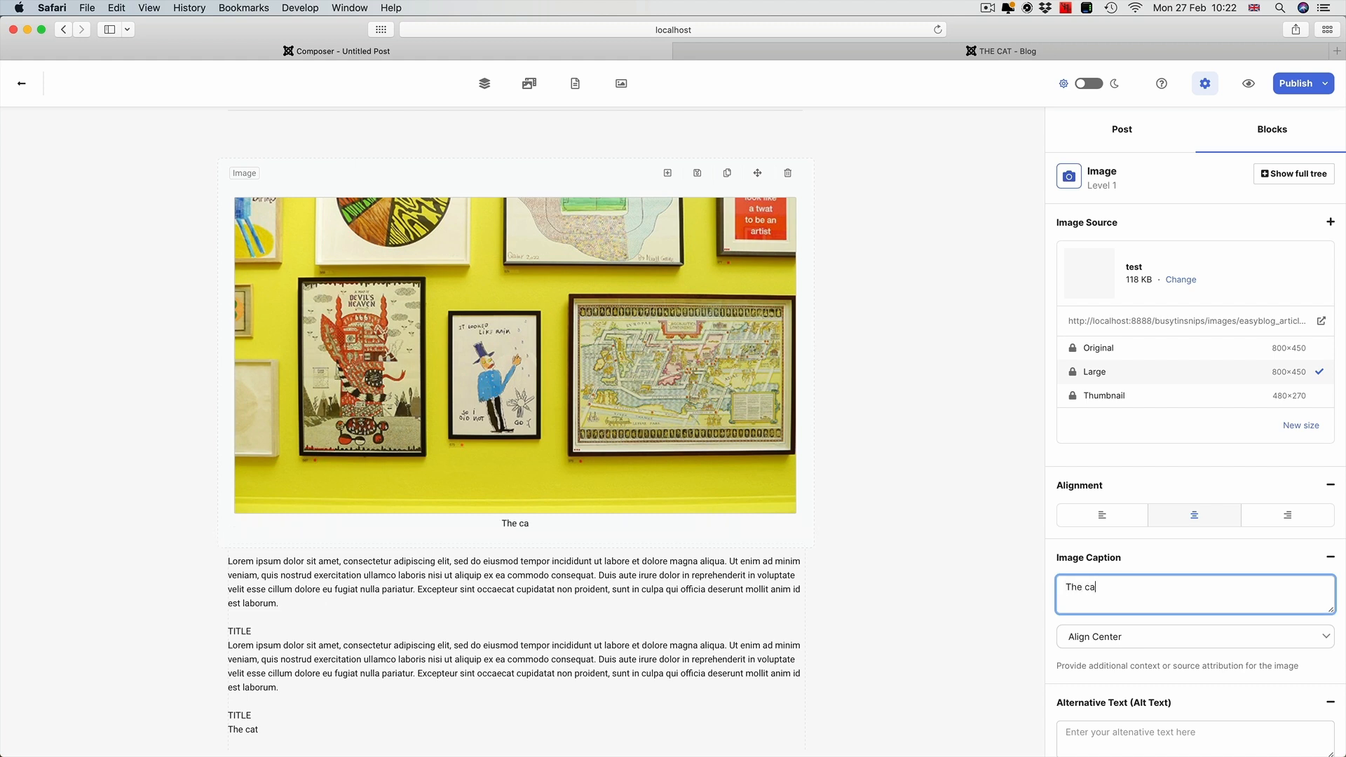
type("t sat")
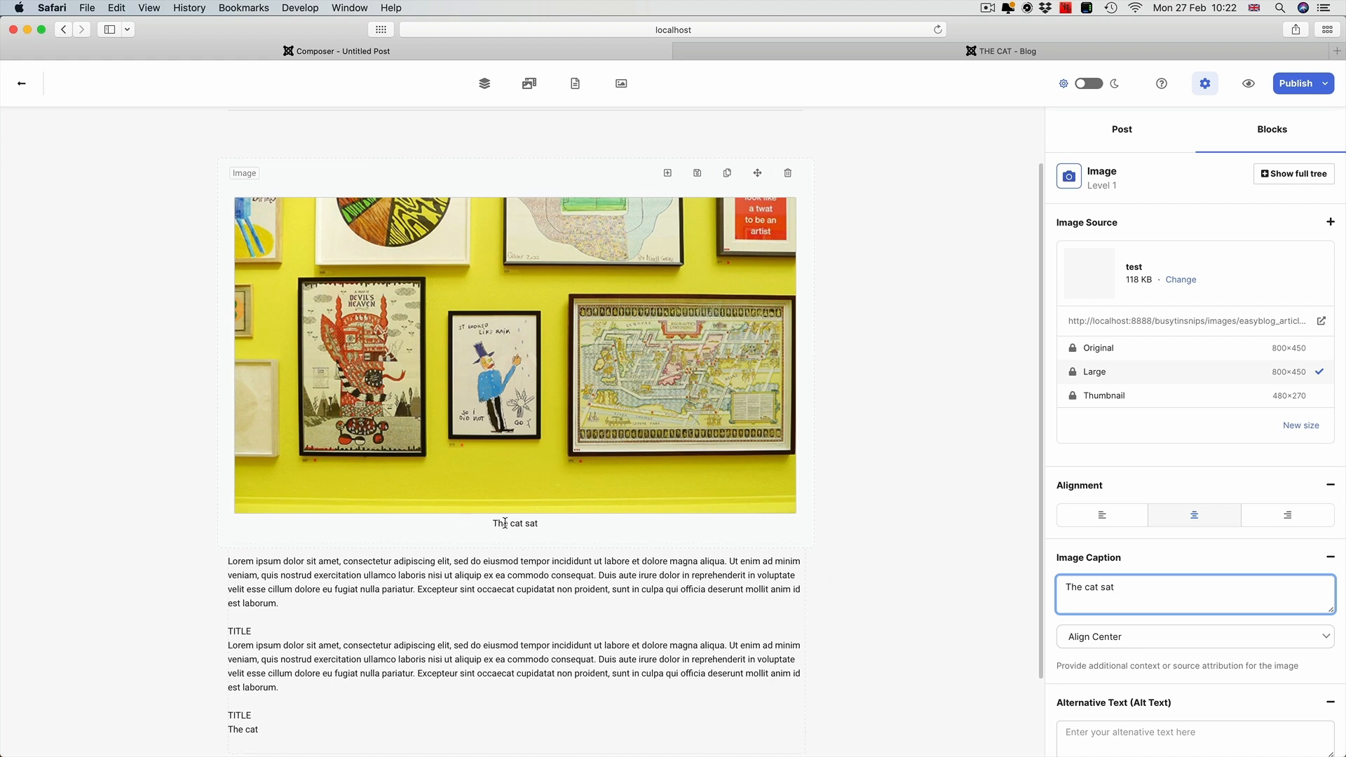
Copy the class name style1-image-caption from the CUSTOM CSS list in TextEdit's Untitled.txt
left_click_drag(492, 523, 537, 525)
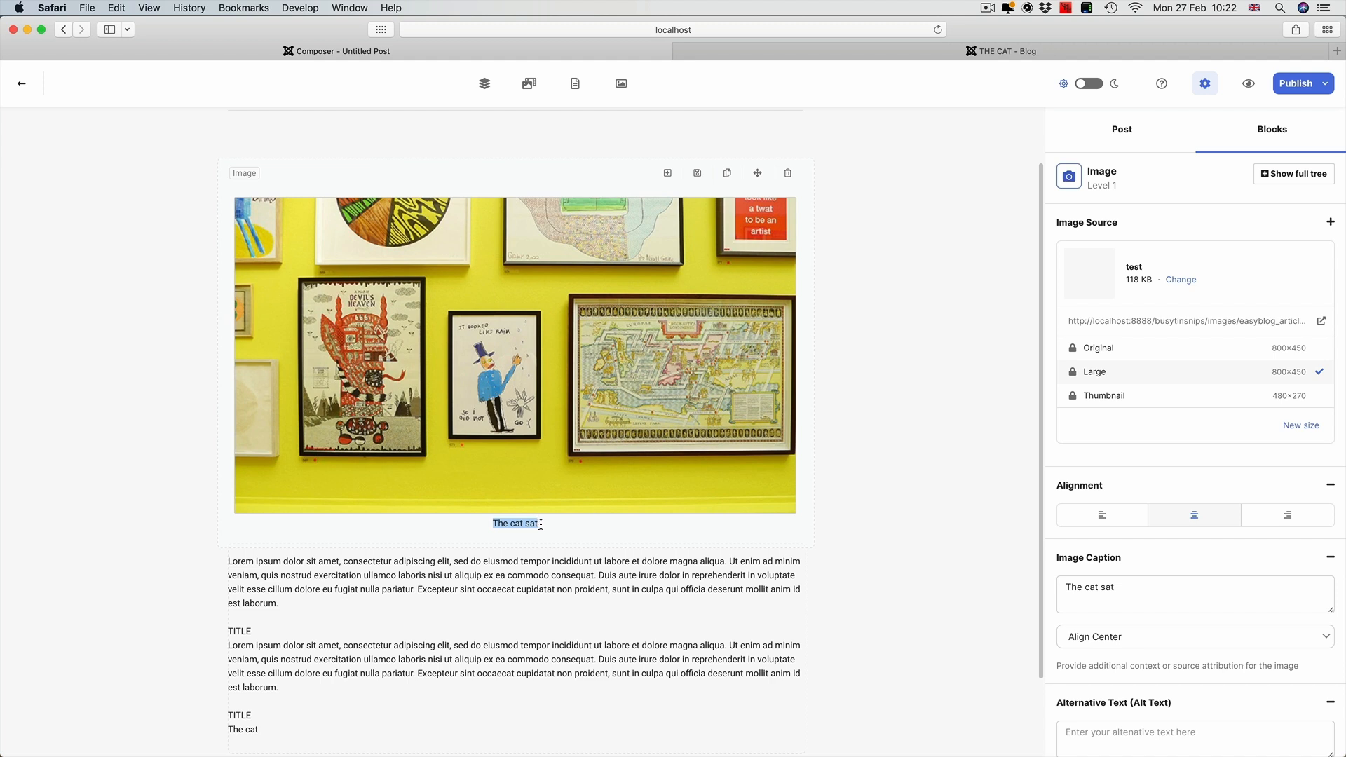
mouse_move(1044, 752)
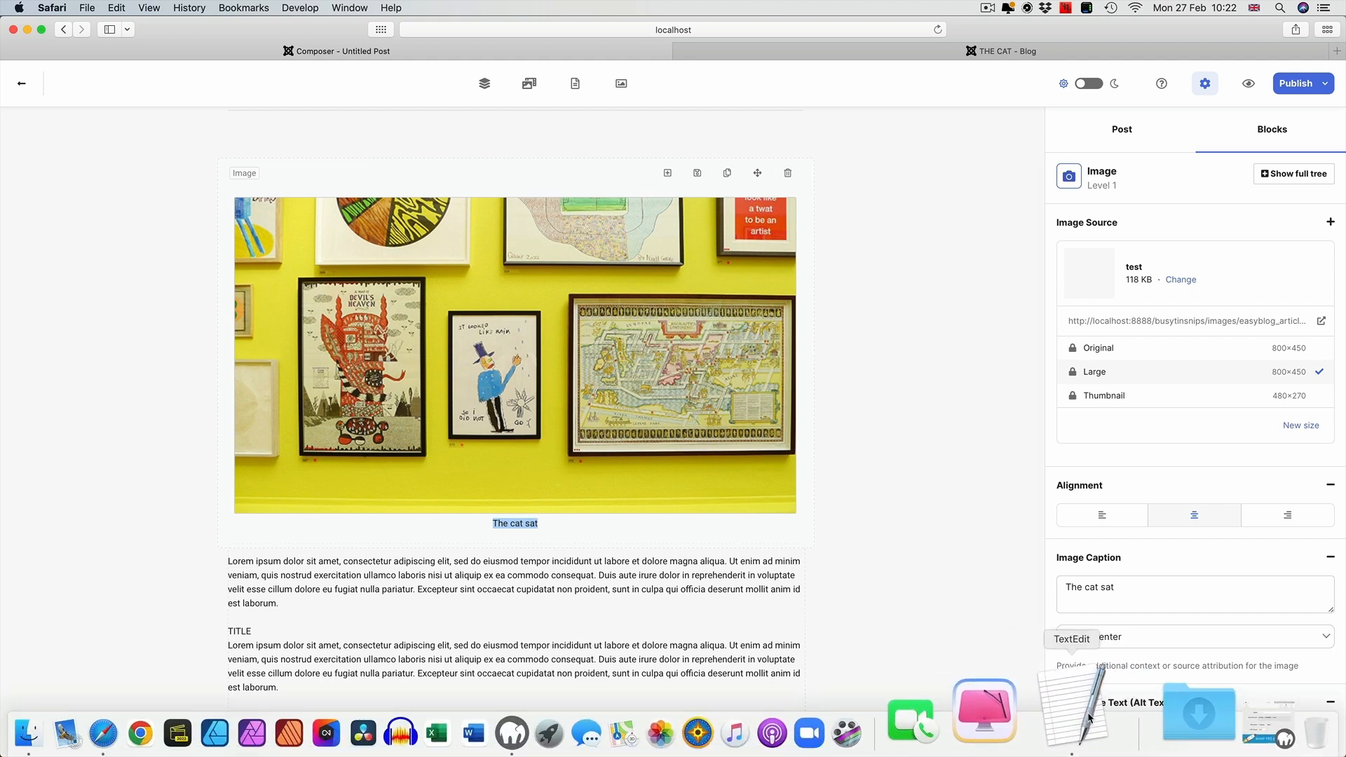
left_click(1085, 731)
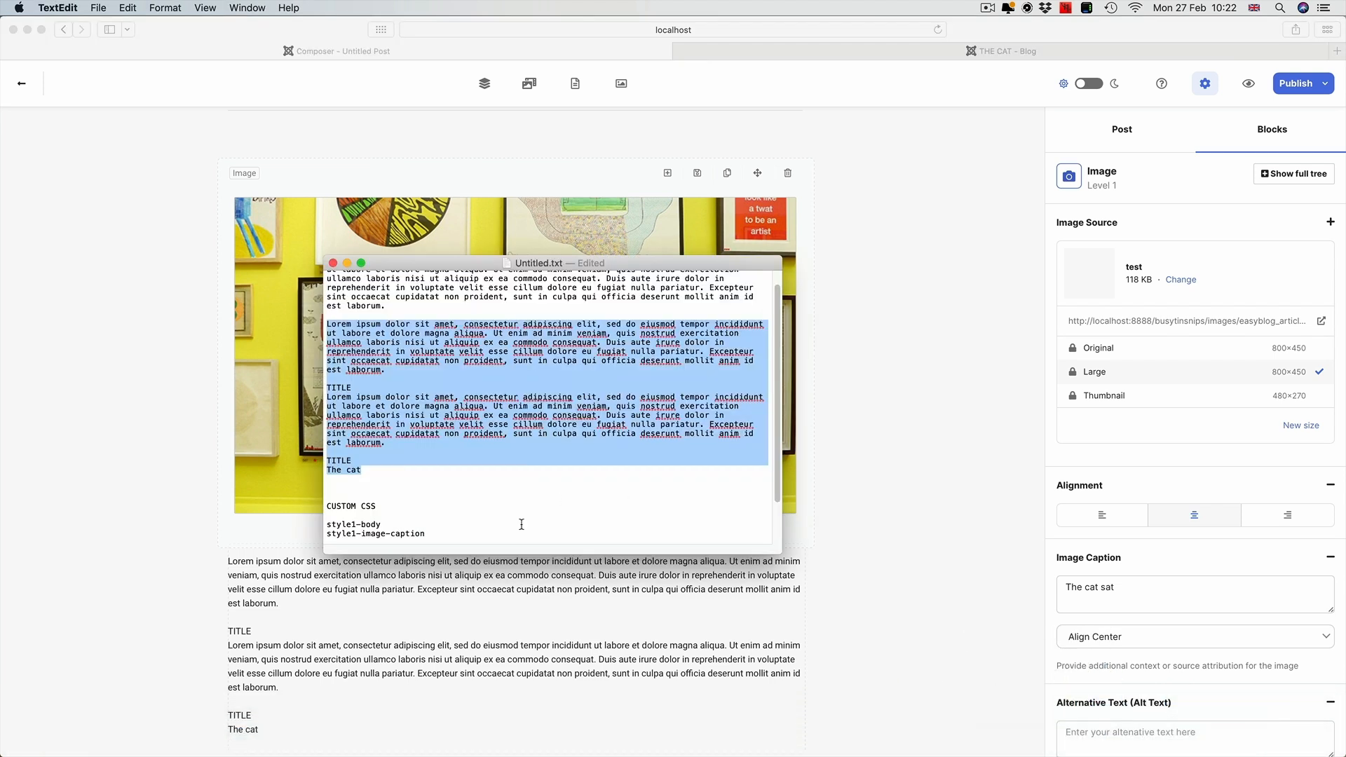
scroll(382, 468, "down", 2)
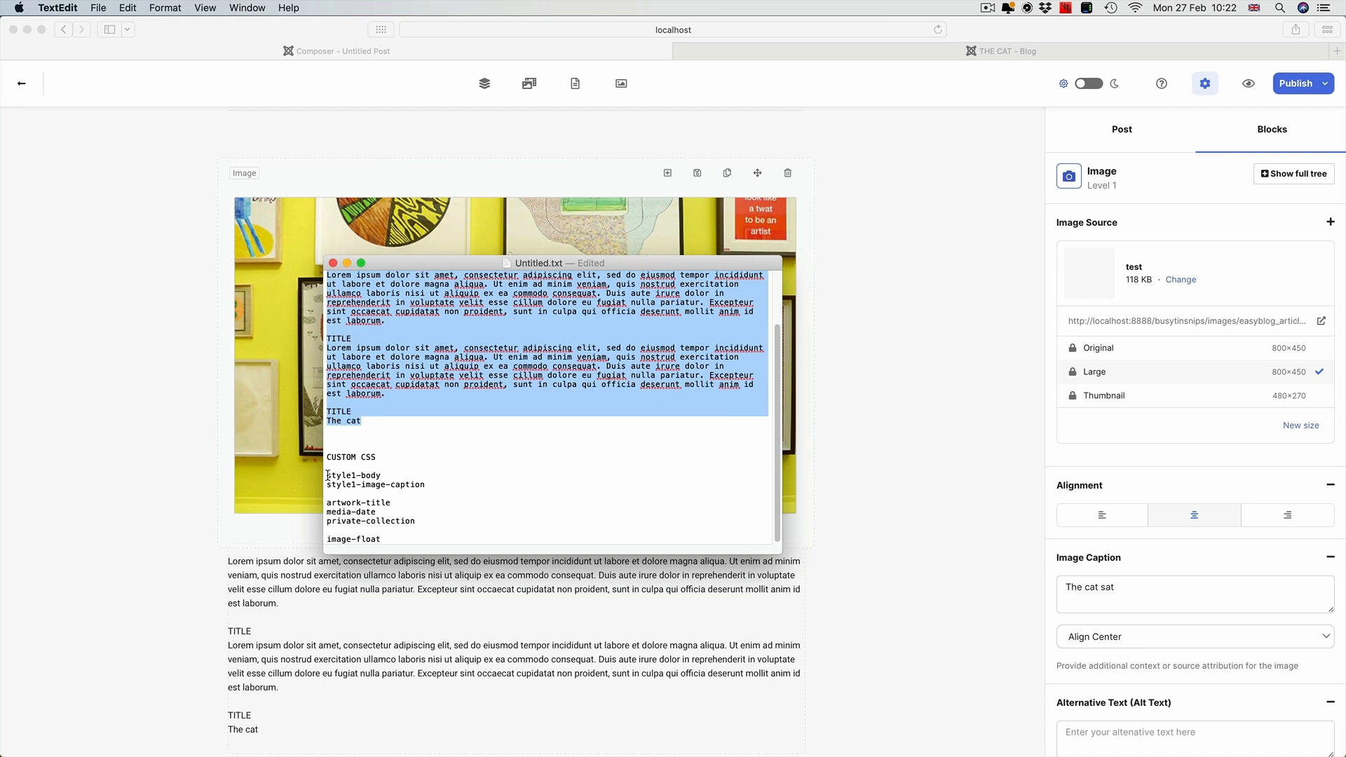
left_click_drag(328, 484, 425, 485)
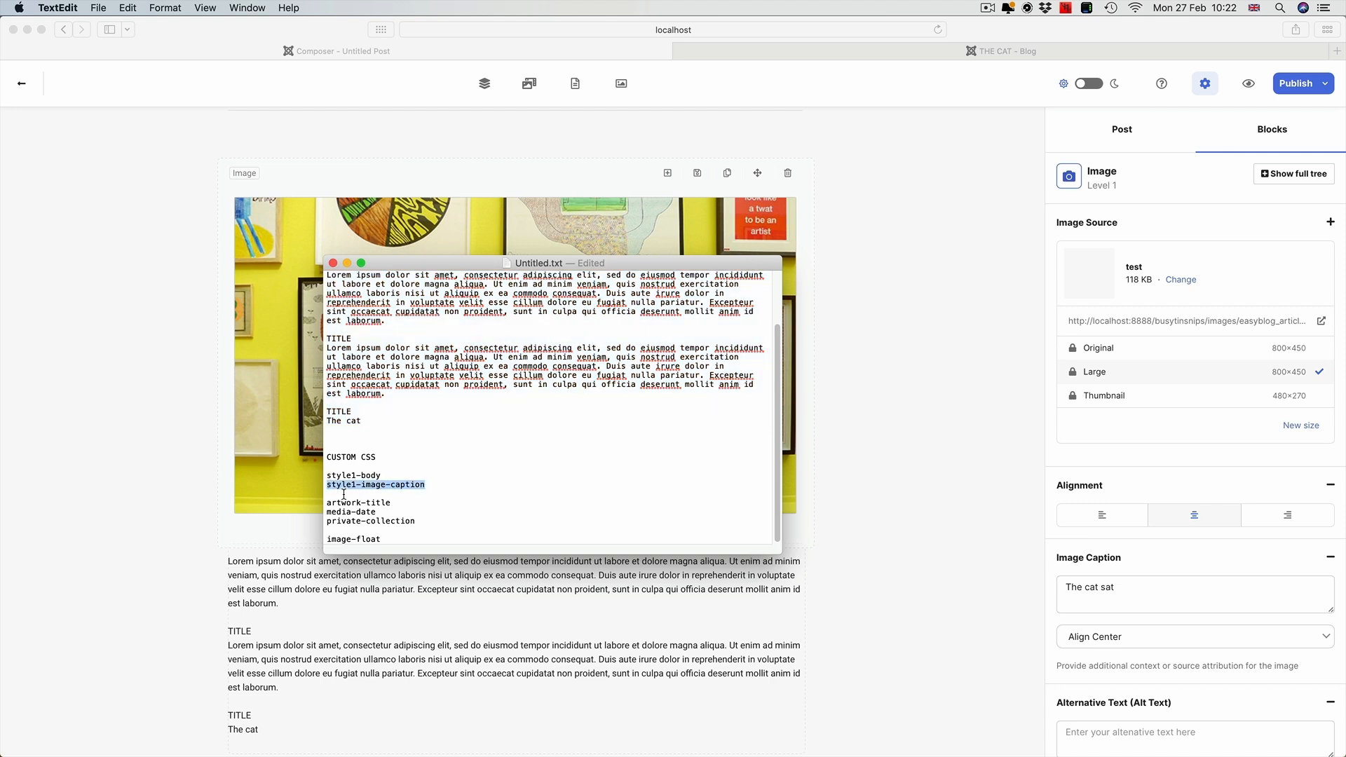
right_click(401, 485)
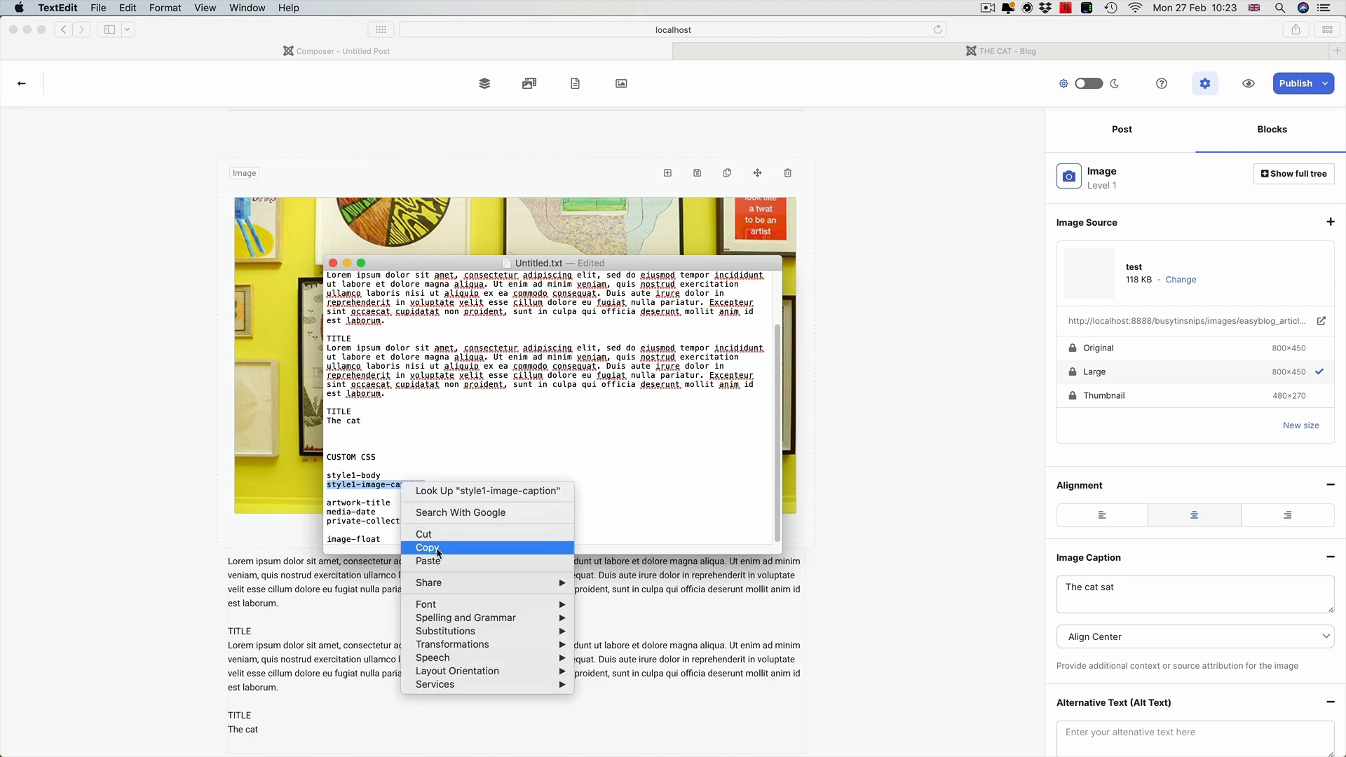
left_click(443, 554)
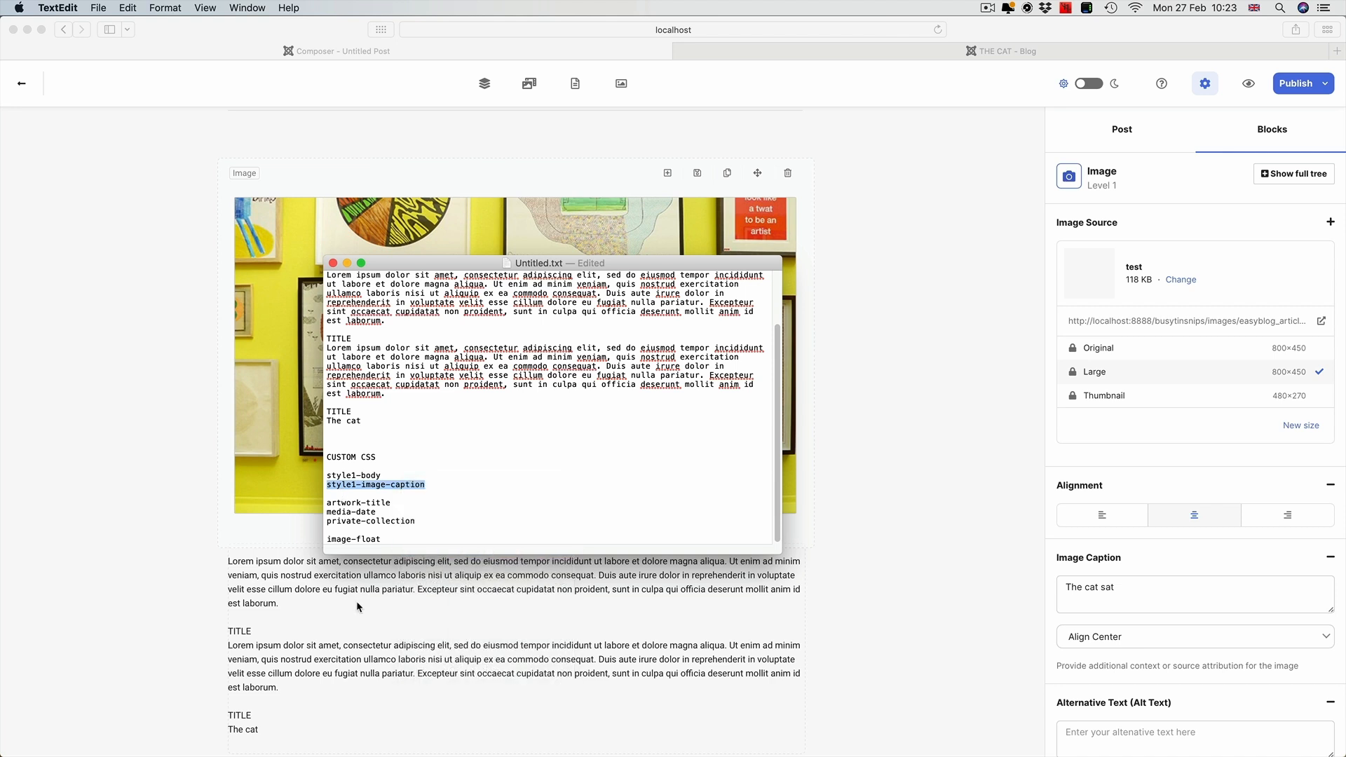
Back in the Safari composer, paste style1-image-caption as the image block's custom CSS class
left_click(272, 456)
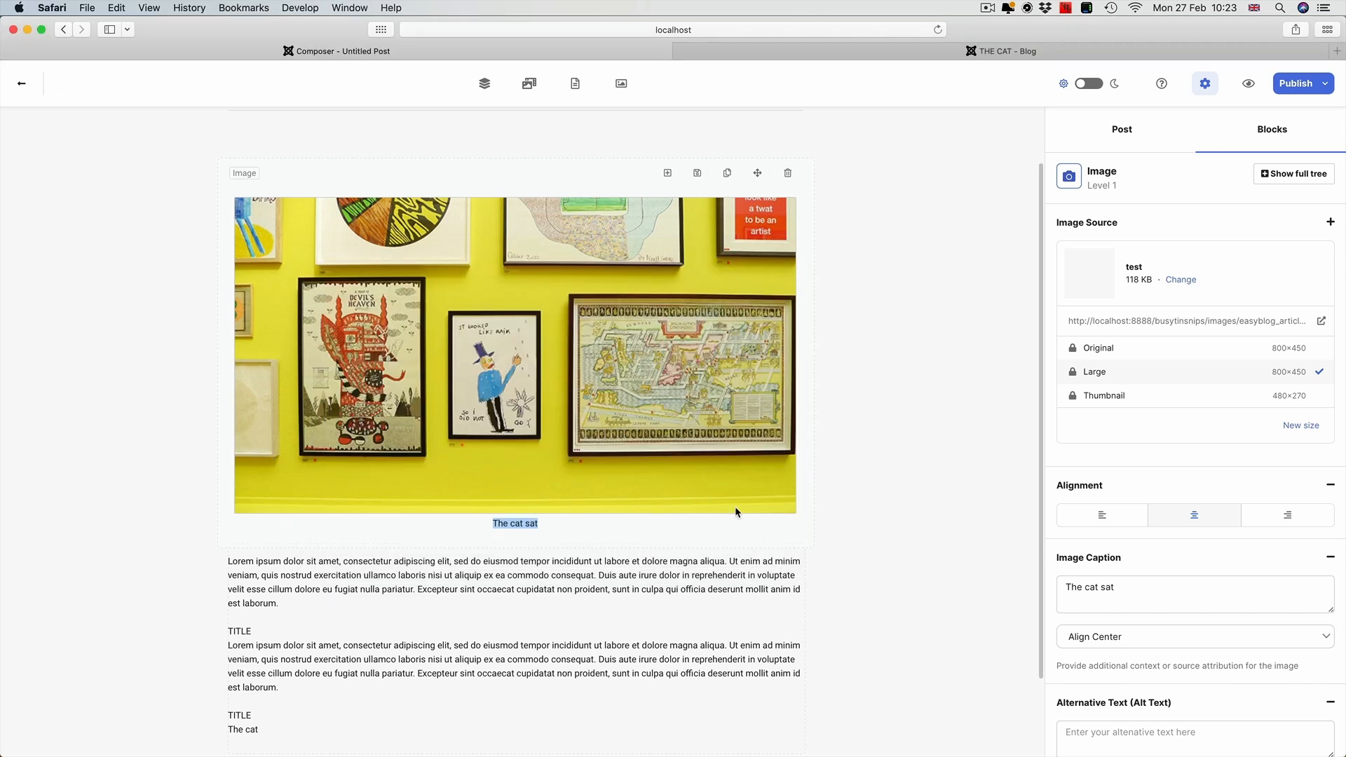
scroll(1133, 601, "down", 6)
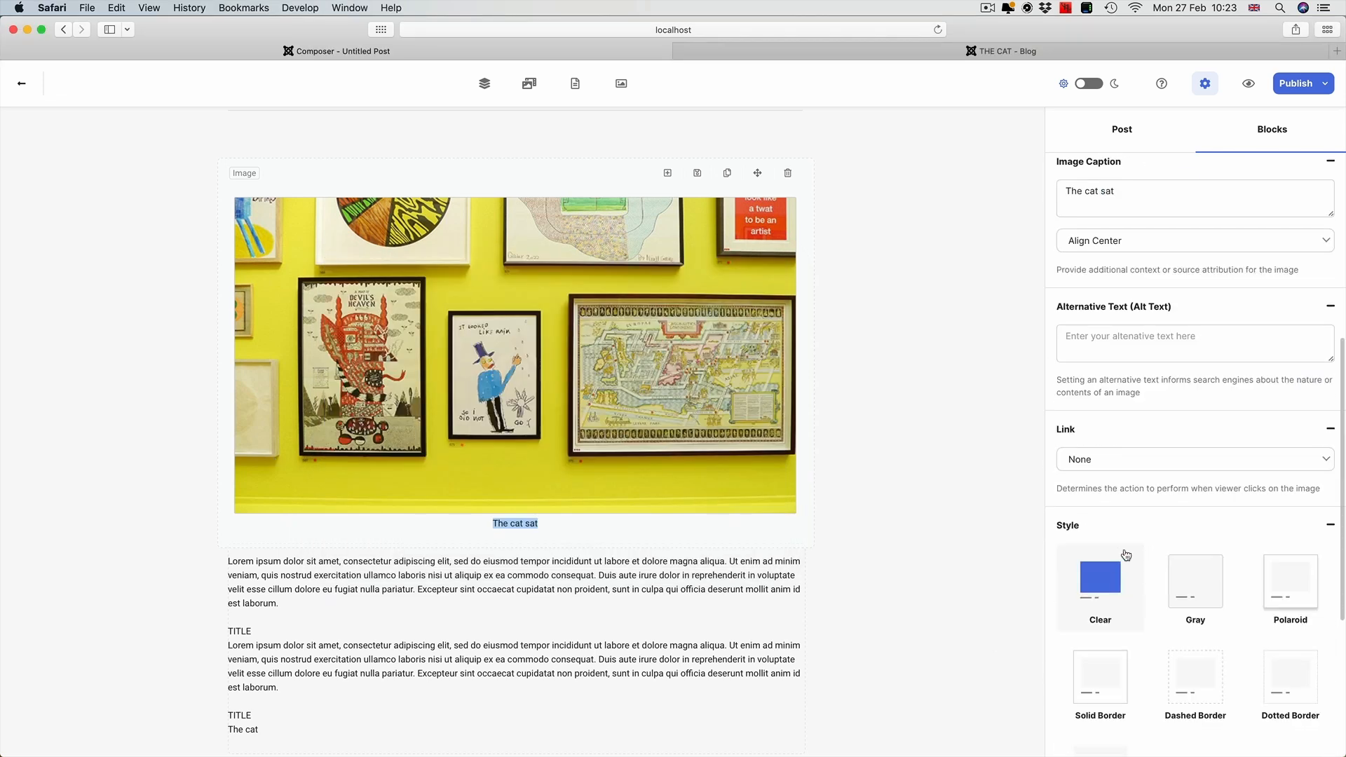
scroll(1122, 561, "down", 5)
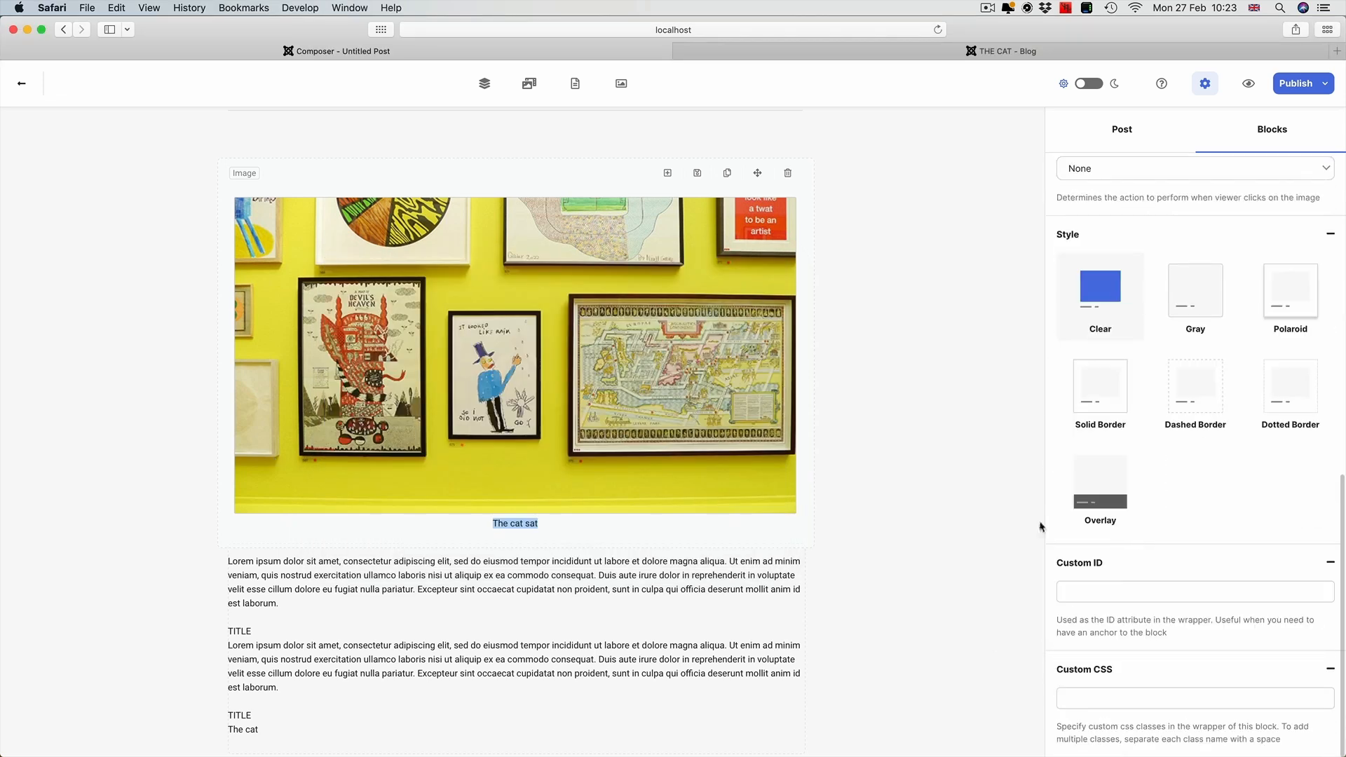
left_click(1088, 700)
key("super+v")
left_click(625, 459)
Select the text block below the image and copy the class name style1-body from TextEdit's Untitled.txt
scroll(477, 586, "down", 3)
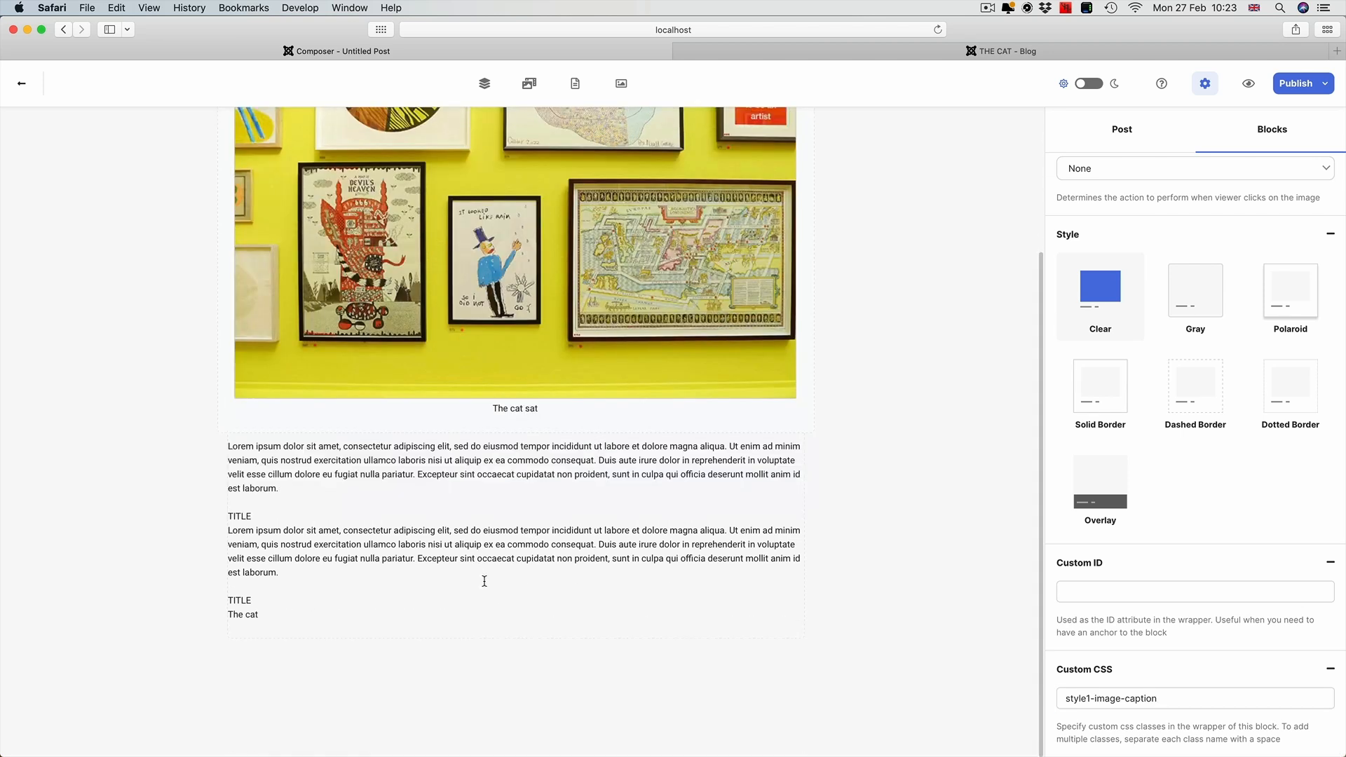
left_click(497, 476)
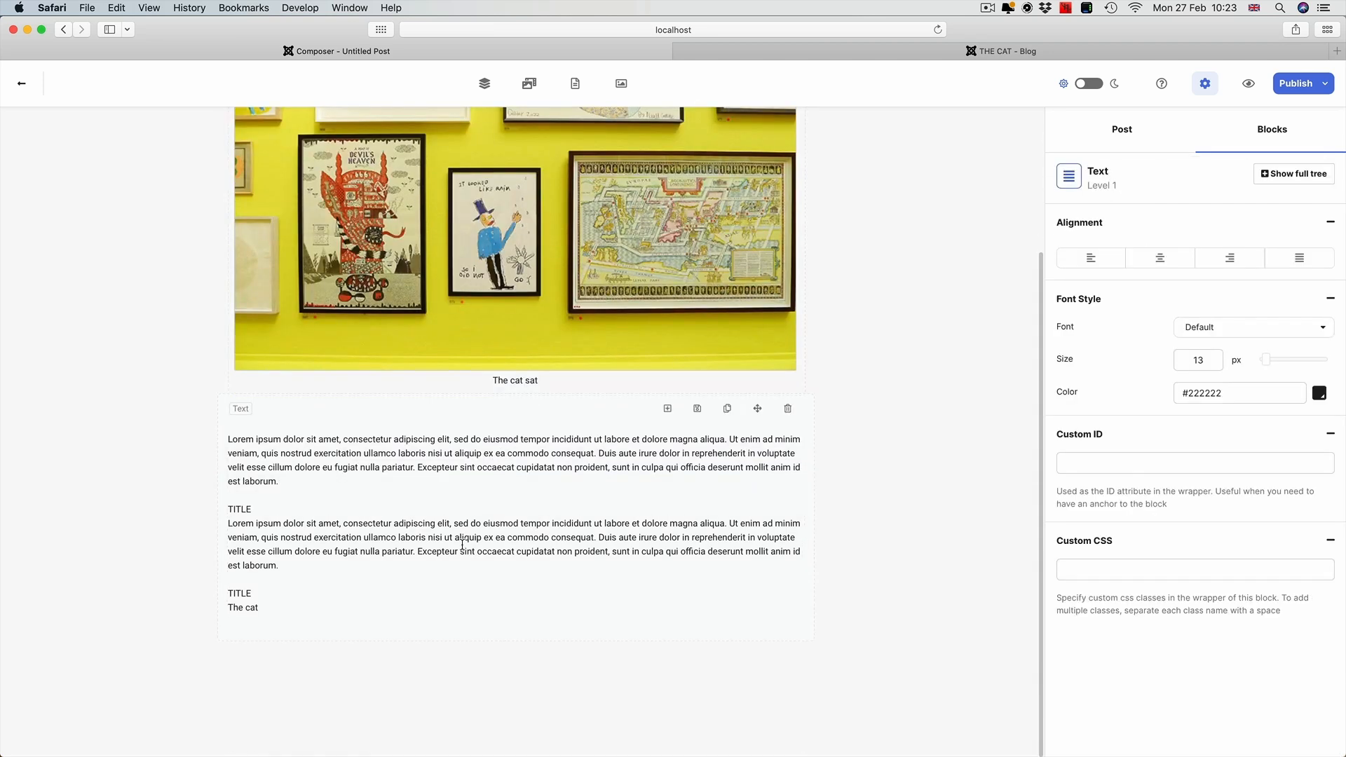
left_click_drag(332, 439, 531, 551)
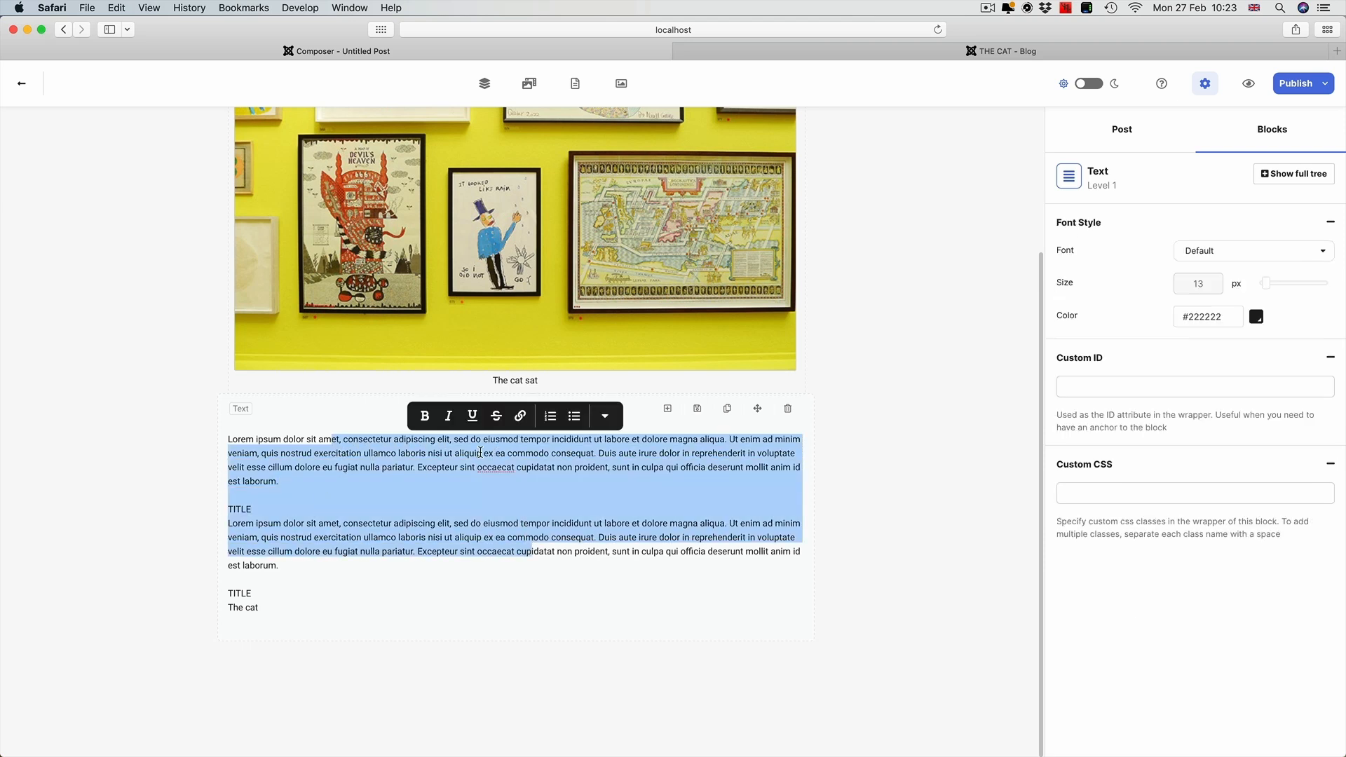
left_click(436, 466)
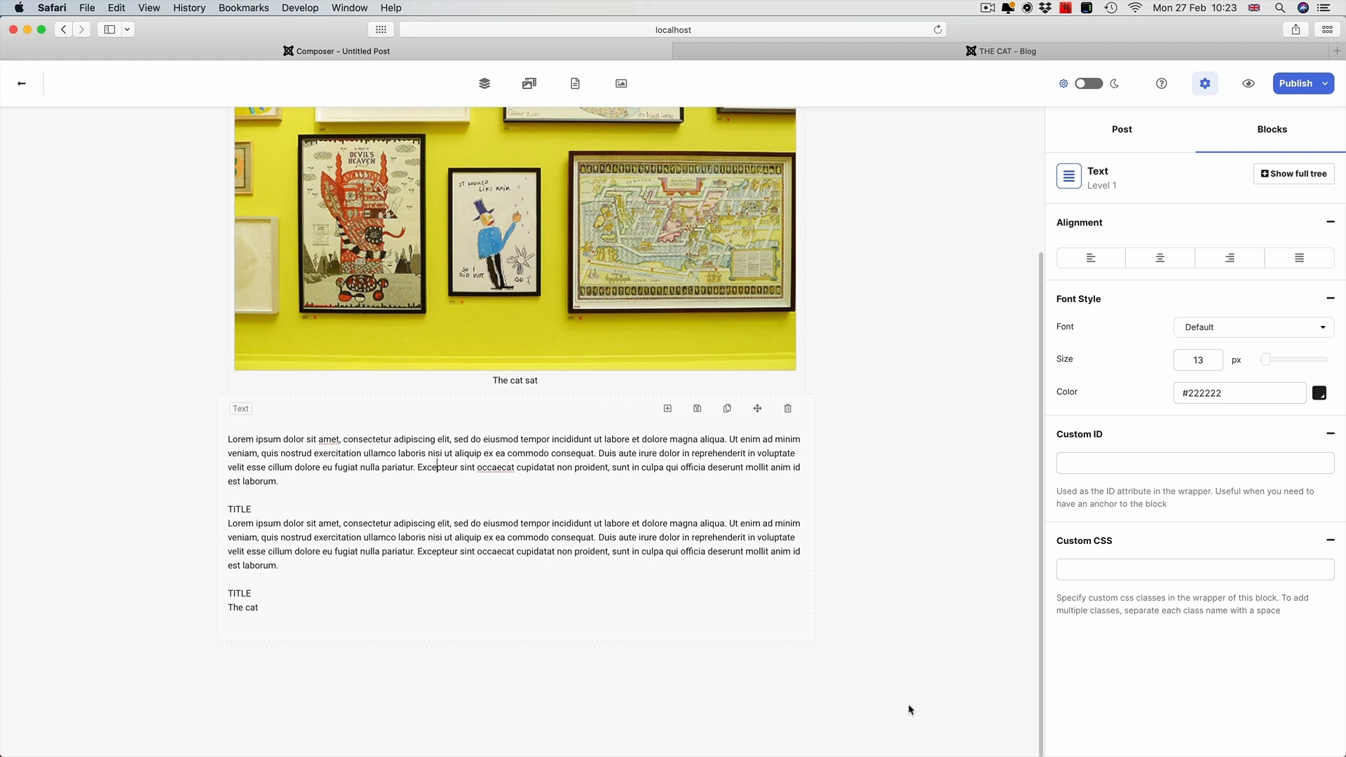
left_click(1079, 715)
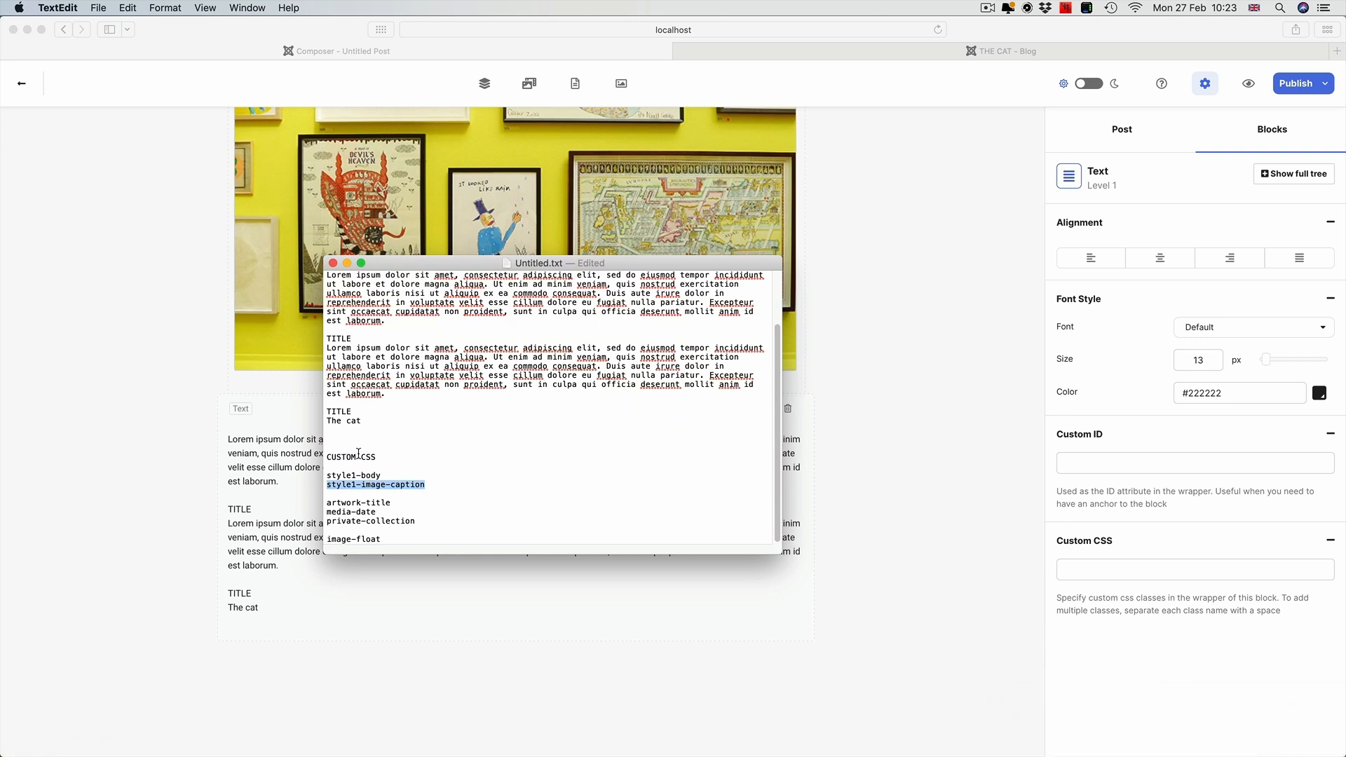
left_click_drag(327, 476, 382, 478)
left_click(380, 477)
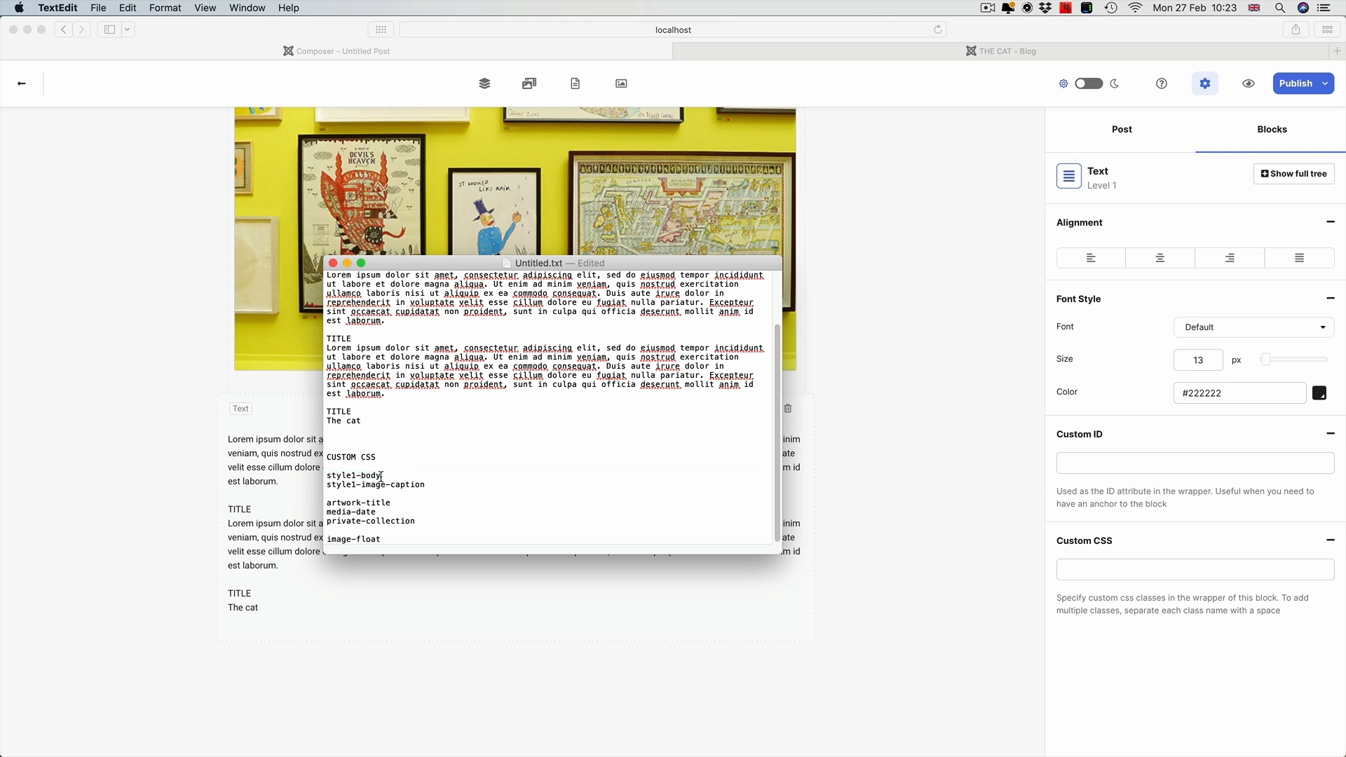
triple_click(335, 476)
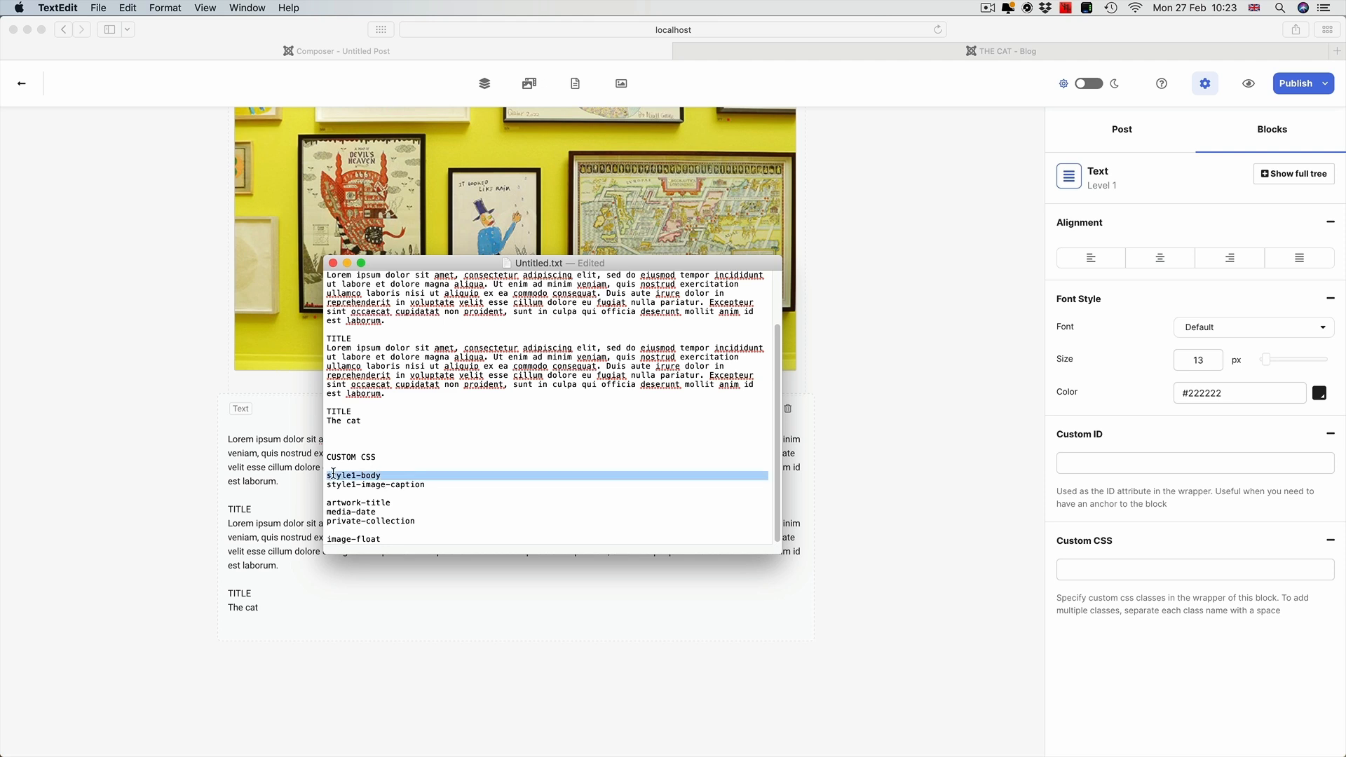
left_click_drag(334, 478, 379, 476)
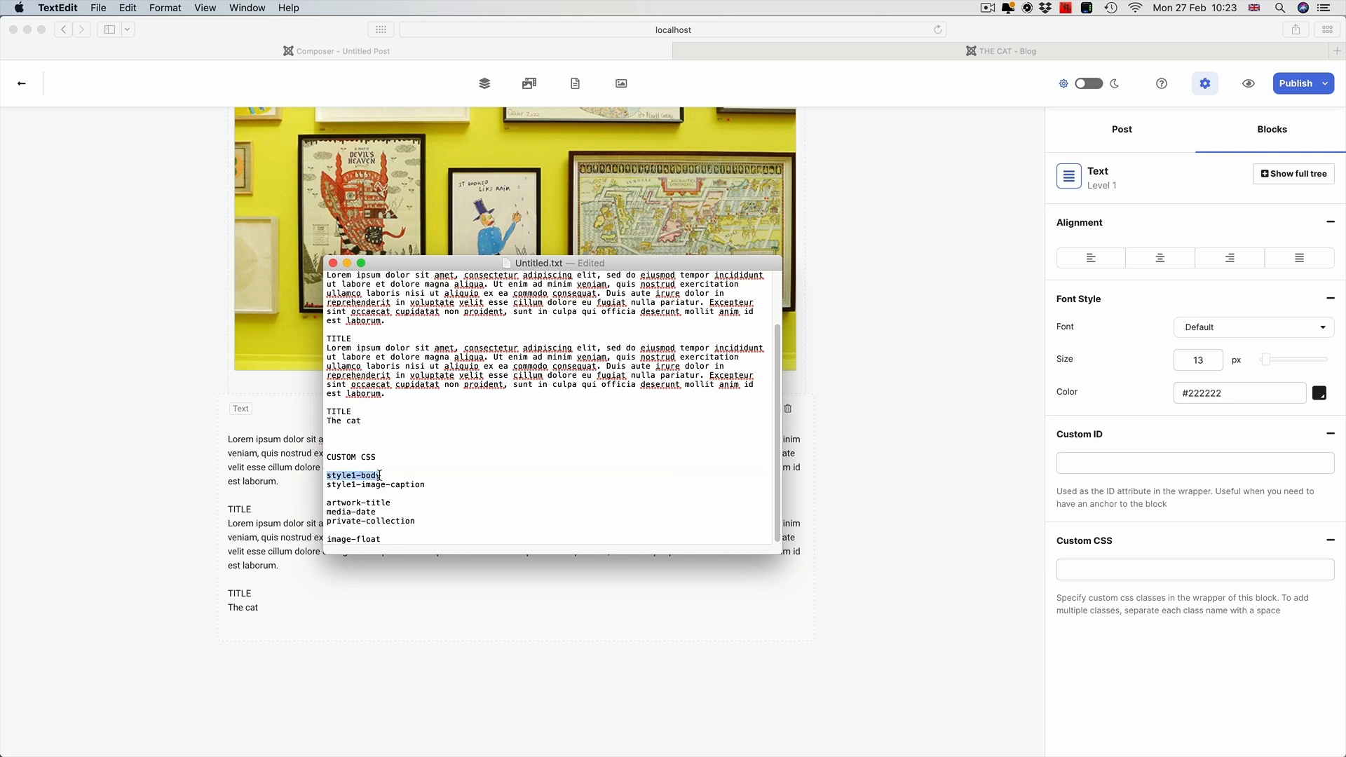
right_click(372, 474)
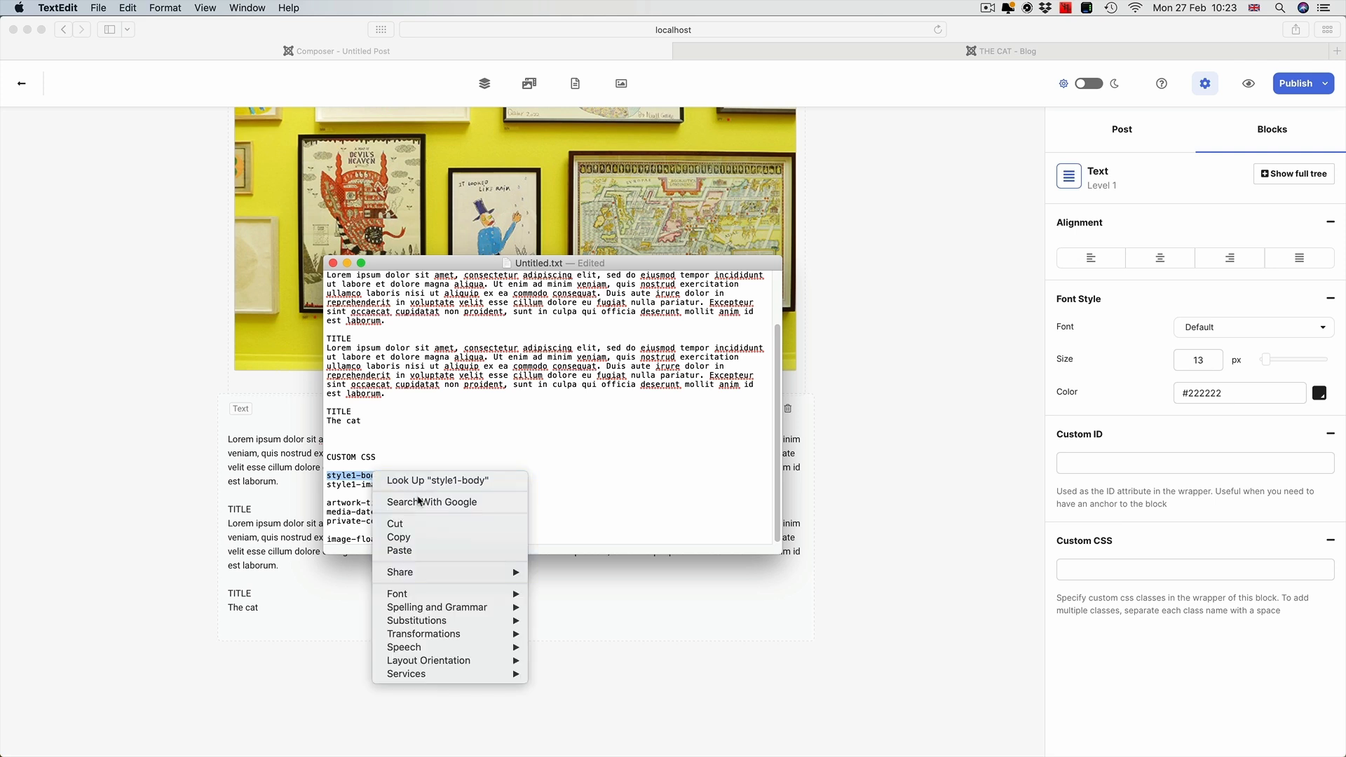
left_click(410, 540)
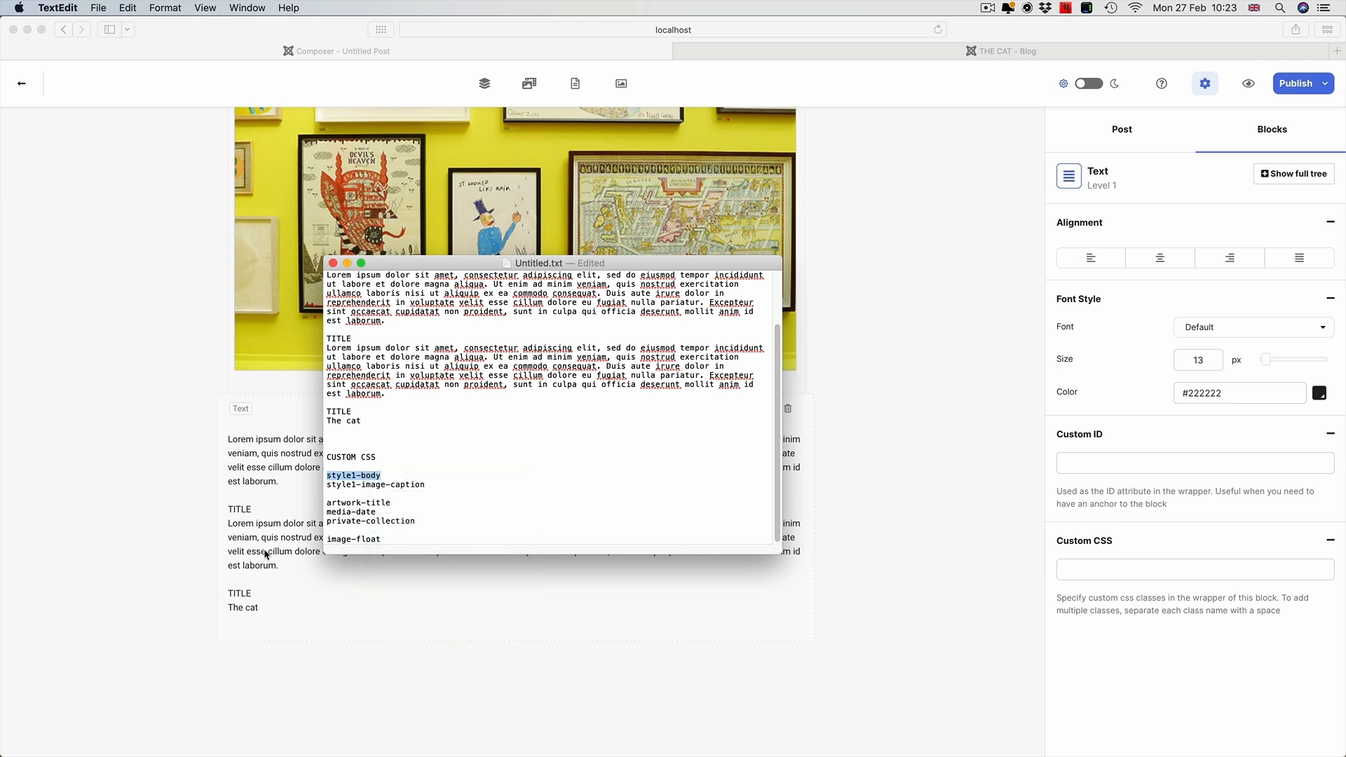
Return to the Safari composer and paste style1-body as the text block's custom CSS class
left_click(282, 530)
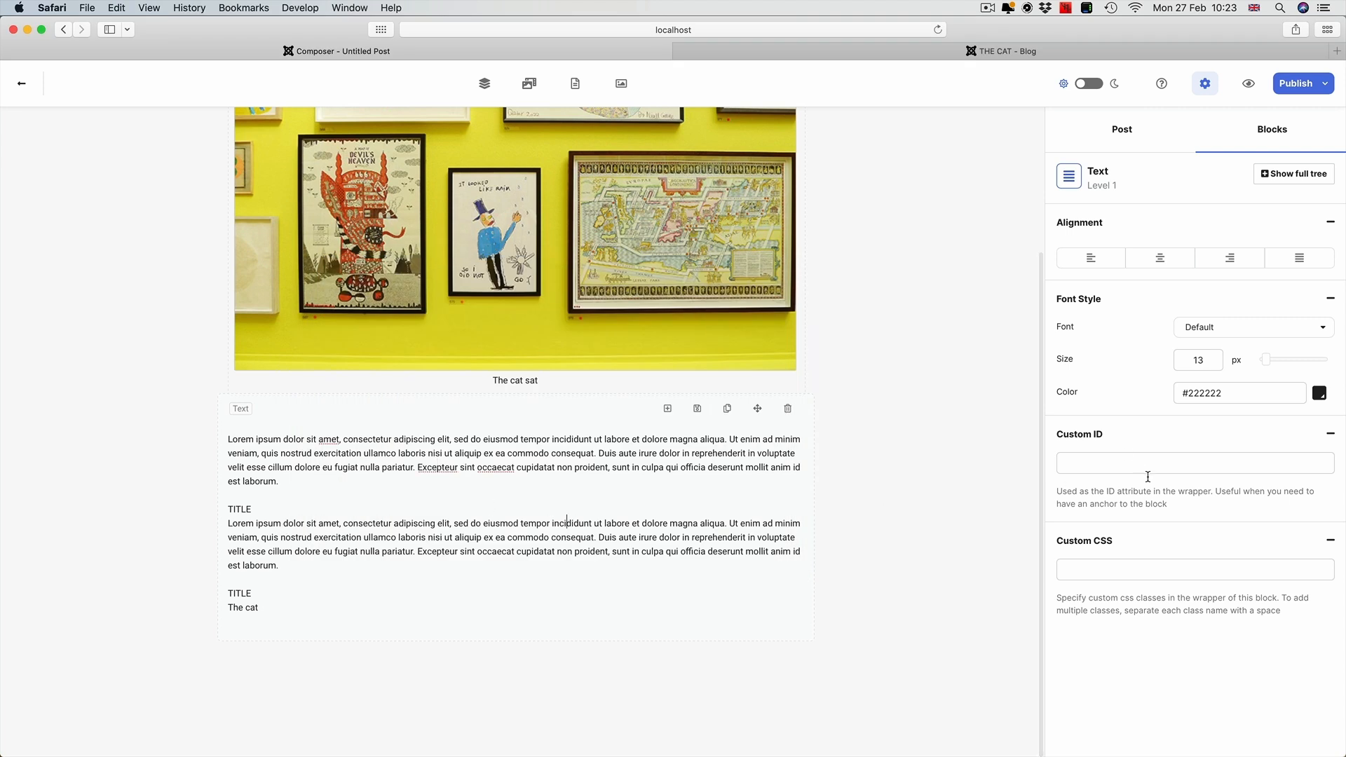
left_click(1078, 570)
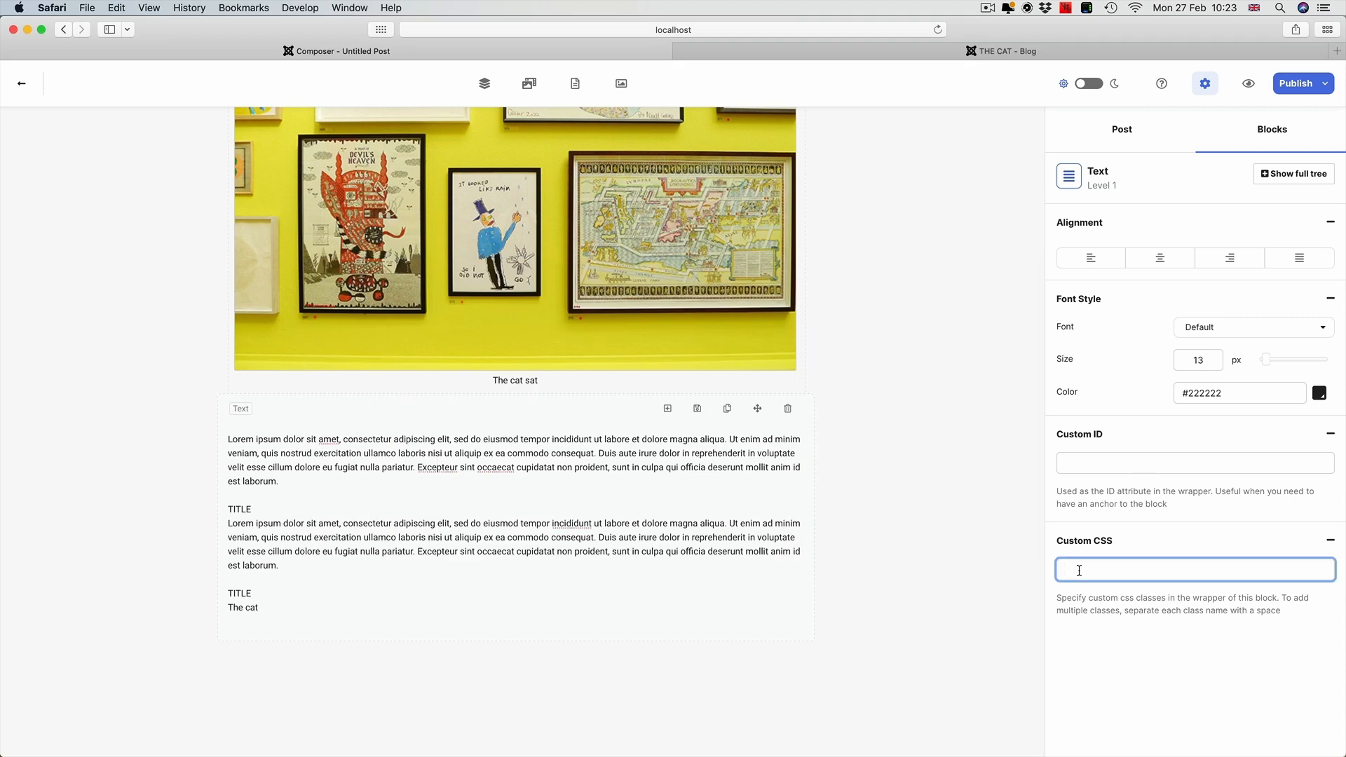
key("super+v")
left_click(553, 468)
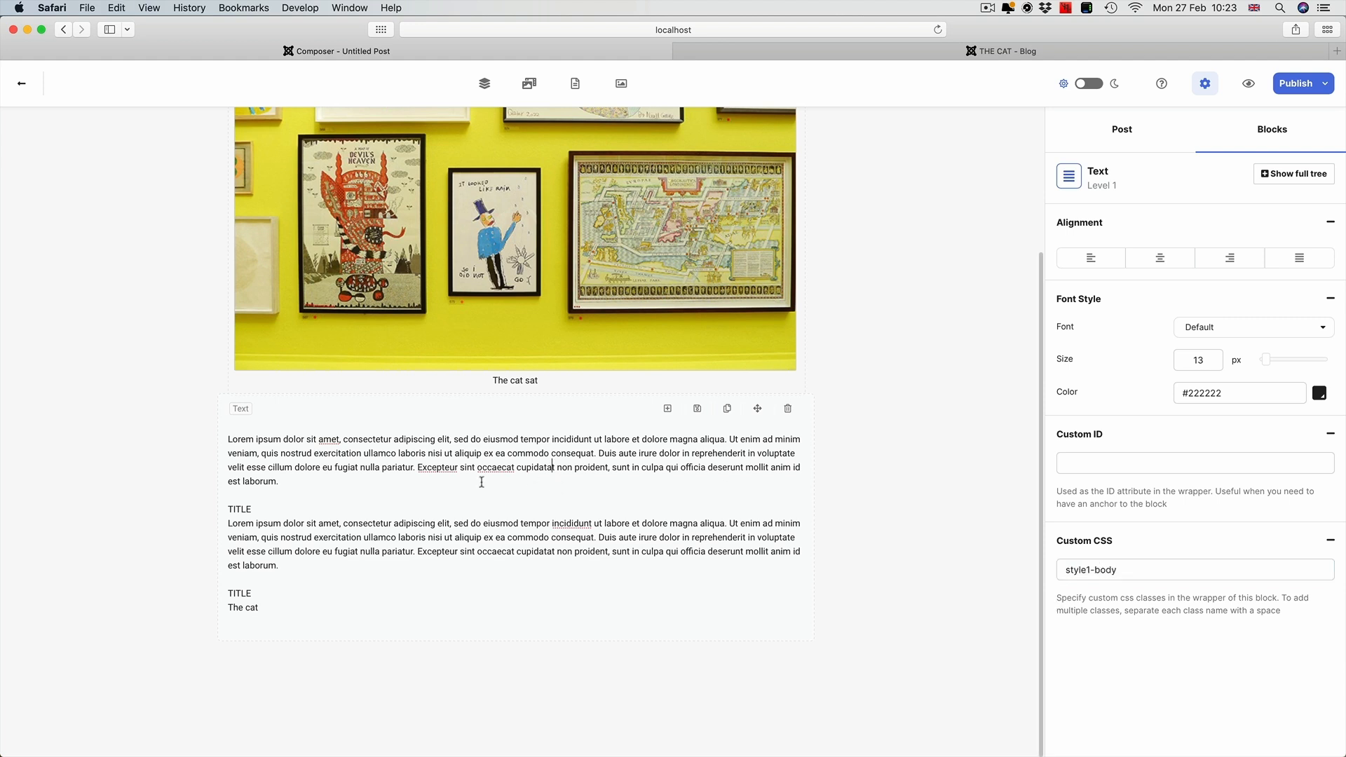
Make both TITLE headings in the text block bold
left_click_drag(229, 508, 252, 509)
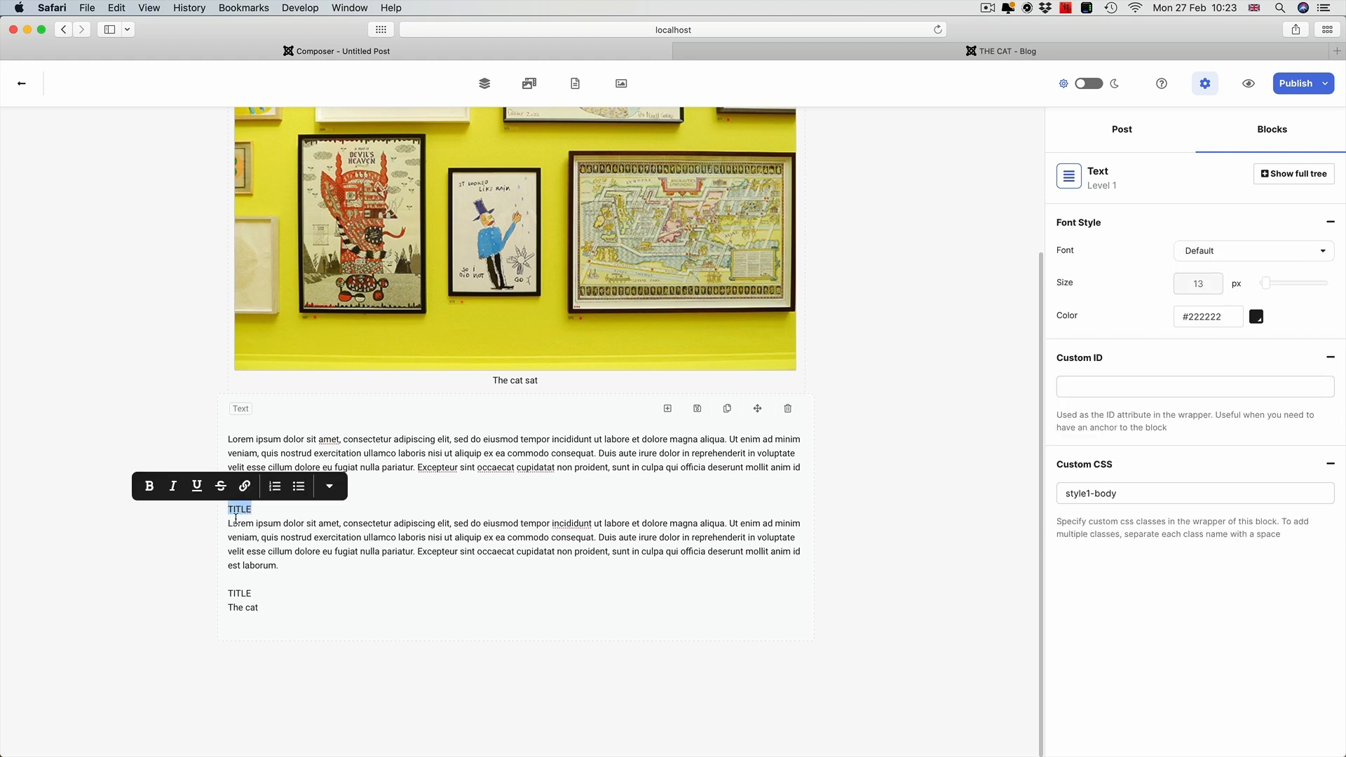
left_click(148, 485)
left_click(239, 591)
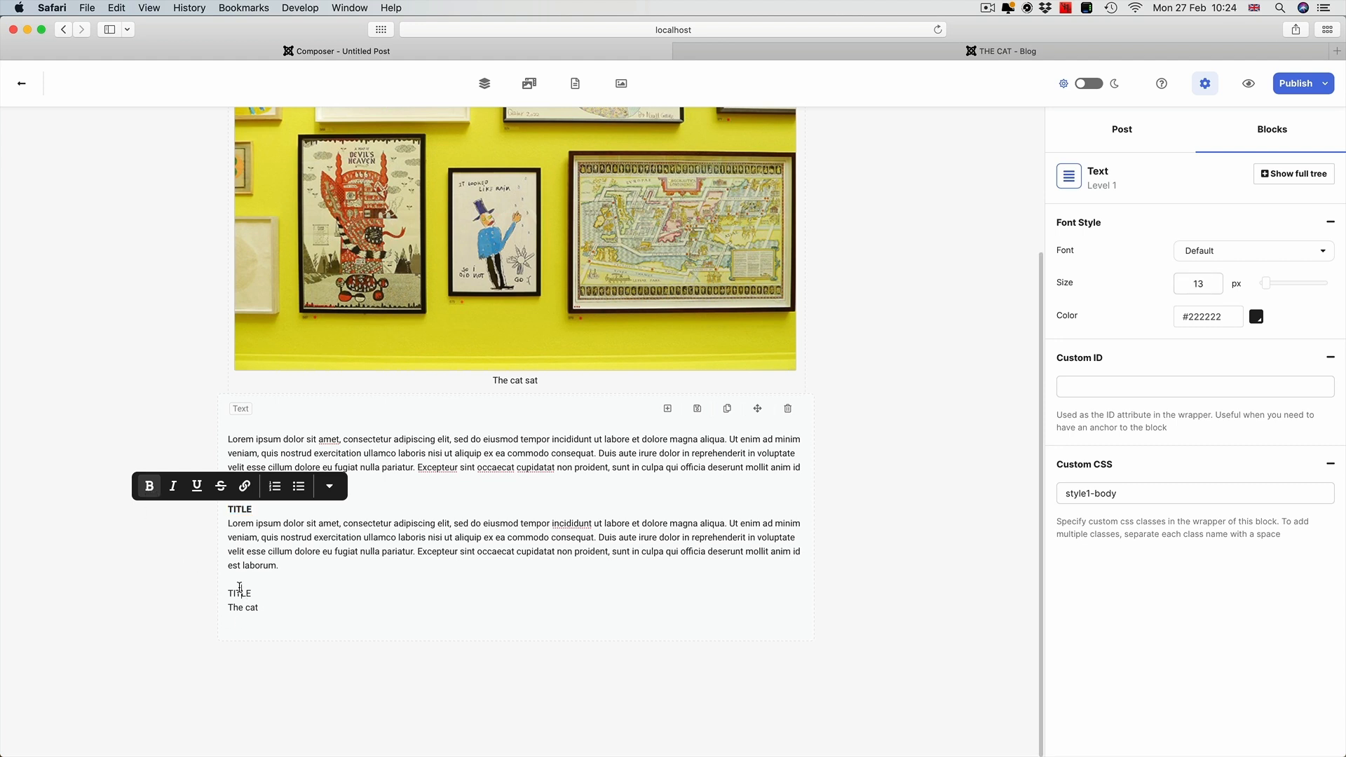
left_click_drag(229, 591, 253, 592)
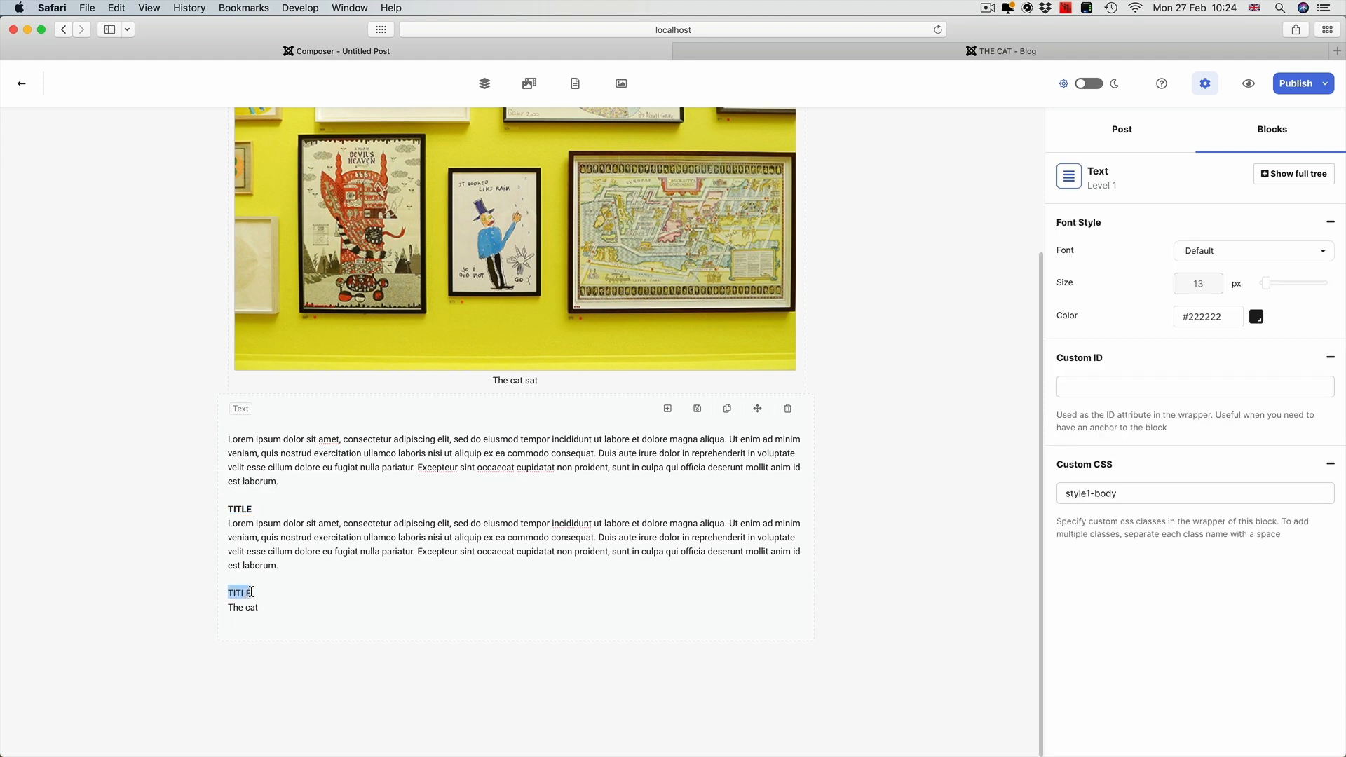
left_click(149, 569)
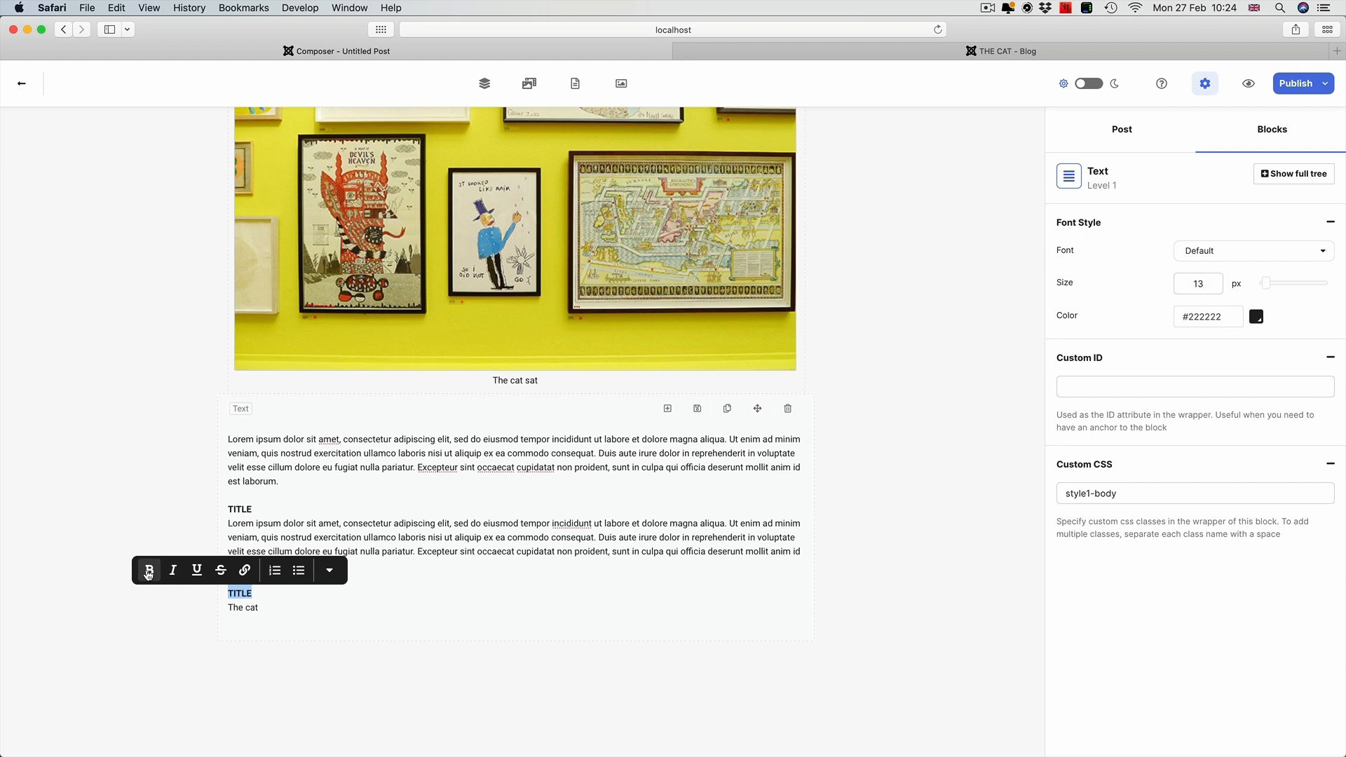
left_click(415, 530)
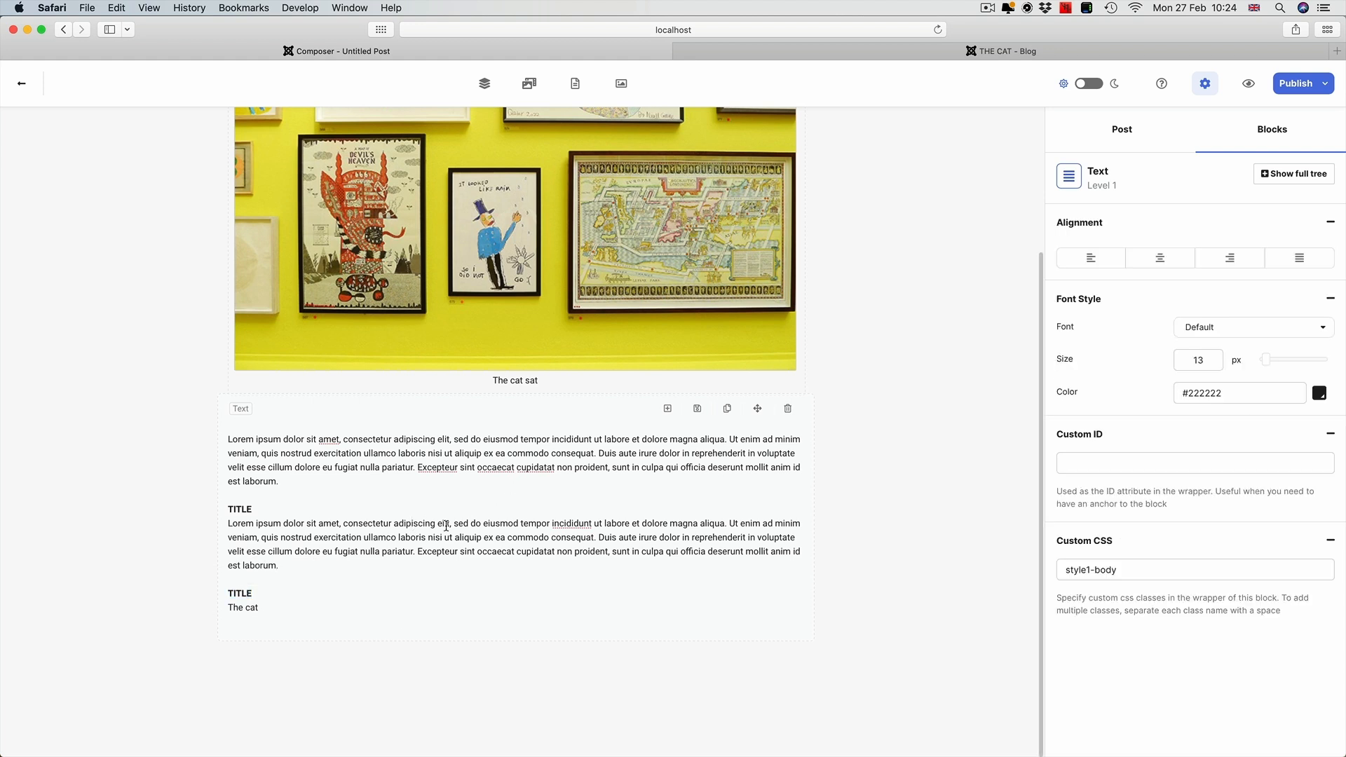
Review the existing THE CAT page and the BUSYTINSNIPS BLOG recent posts list on the site, and return to the composer
scroll(524, 499, "up", 5)
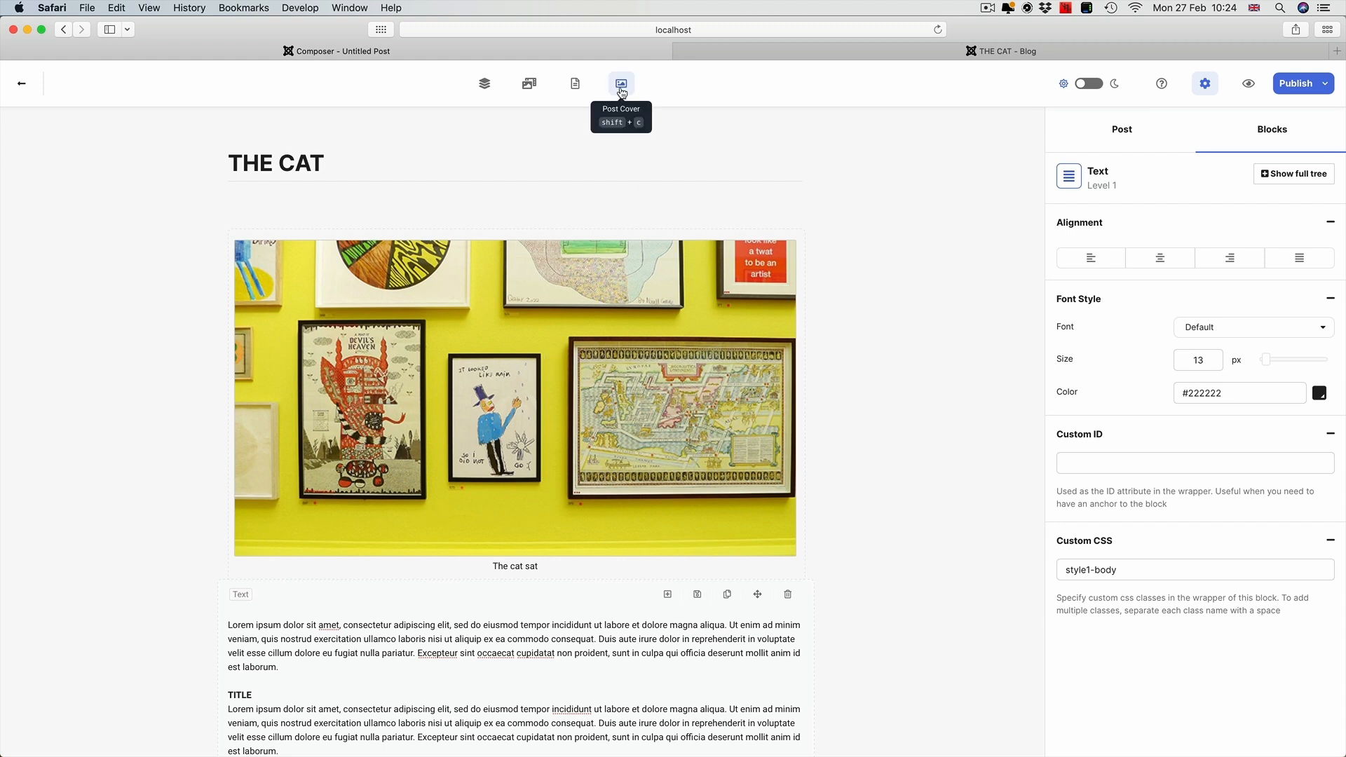
left_click(863, 51)
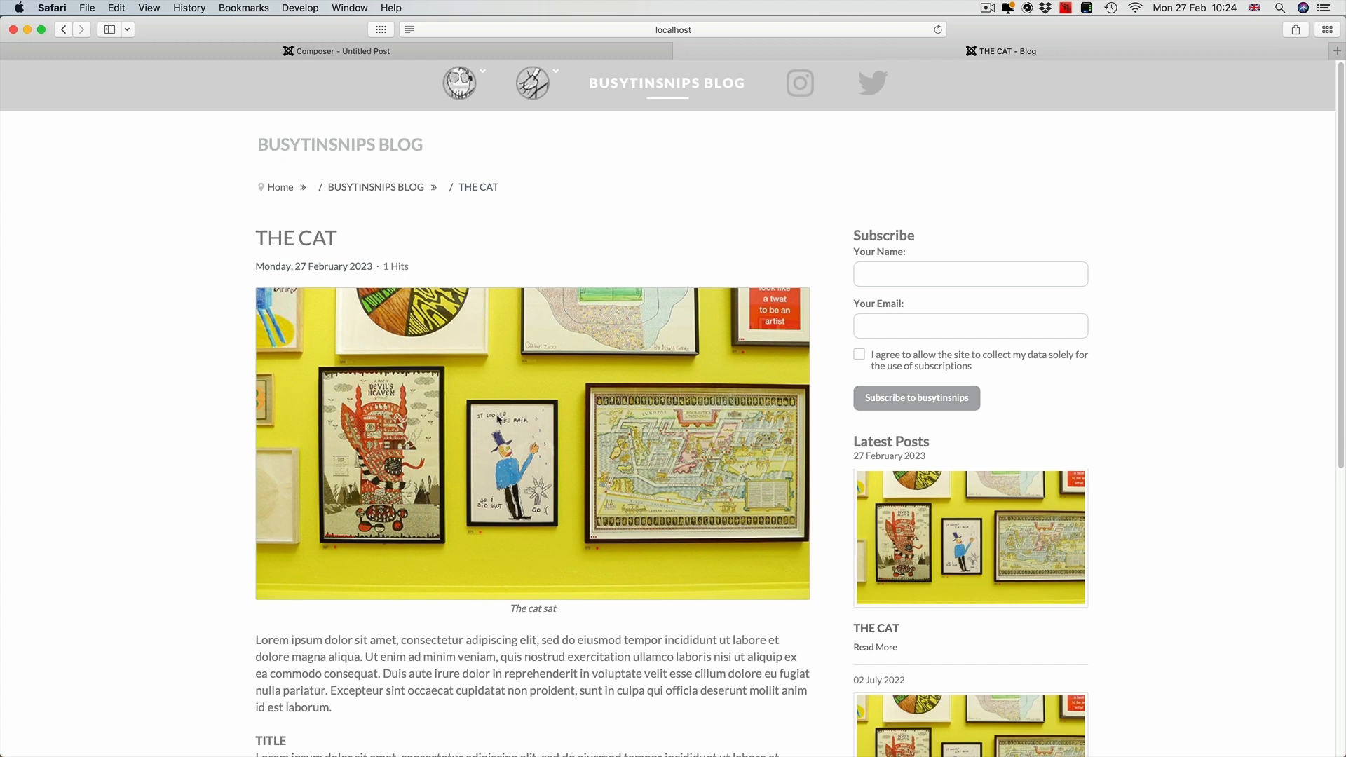
scroll(519, 429, "down", 5)
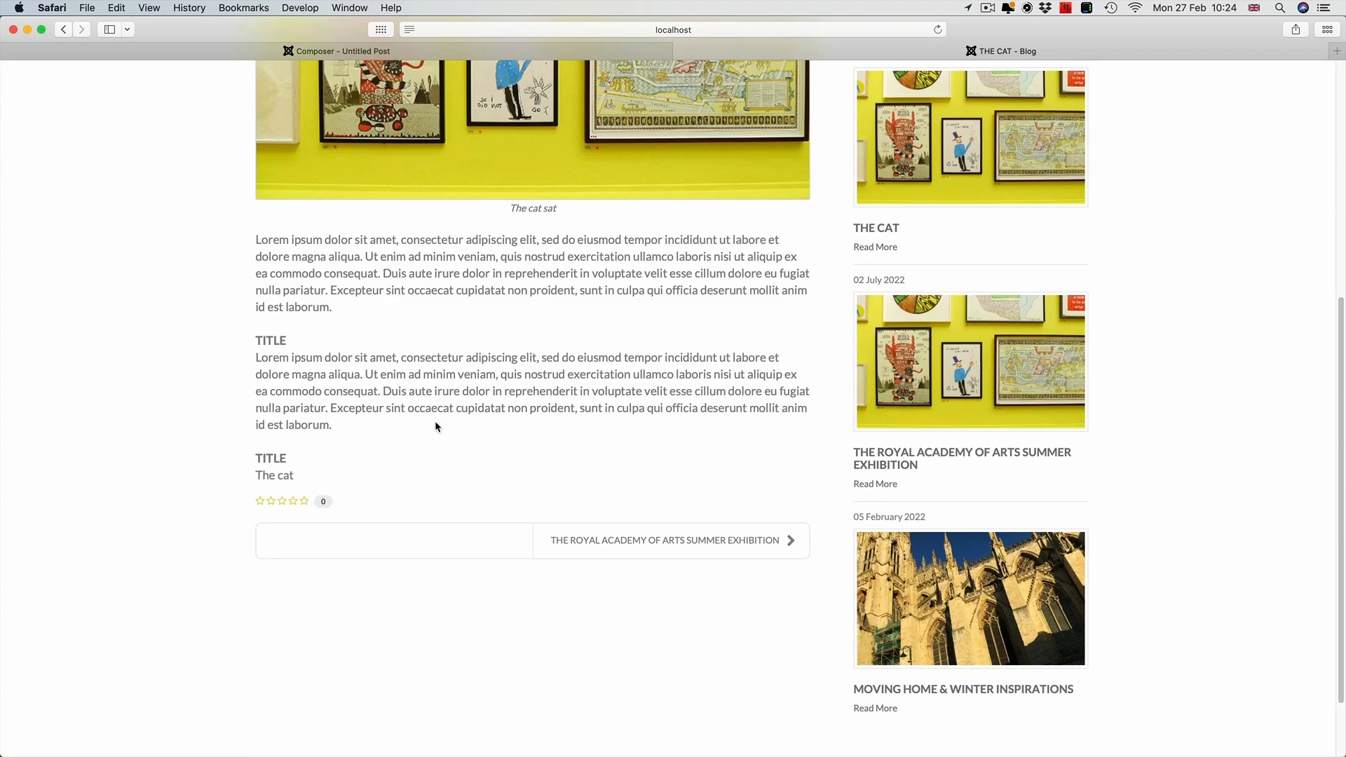
scroll(481, 442, "up", 5)
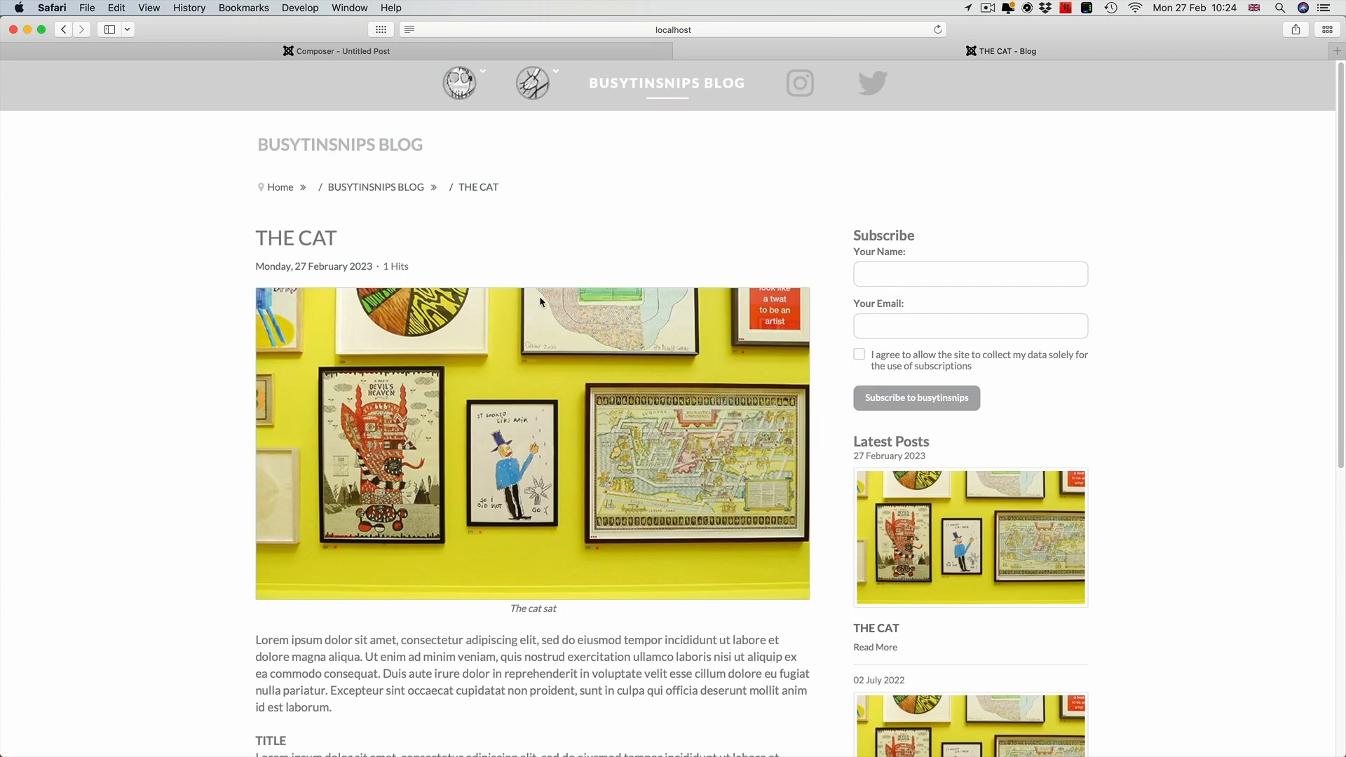
left_click(677, 92)
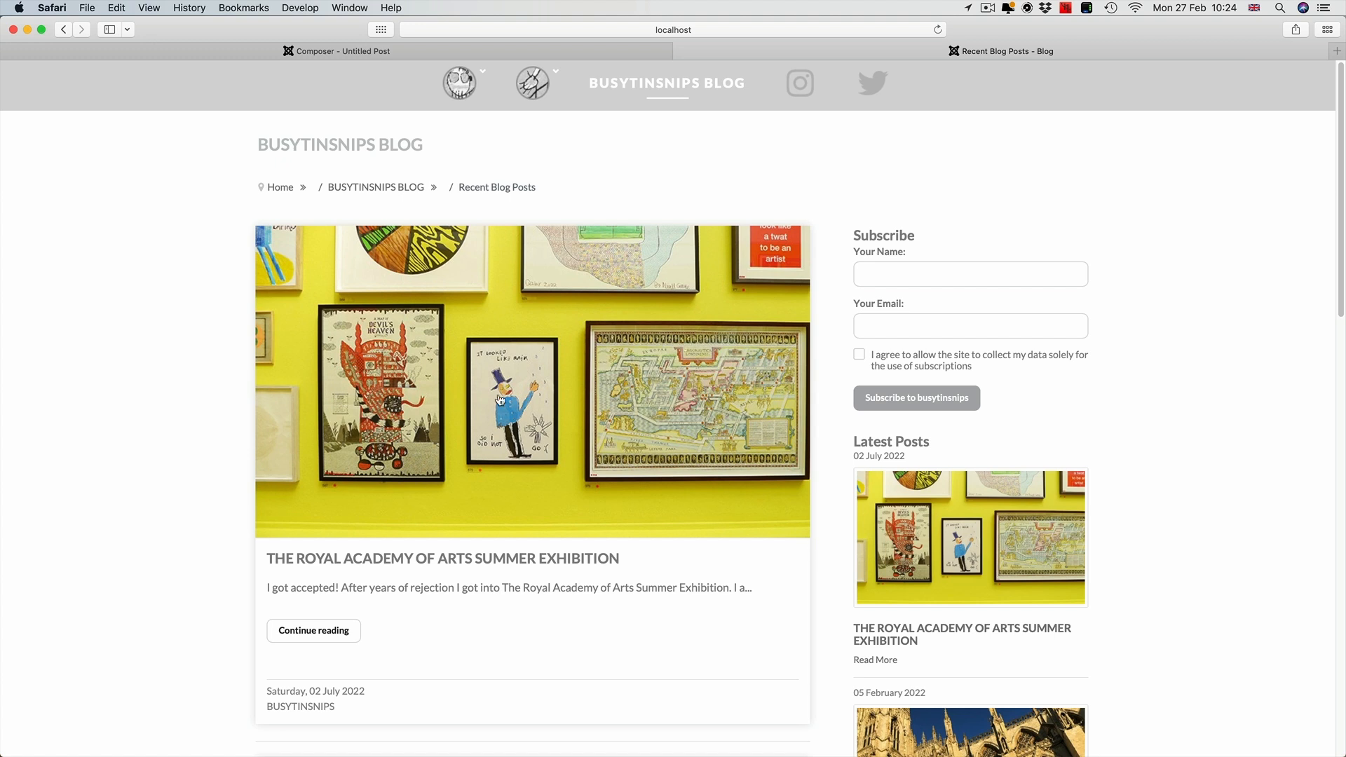
scroll(534, 417, "down", 15)
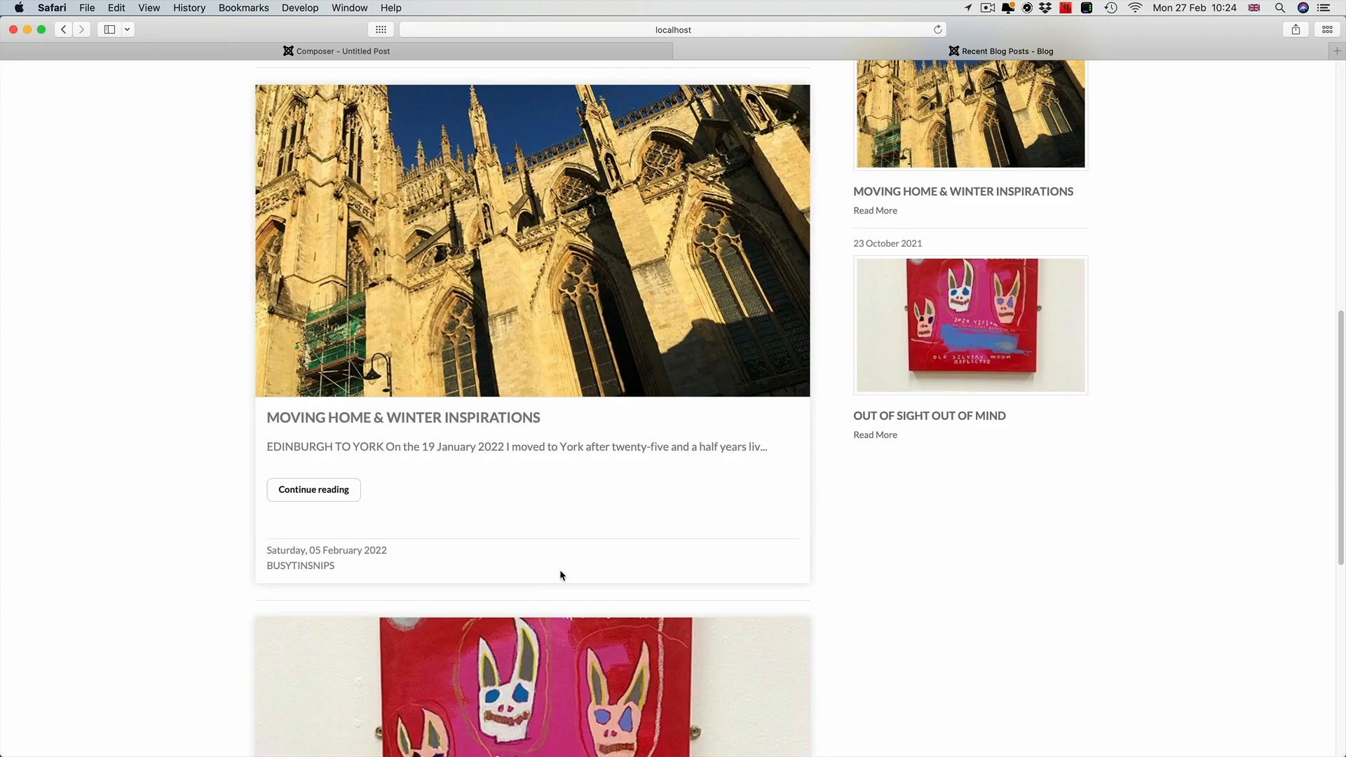
left_click(631, 53)
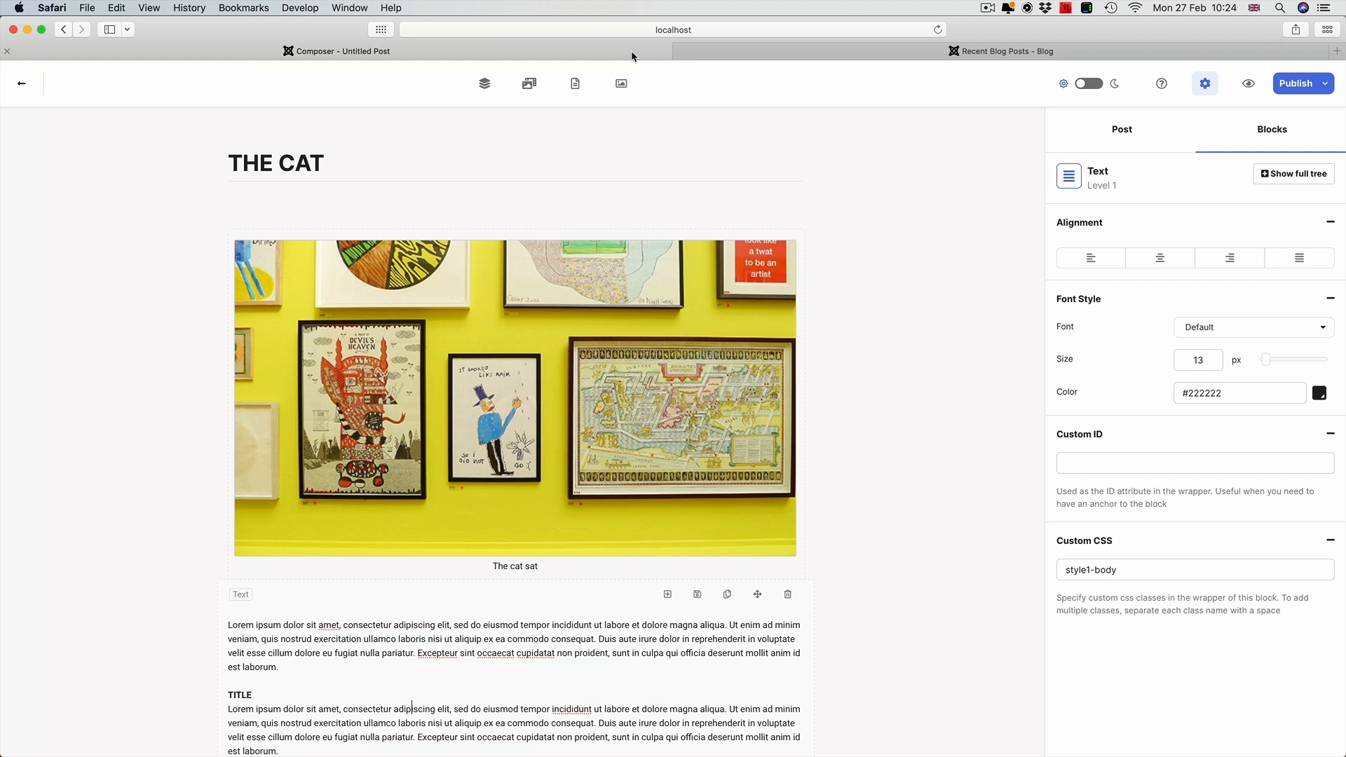
Set the existing test image from this post's media as the post cover
left_click(622, 89)
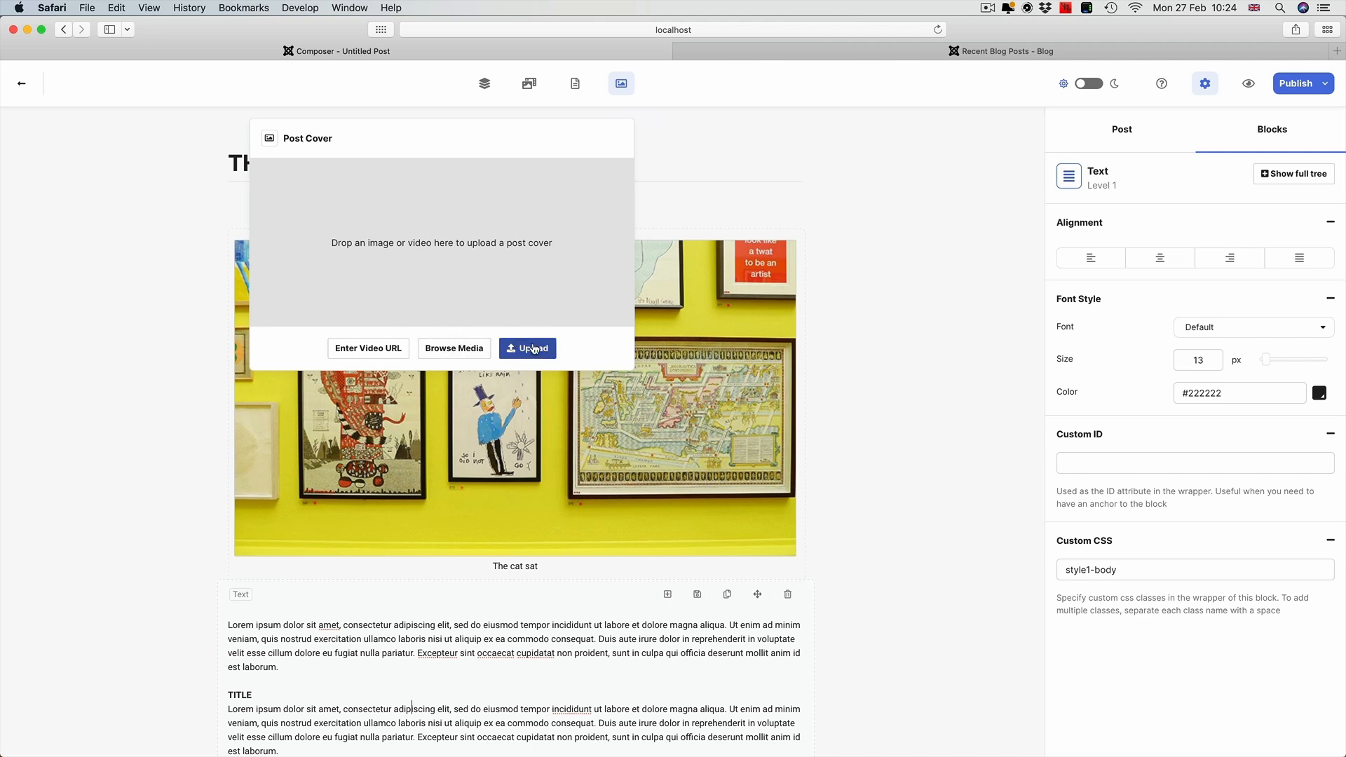
left_click(456, 354)
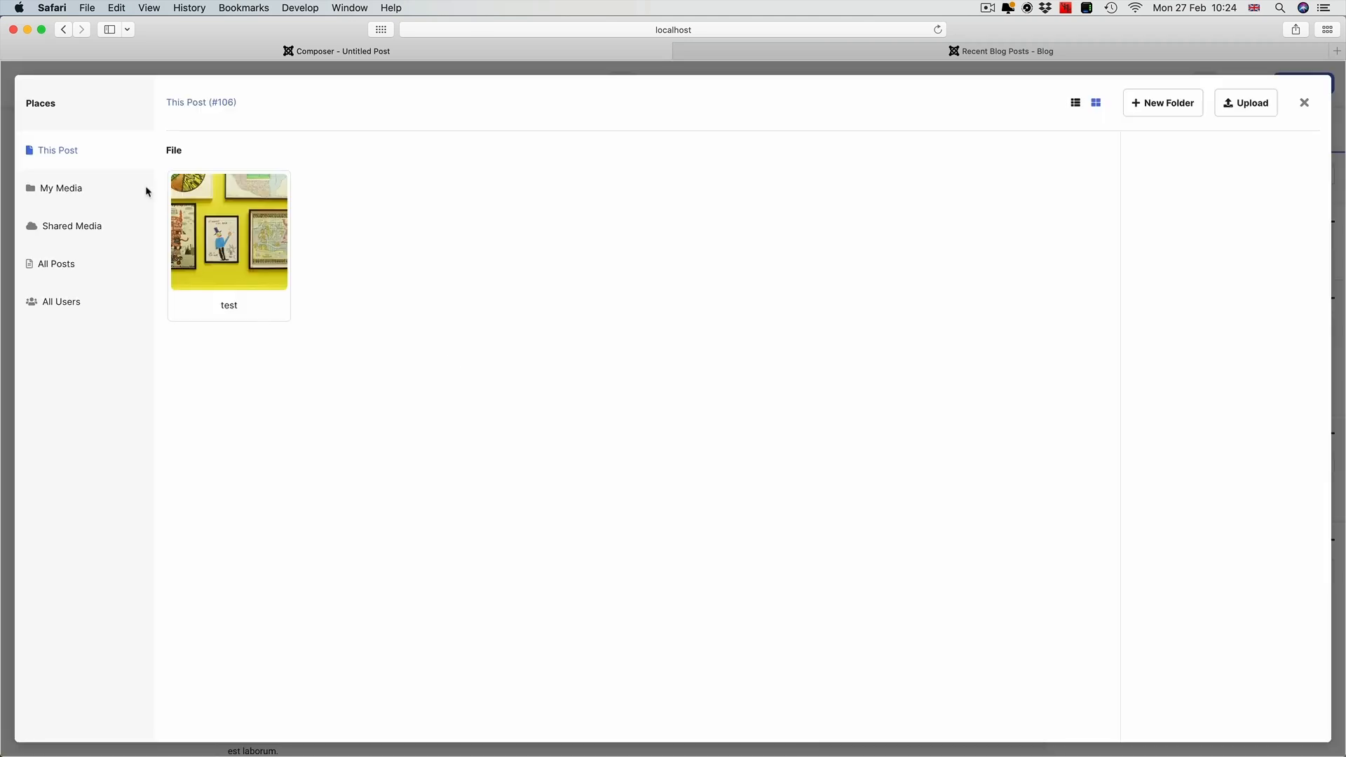
left_click(238, 225)
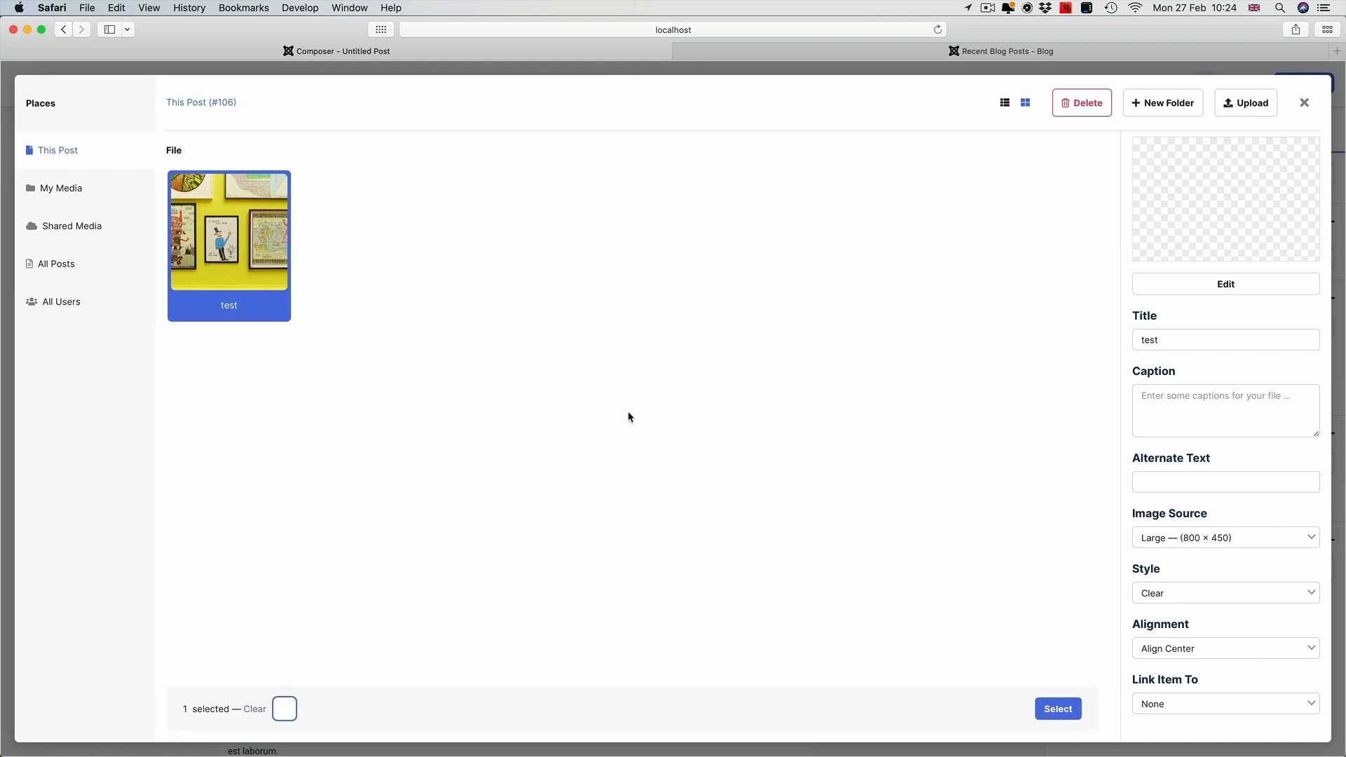
left_click(1059, 708)
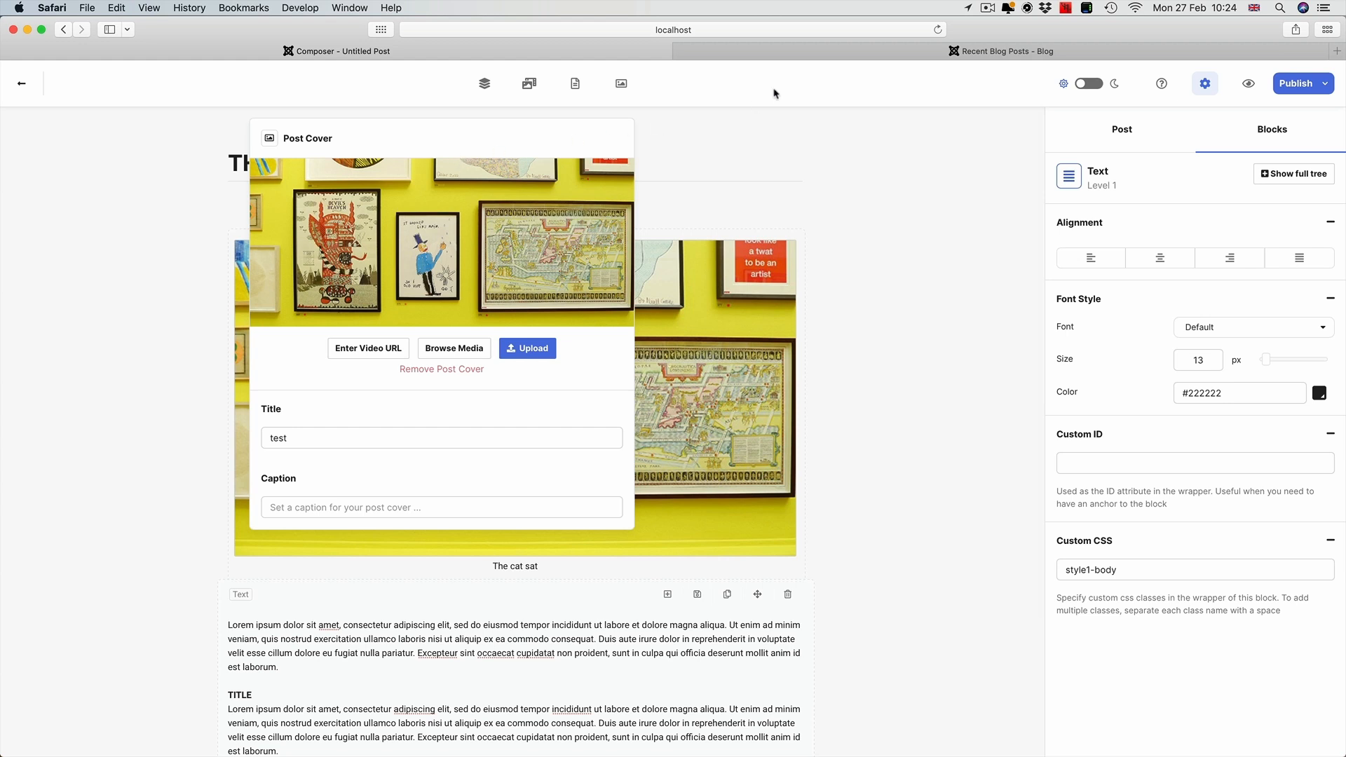
left_click(809, 84)
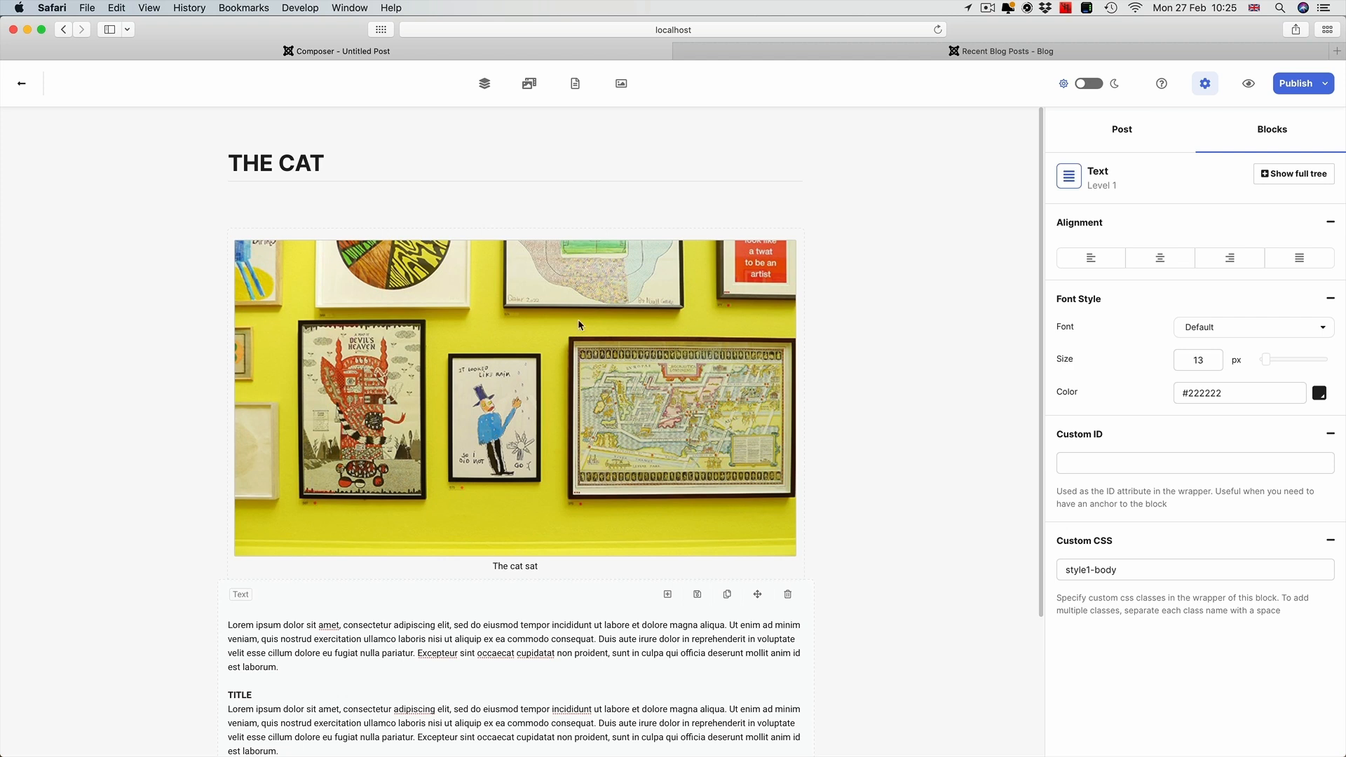
Review the post's image, caption and text block, checking the final line The cat under the second TITLE heading
scroll(515, 384, "down", 1)
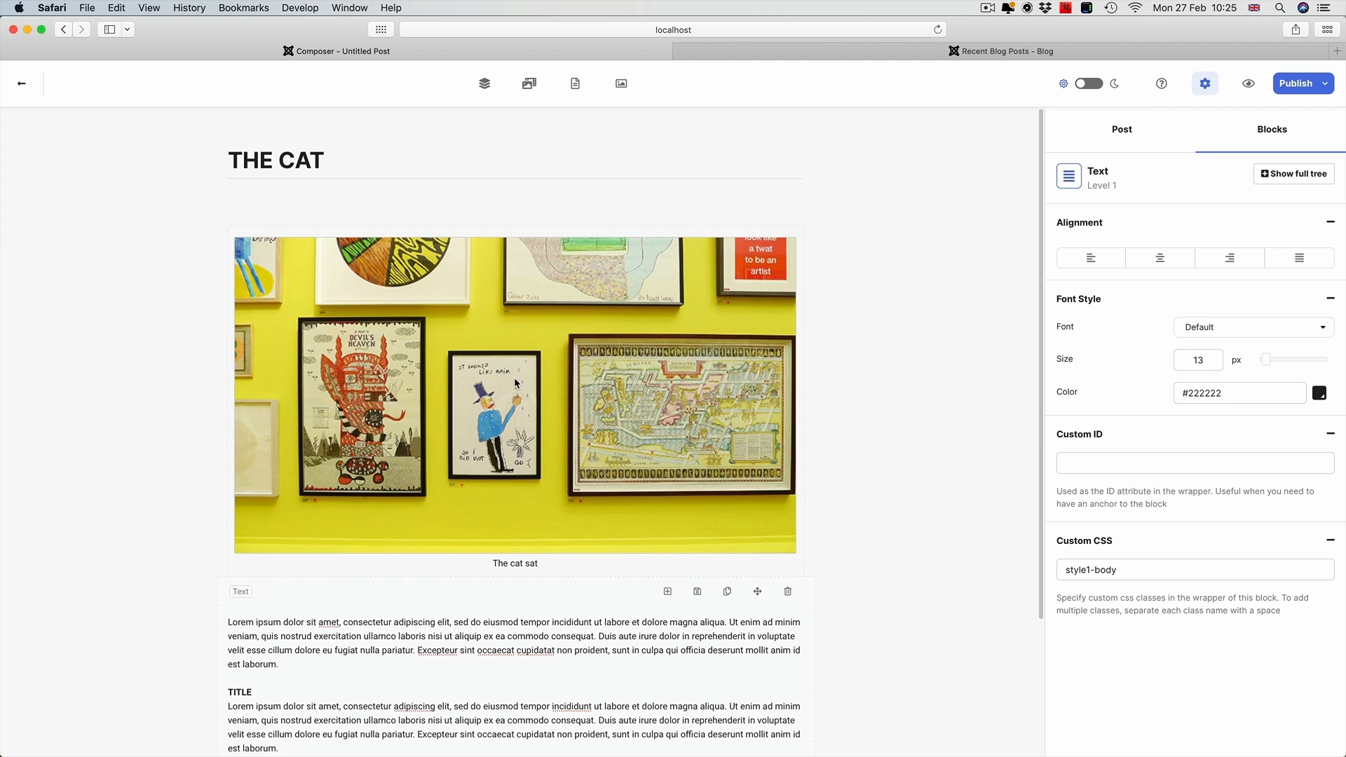
scroll(515, 383, "down", 5)
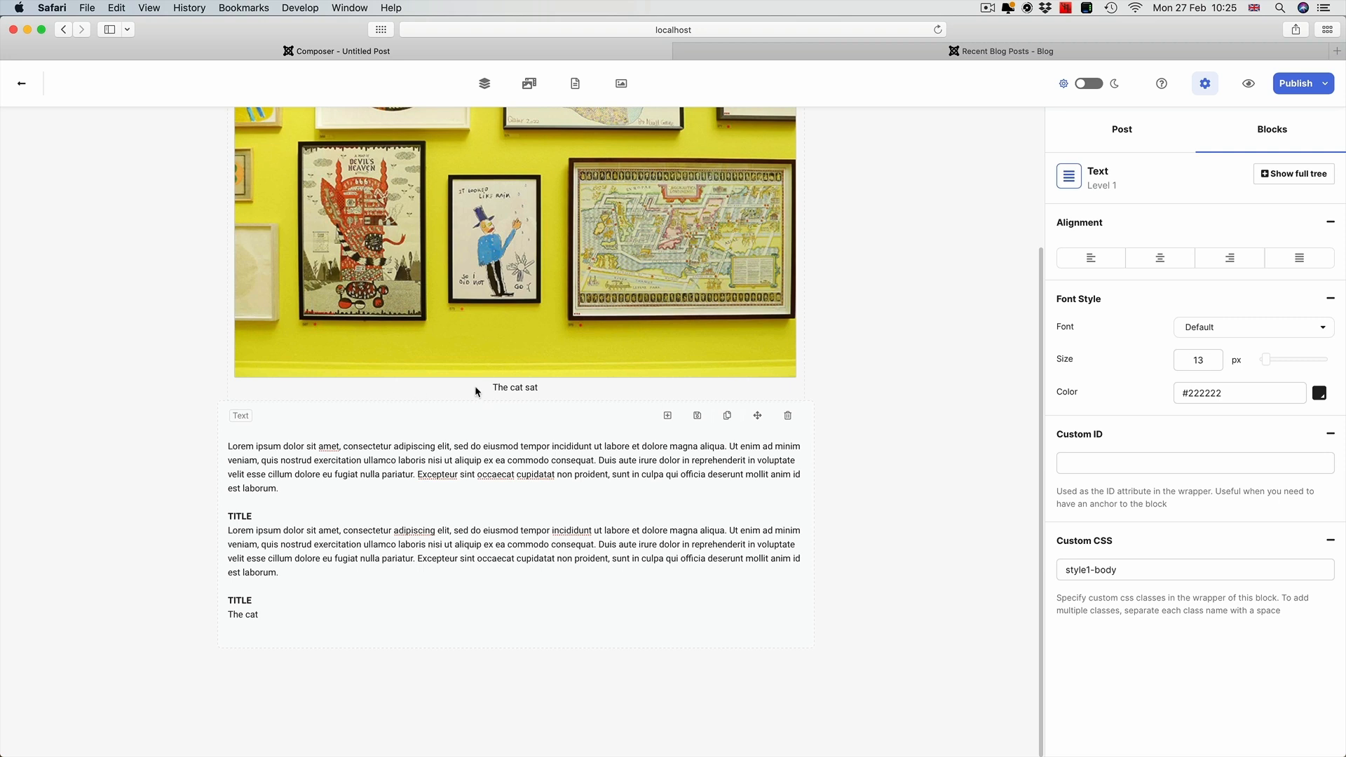
scroll(448, 438, "up", 6)
scroll(437, 445, "down", 6)
left_click_drag(234, 615, 302, 612)
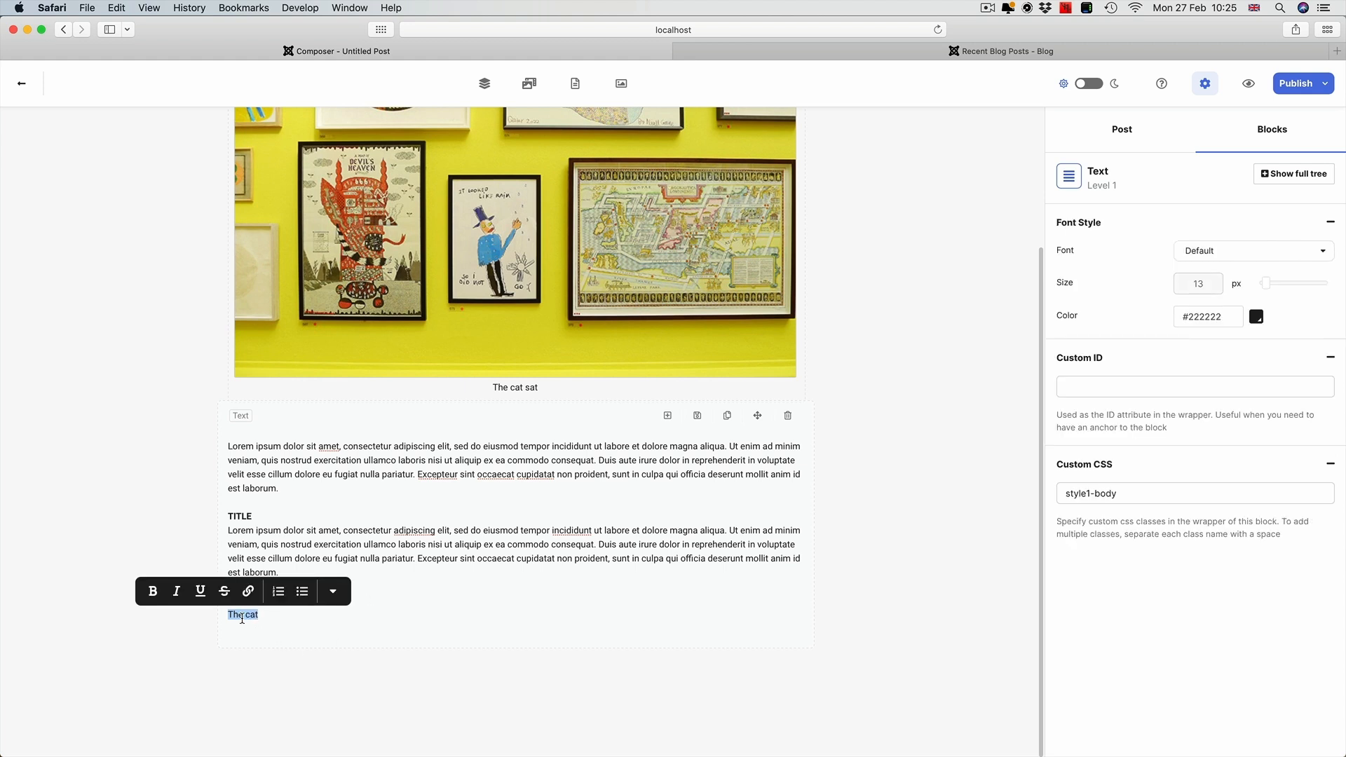
left_click(478, 529)
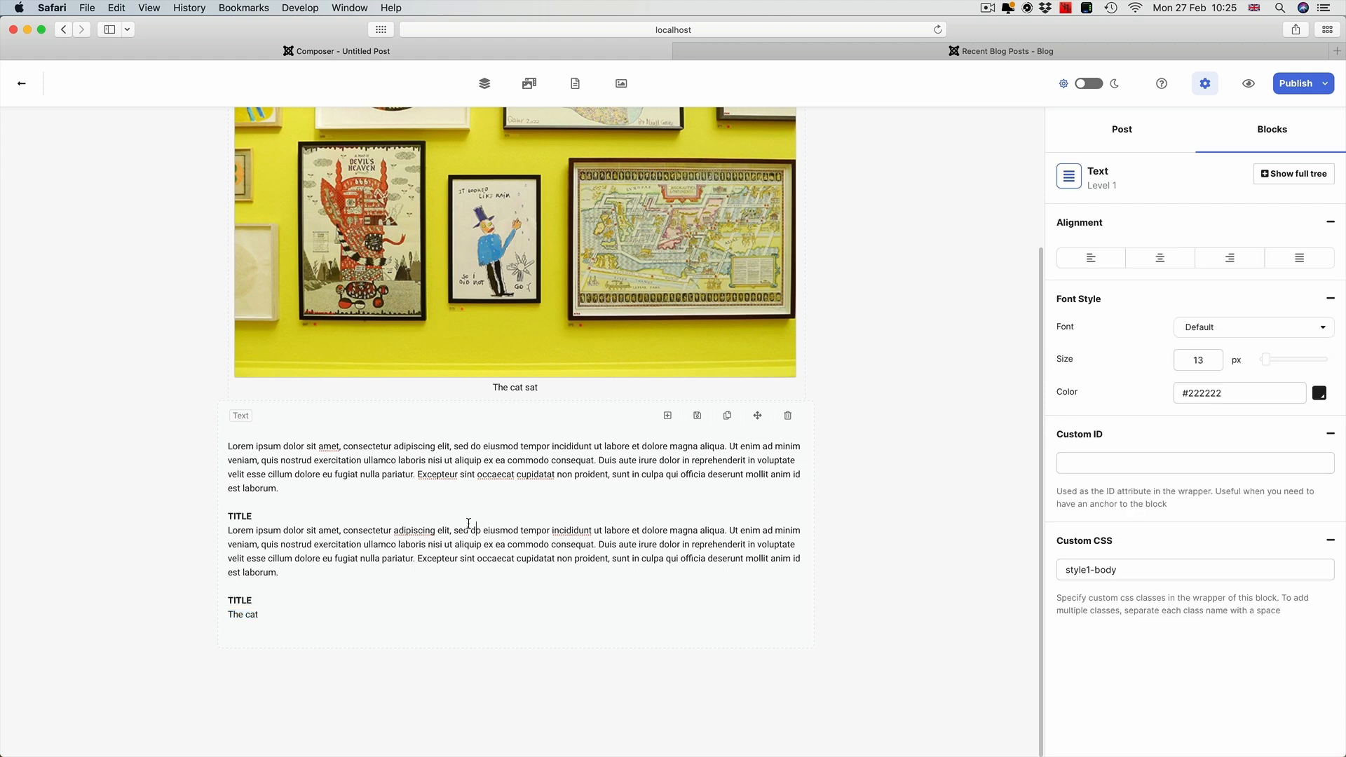
scroll(544, 382, "up", 3)
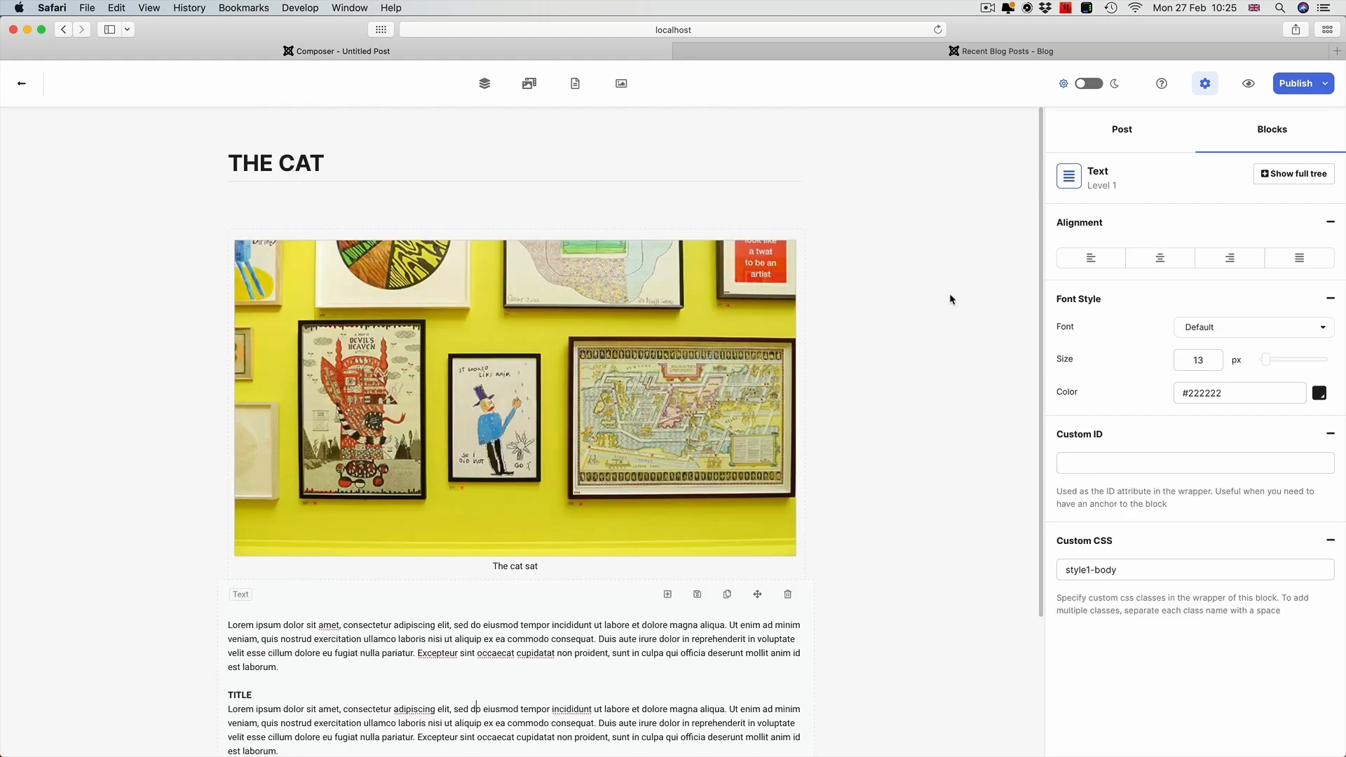
Assign the post to the third author in the authors list and turn off Notify Subscribers
left_click(1124, 137)
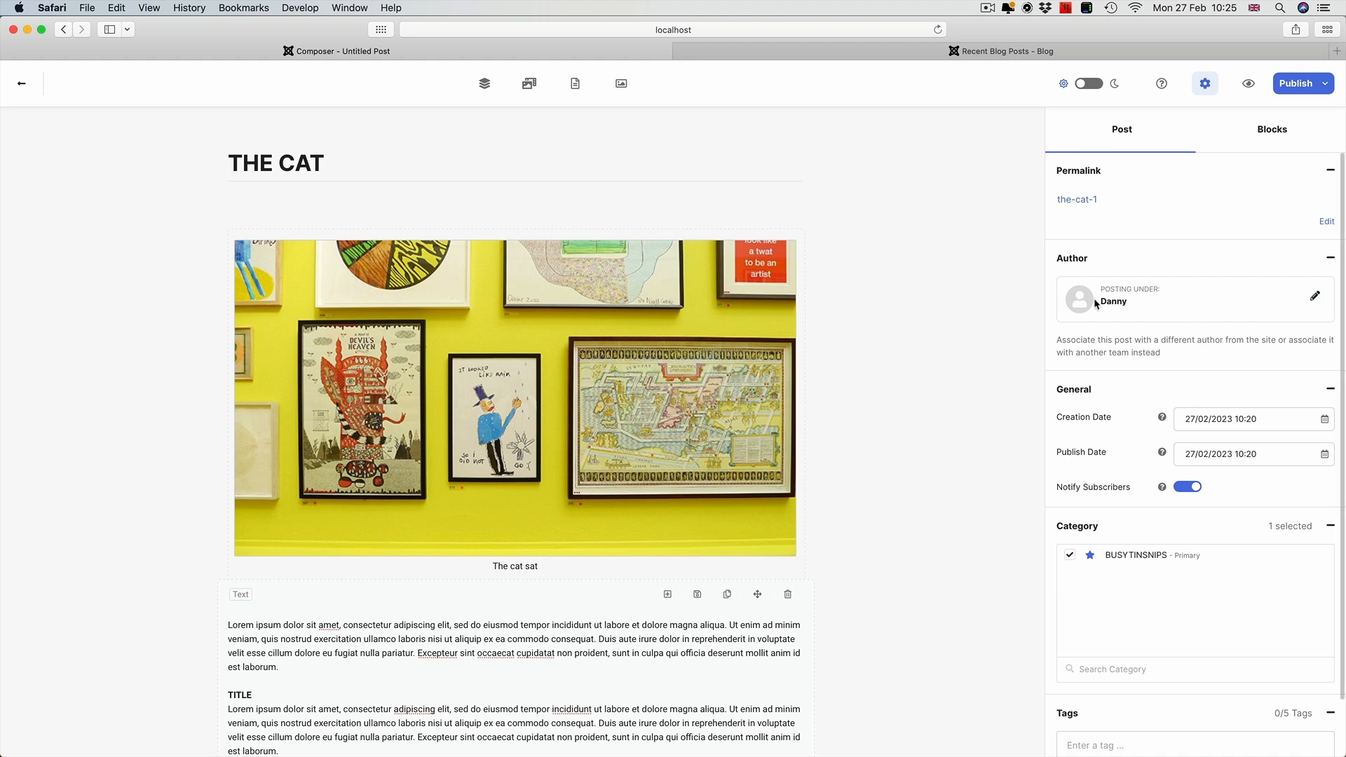
left_click(1315, 298)
left_click(1068, 427)
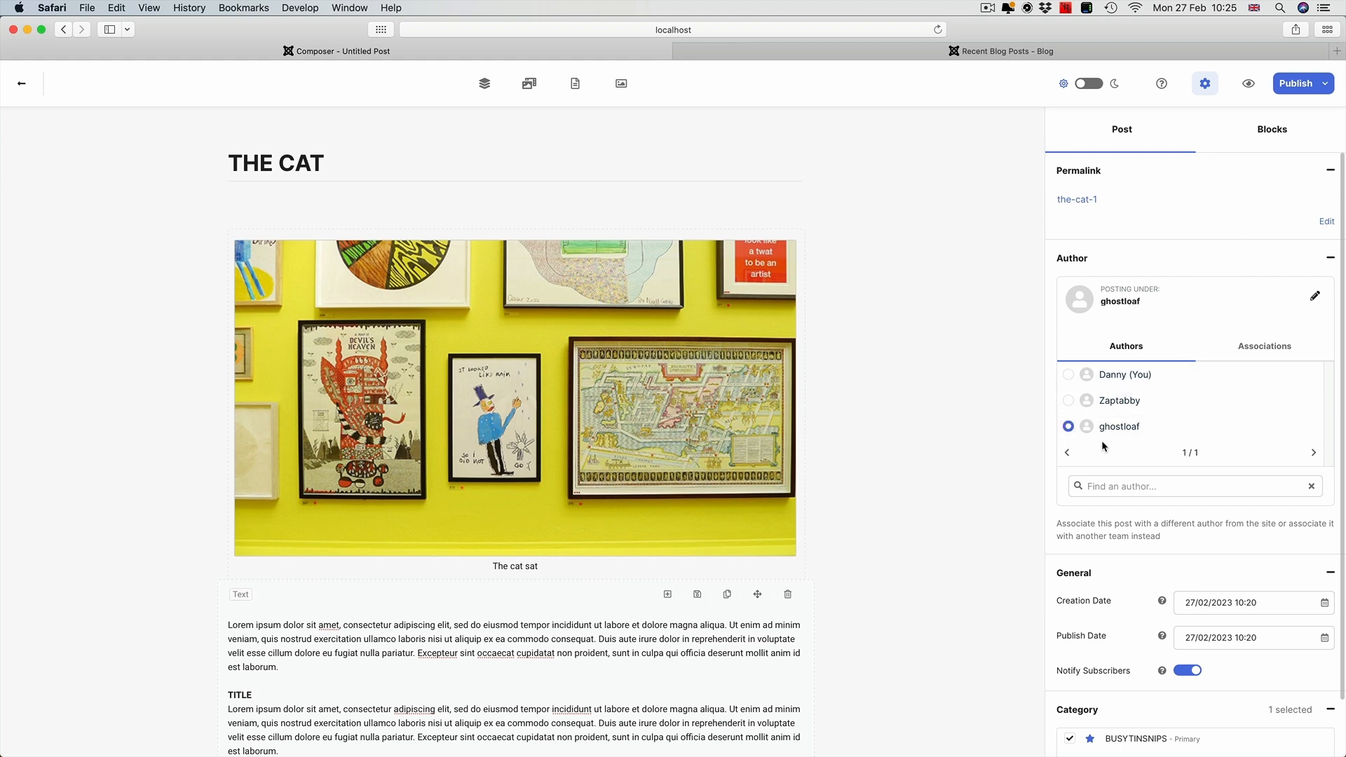
scroll(1102, 446, "down", 5)
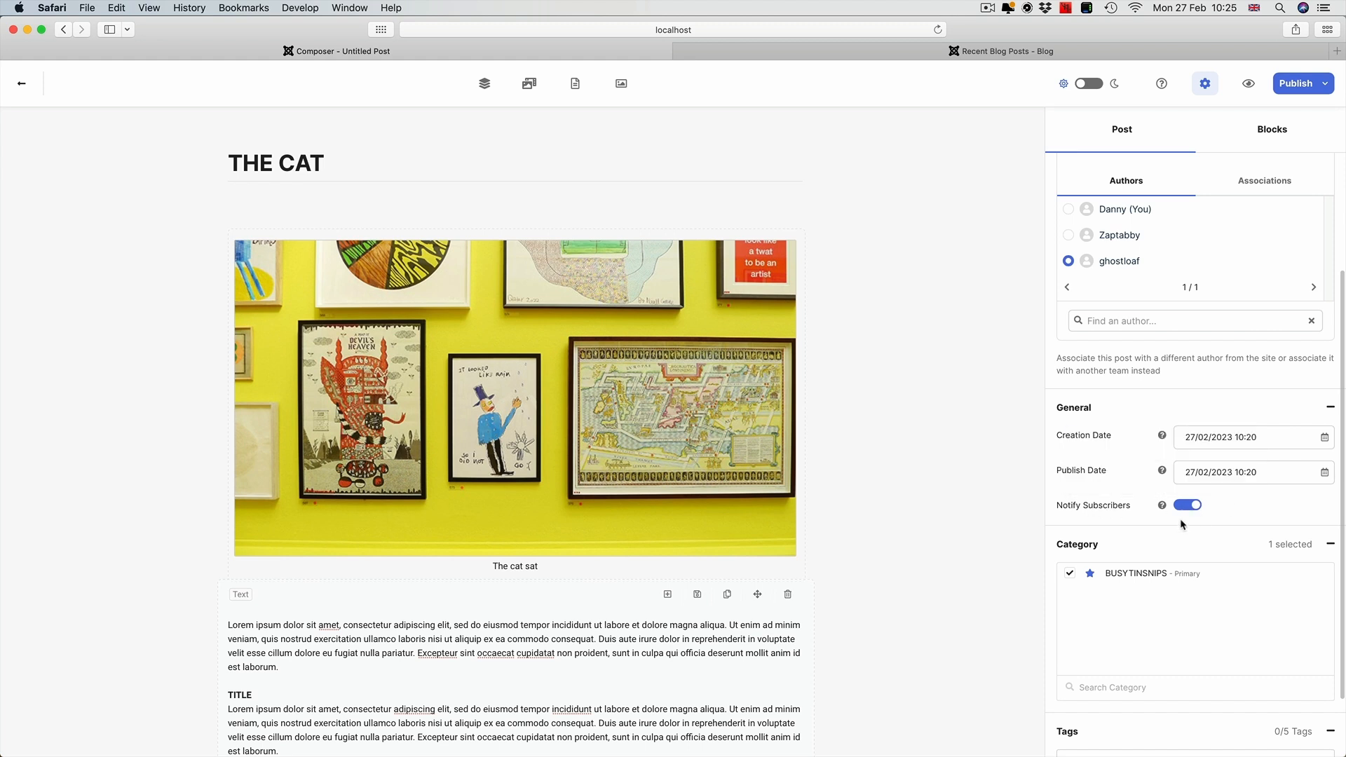
left_click(1197, 511)
scroll(1151, 421, "up", 5)
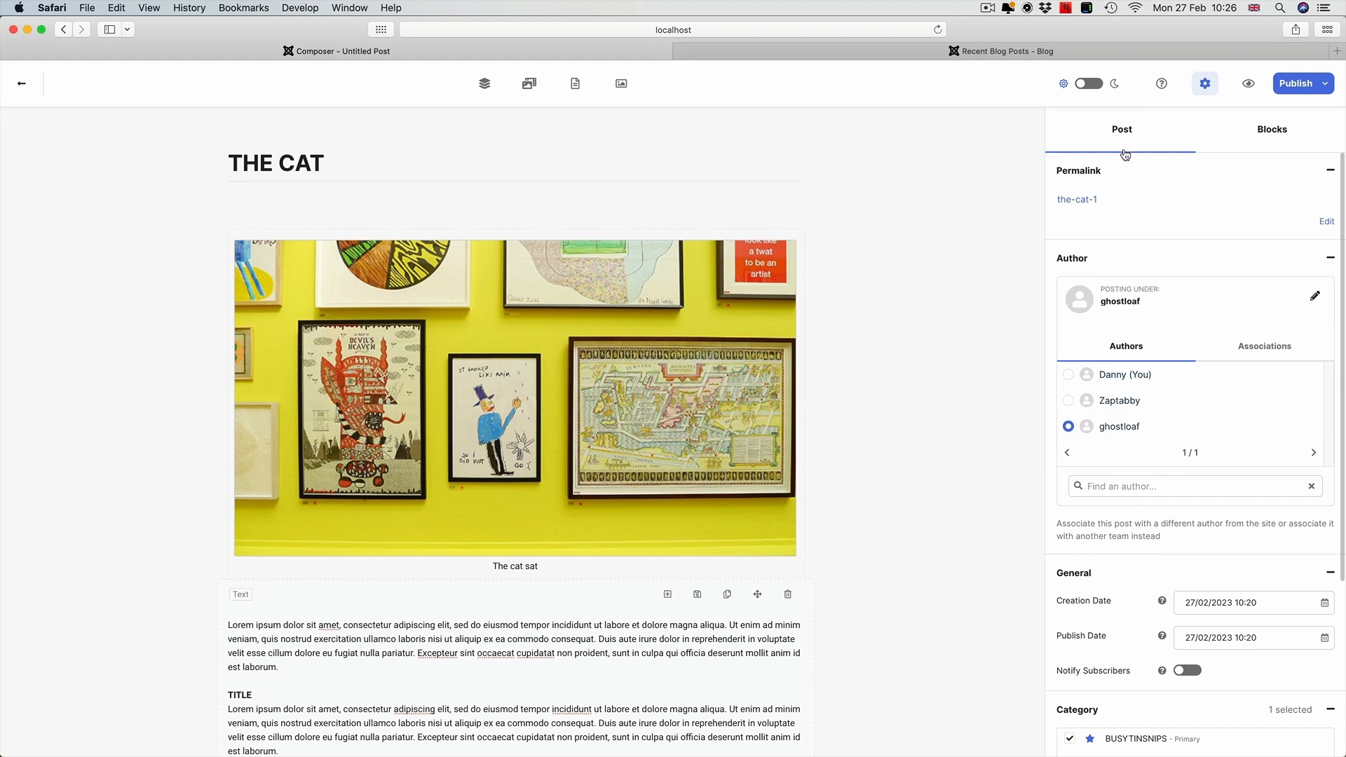
Publish THE CAT immediately and reload the BUSYTINSNIPS BLOG listing on the site
left_click(1312, 84)
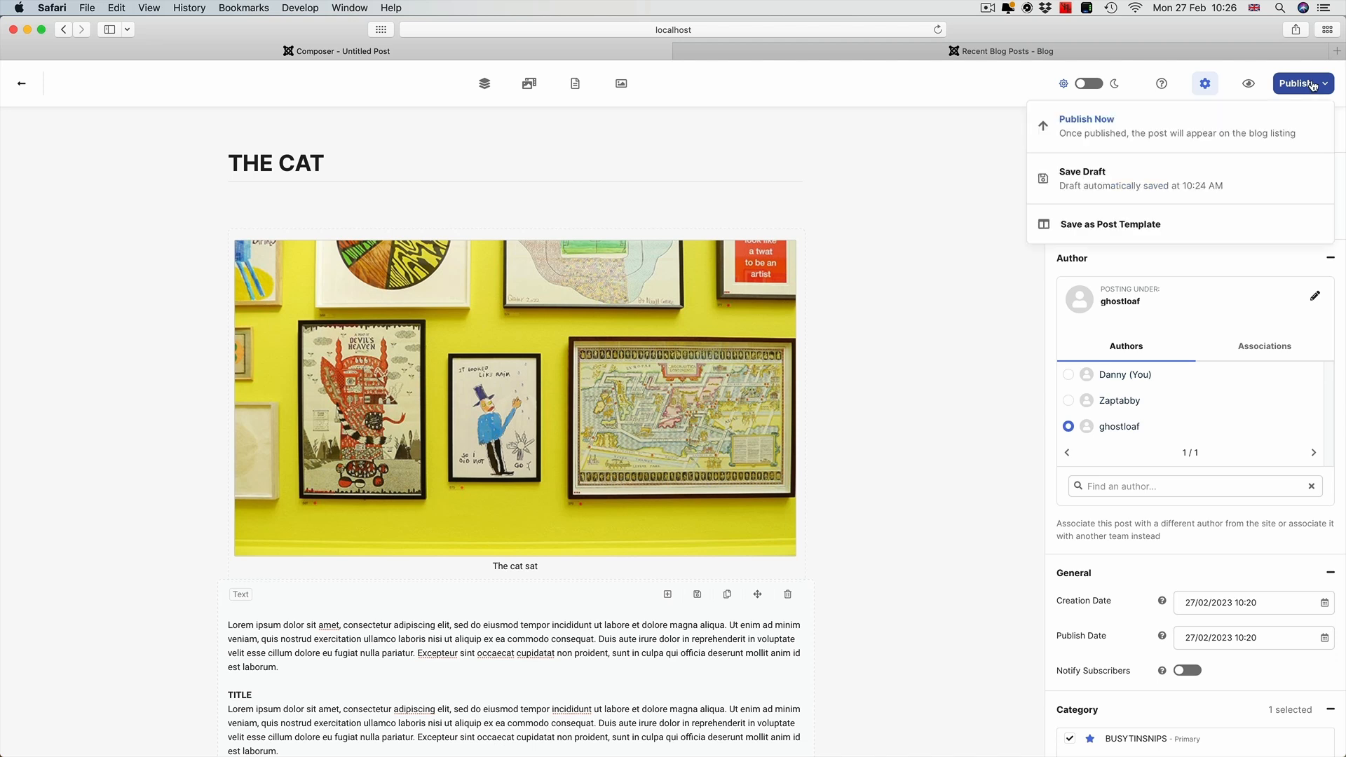
left_click(1091, 124)
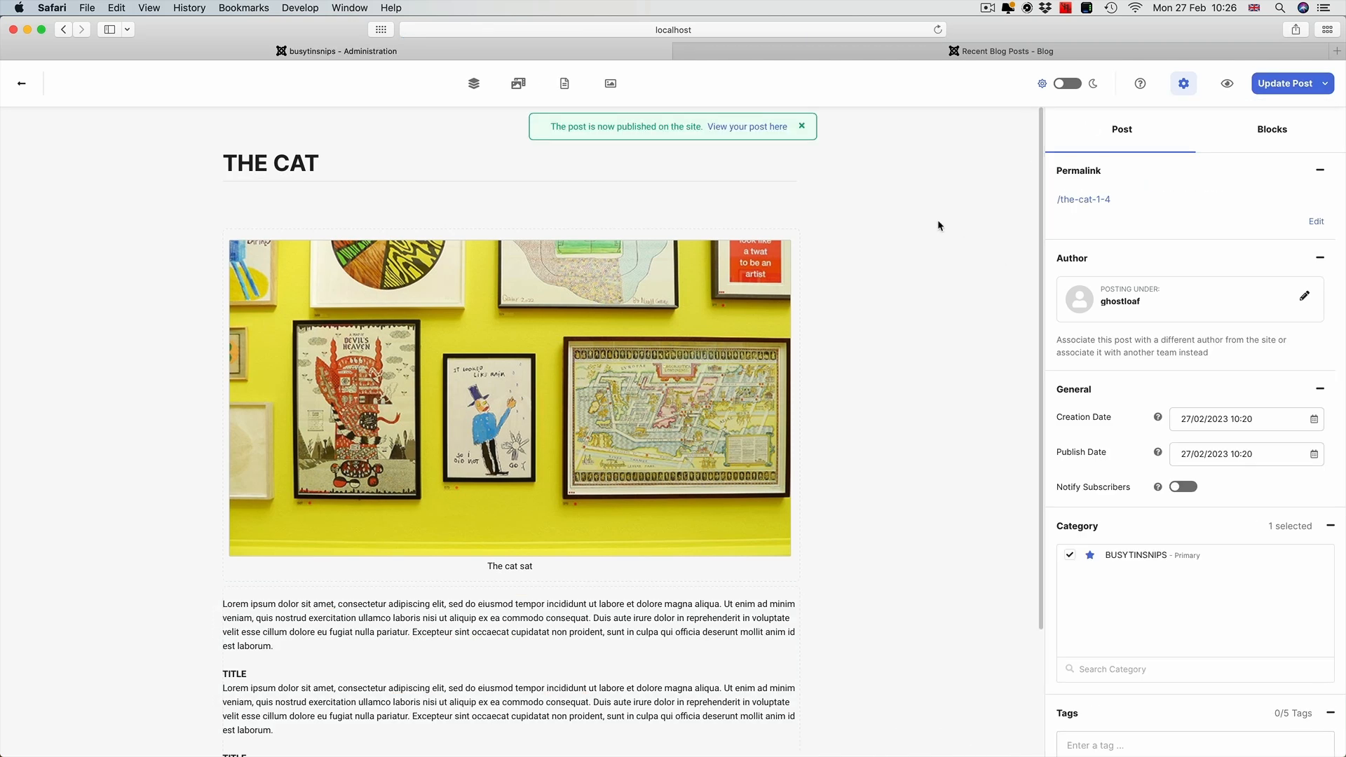
left_click(888, 52)
scroll(787, 207, "up", 10)
scroll(680, 191, "up", 2)
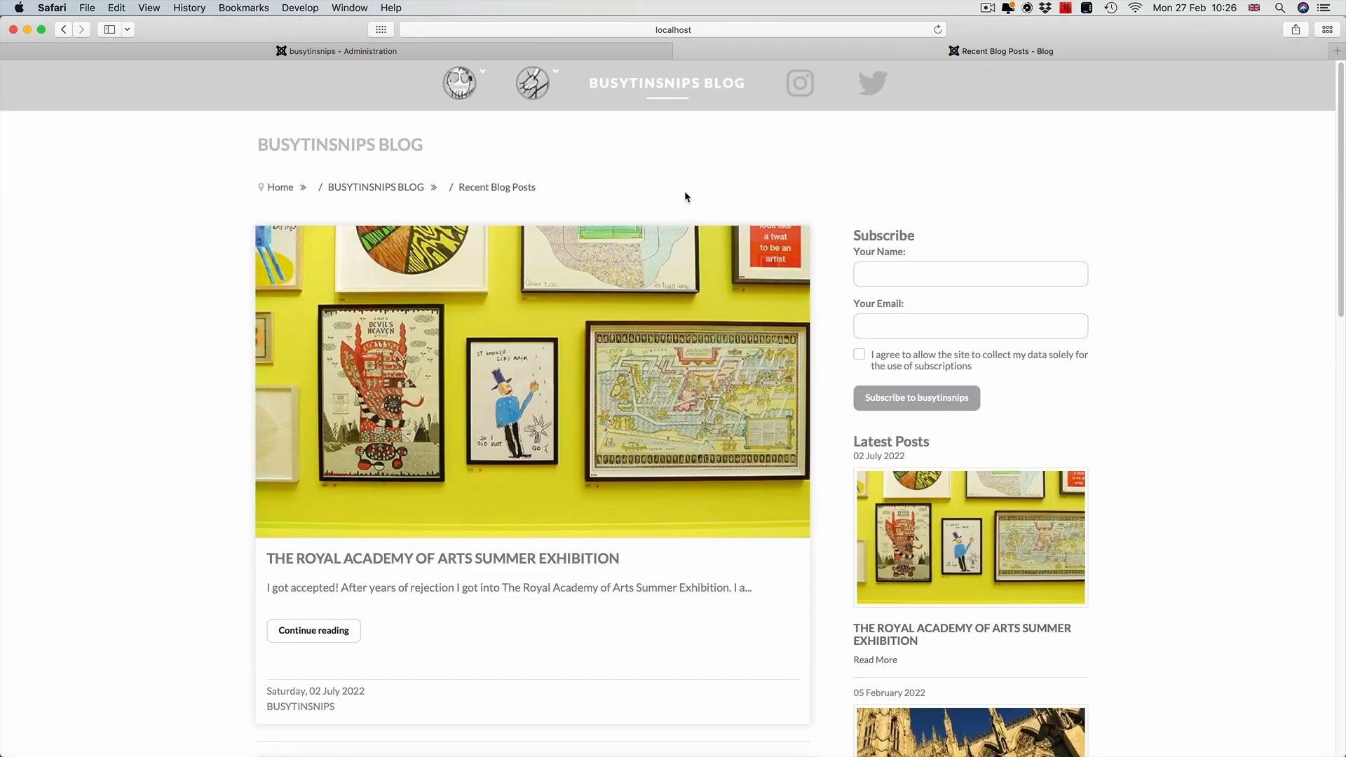
left_click(681, 91)
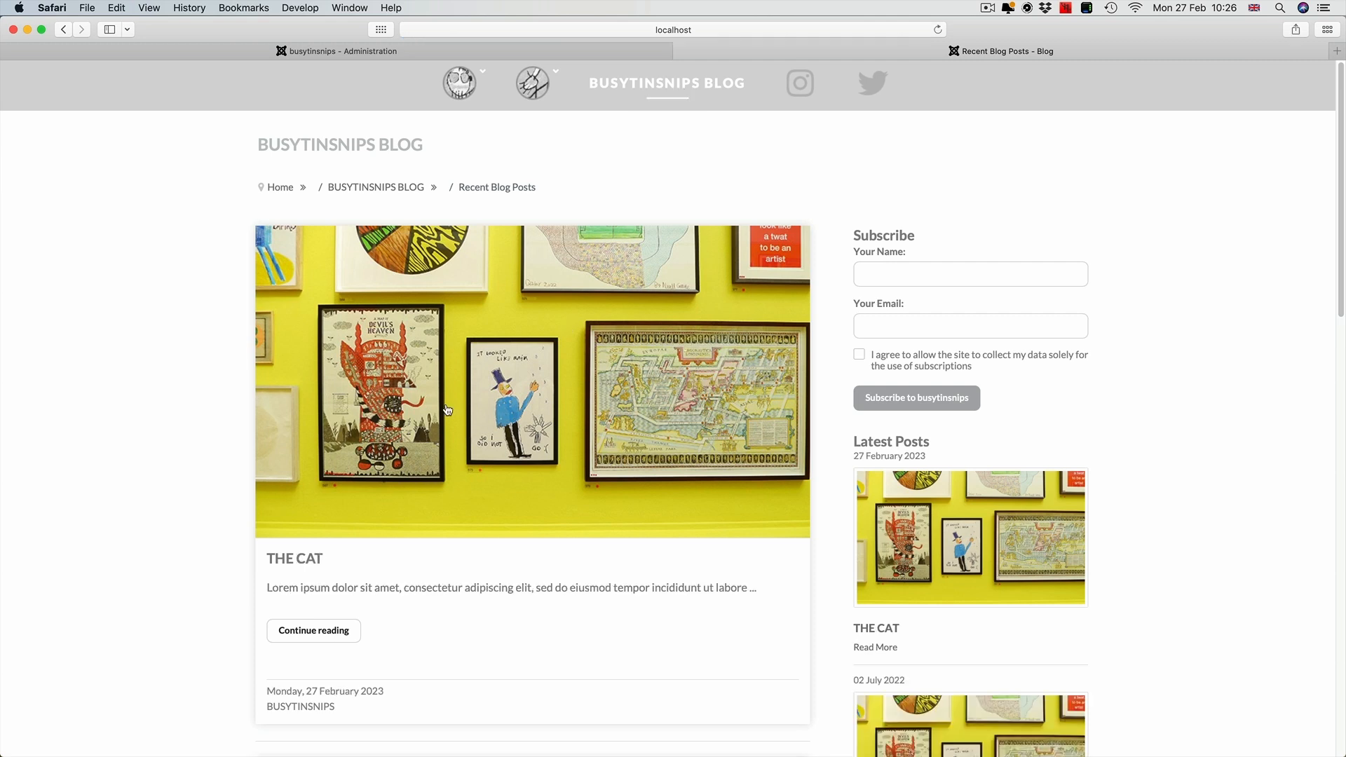
Open THE CAT from the blog listing, examine the formatting of its image, caption and last text line, and return to the composer
scroll(448, 410, "down", 2)
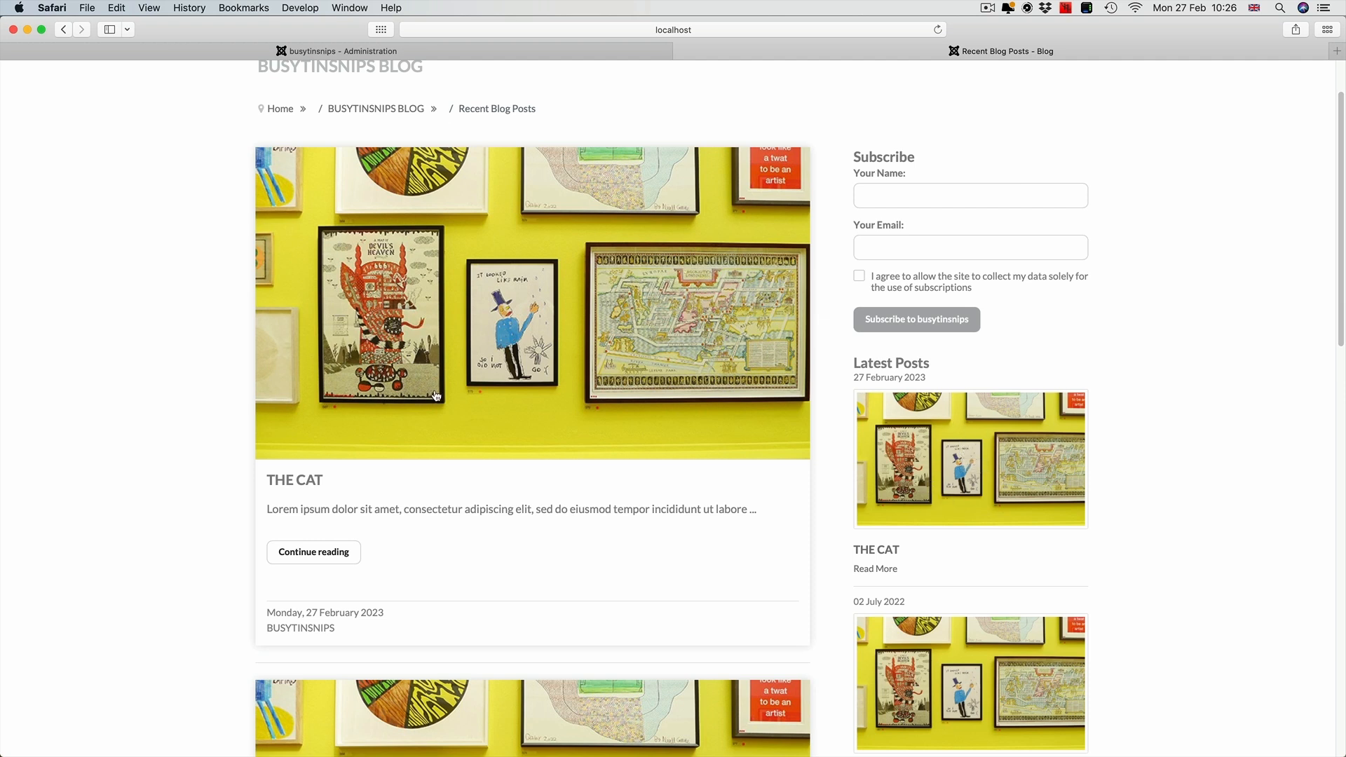
left_click(332, 559)
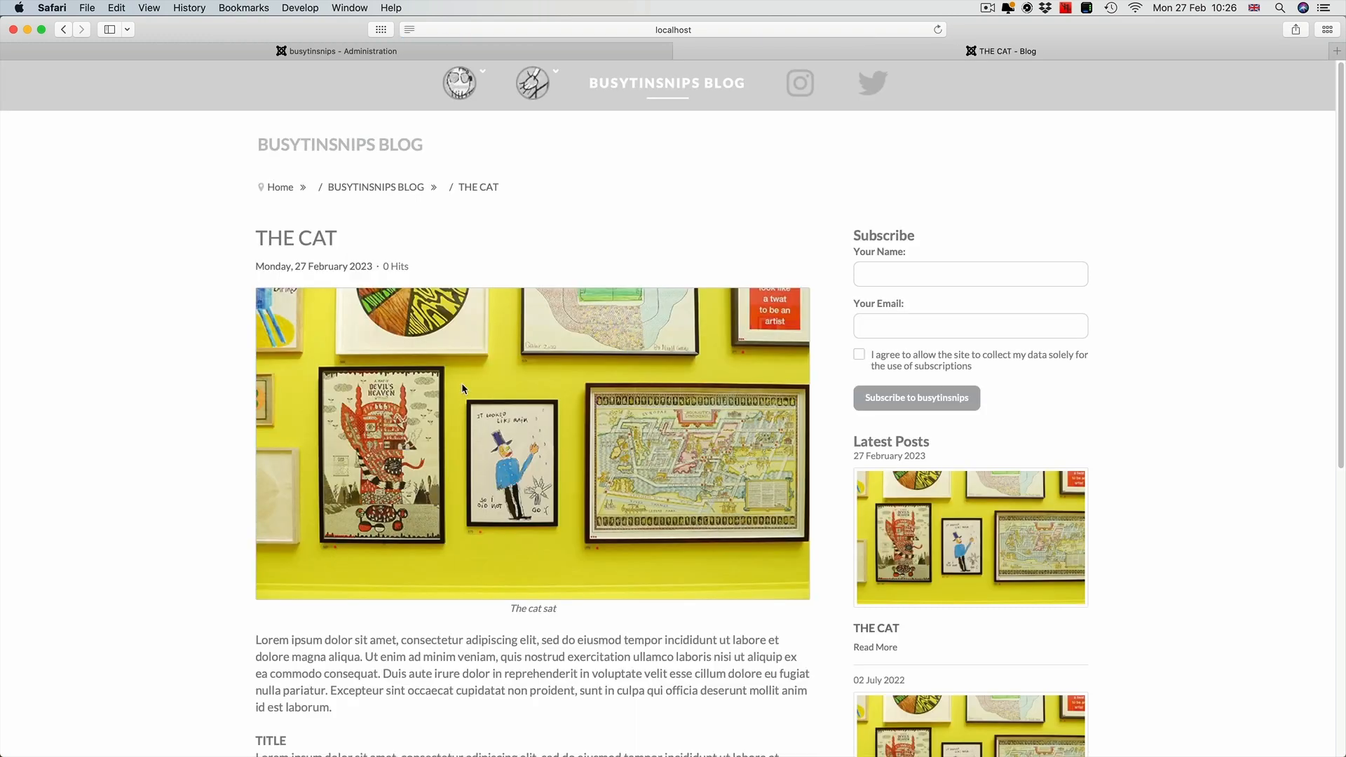
scroll(468, 401, "down", 1)
scroll(468, 401, "down", 10)
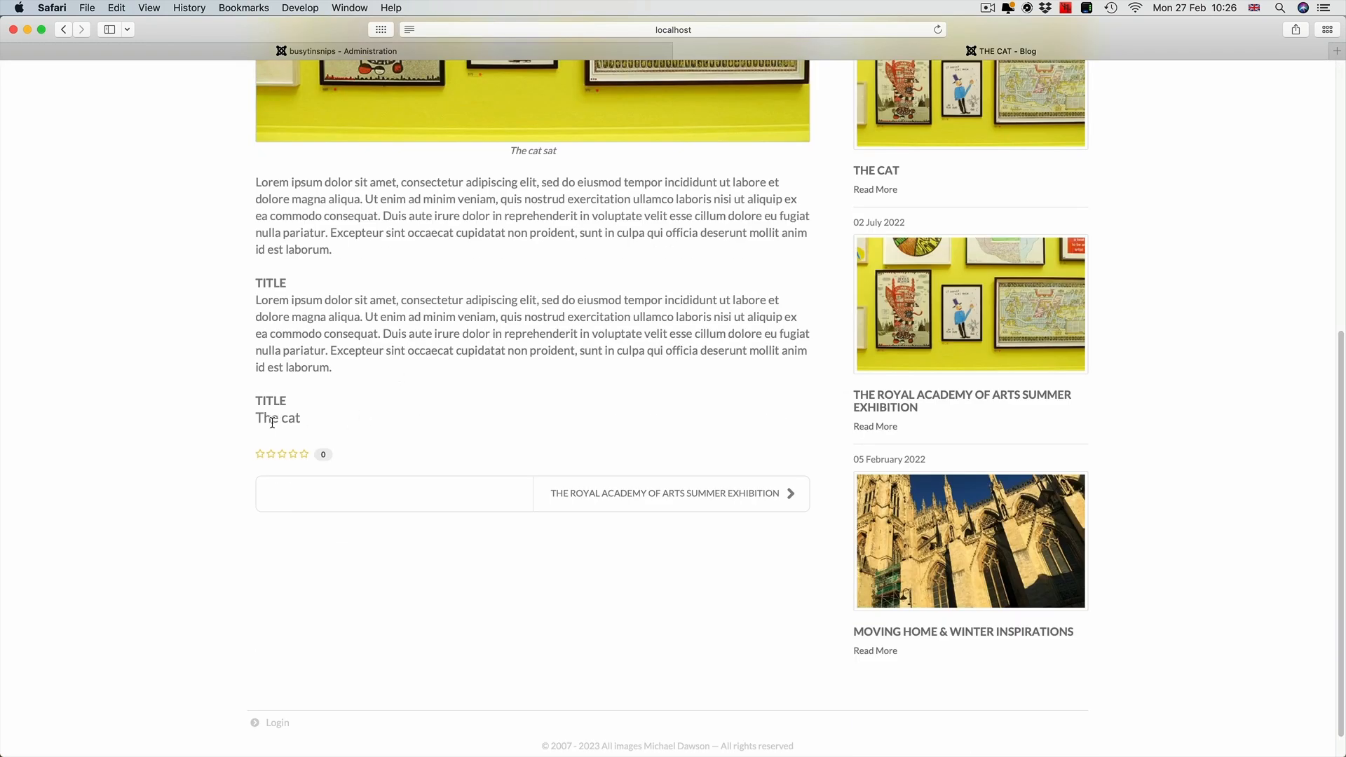
left_click_drag(261, 419, 300, 420)
left_click(477, 318)
scroll(491, 336, "up", 7)
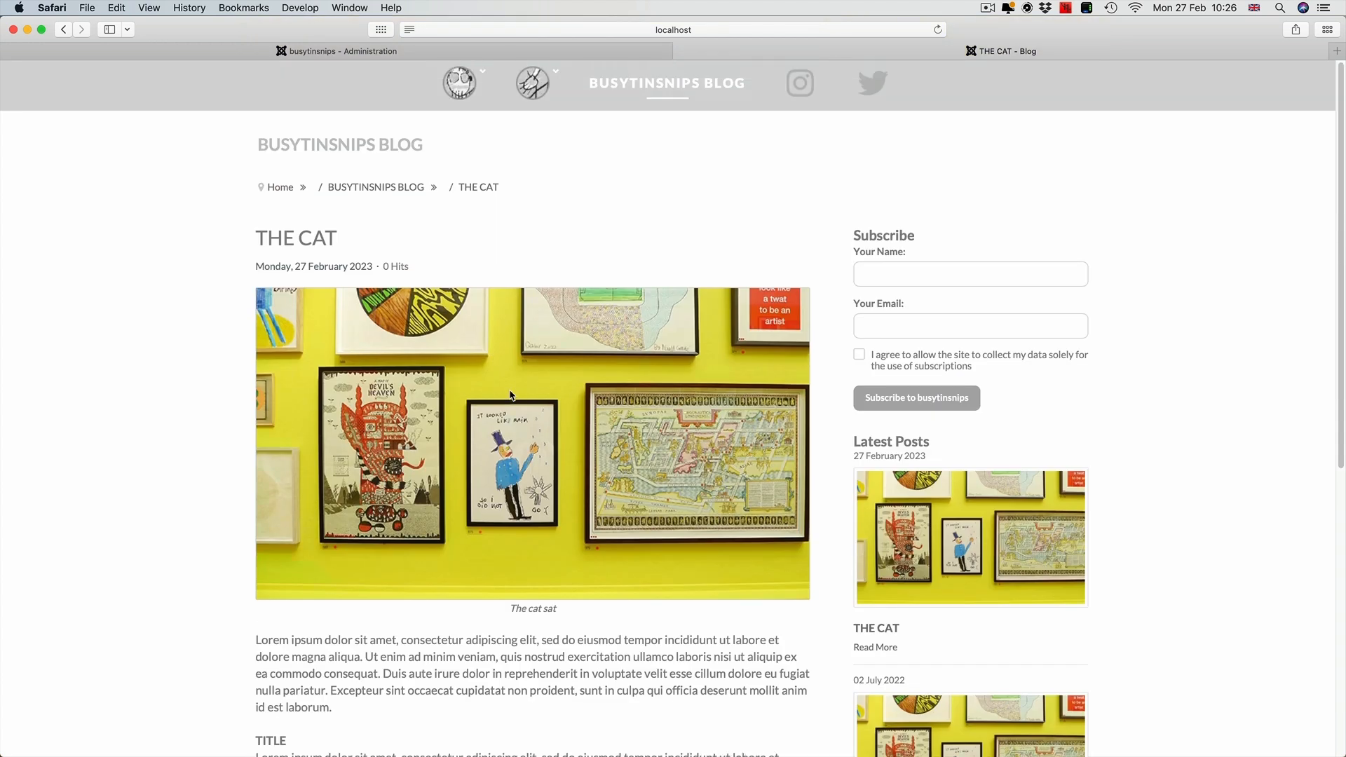
left_click(607, 55)
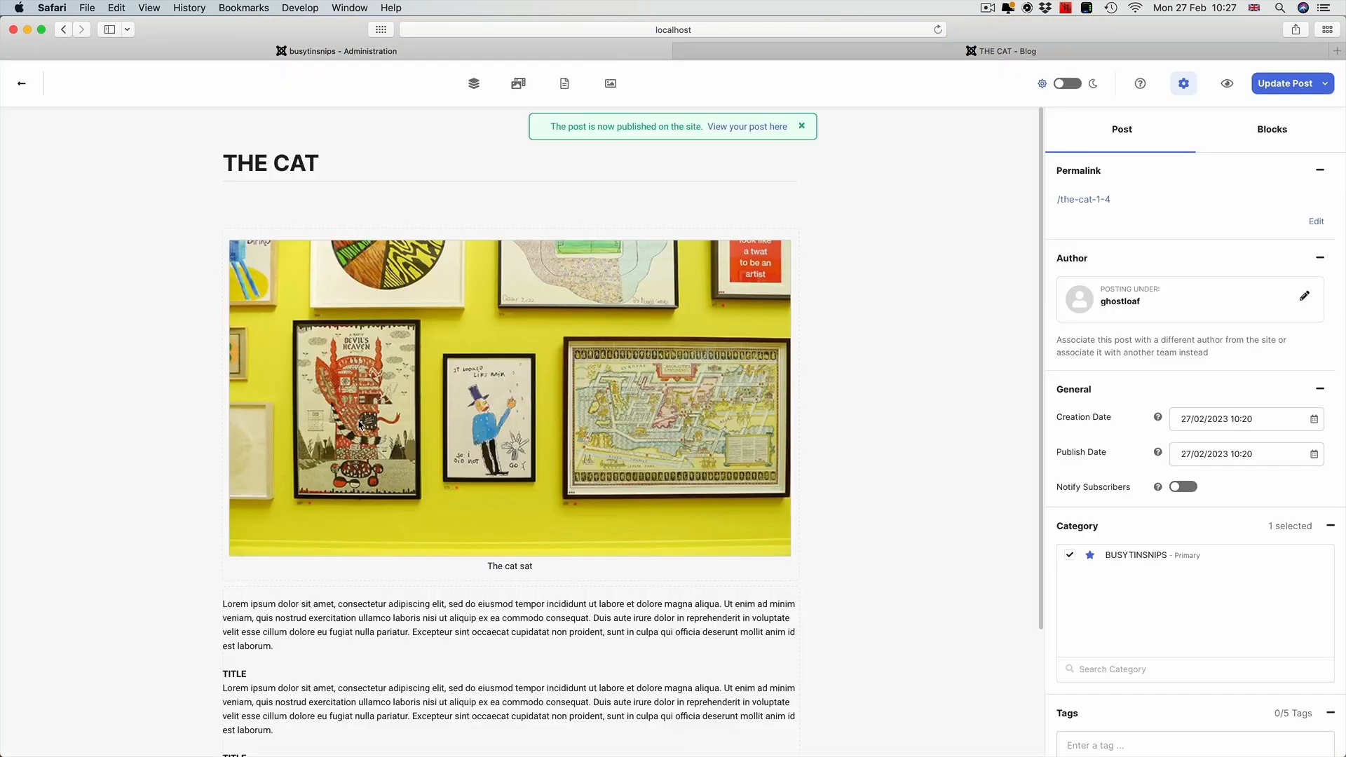
Redo the line break before The cat under the second TITLE heading and update the published post
scroll(362, 426, "down", 3)
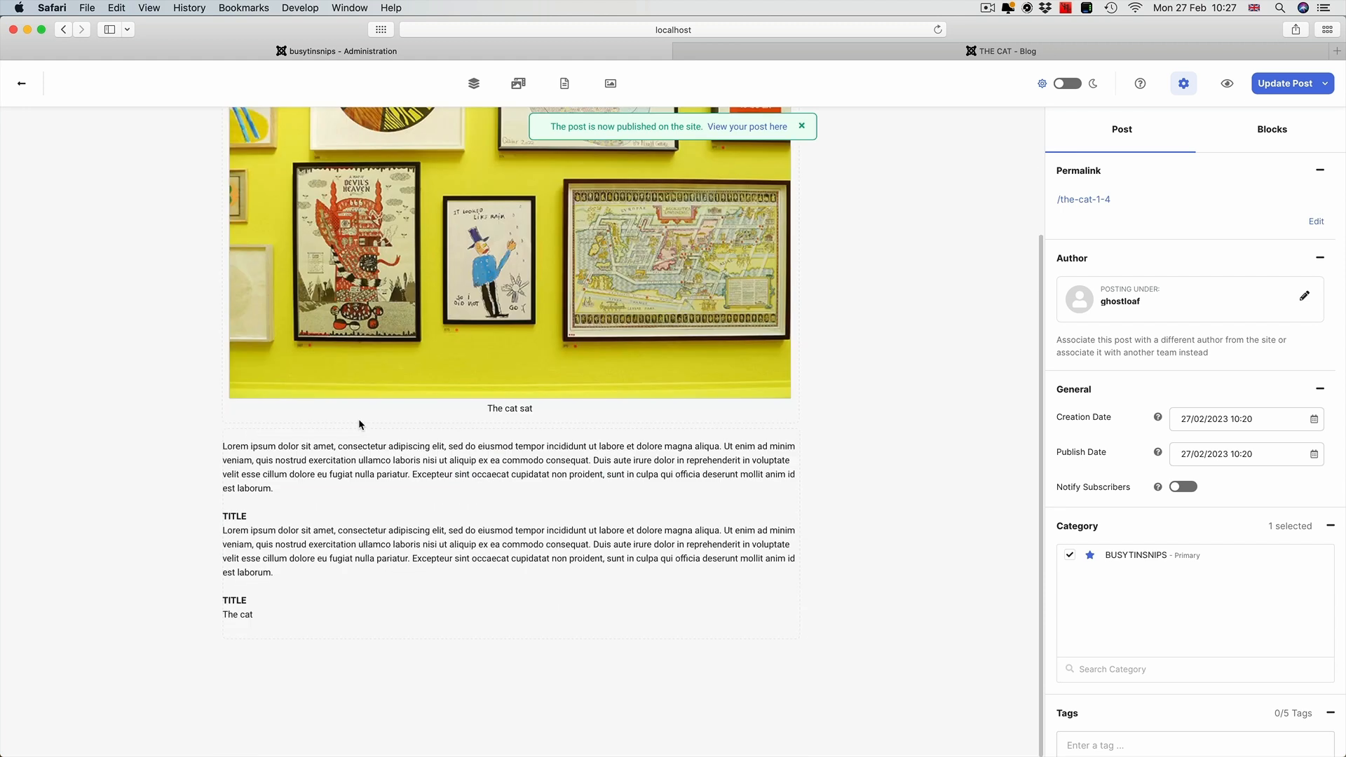
left_click(223, 614)
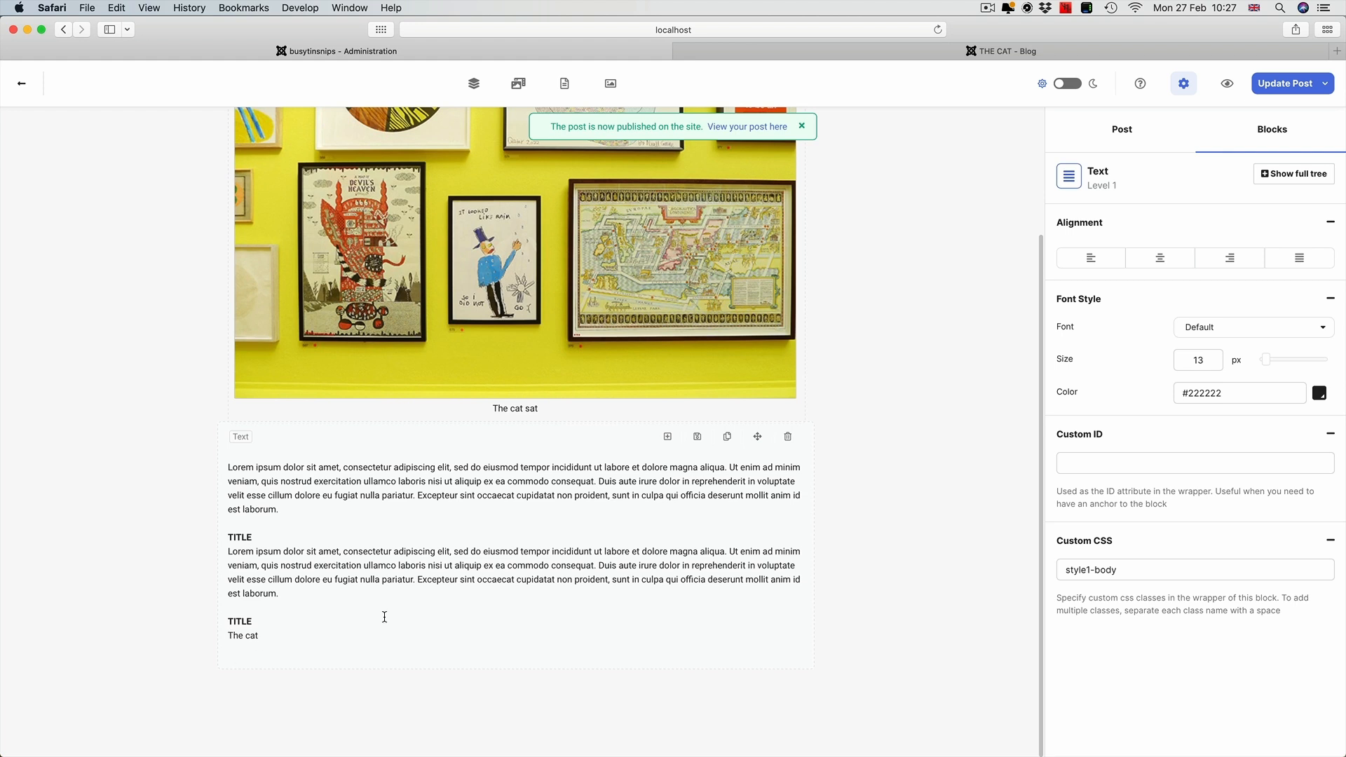
key("BackSpace")
key("Return")
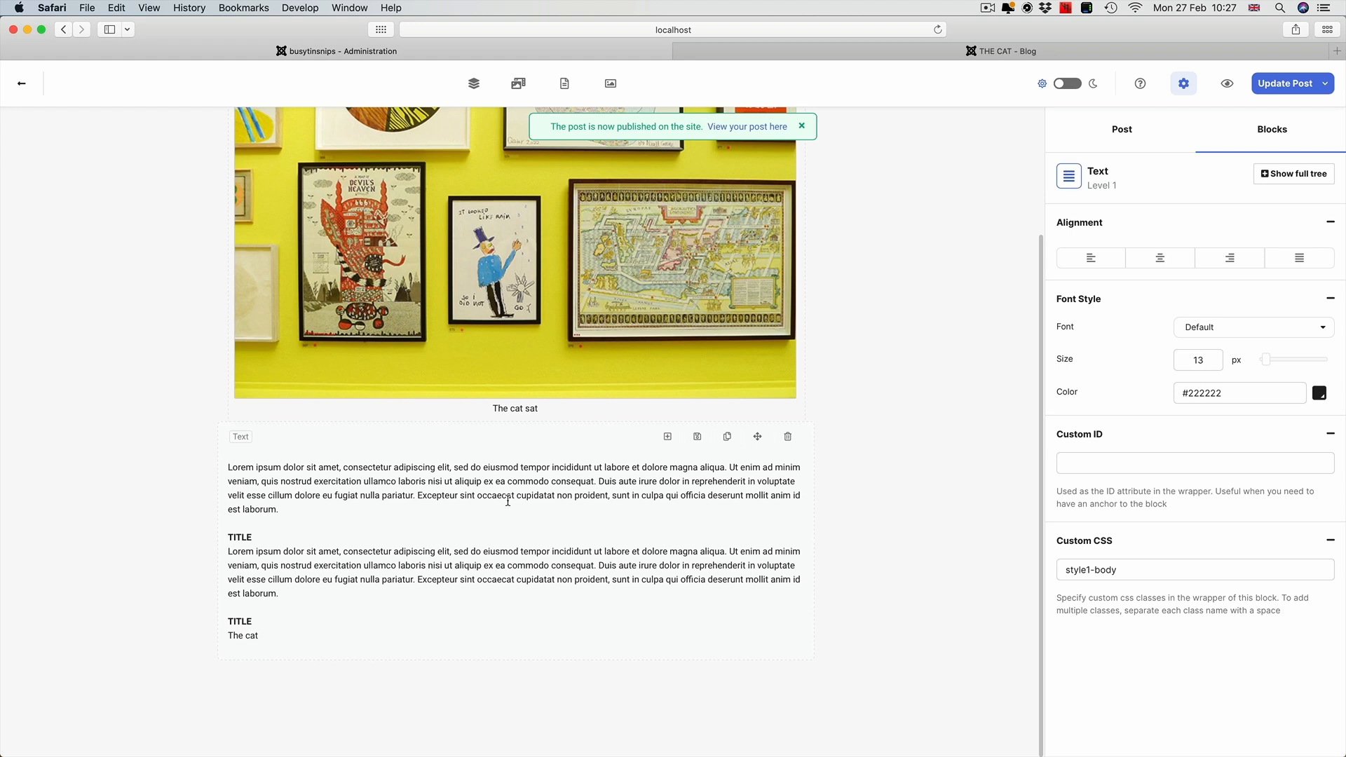
left_click(1299, 85)
left_click(1095, 125)
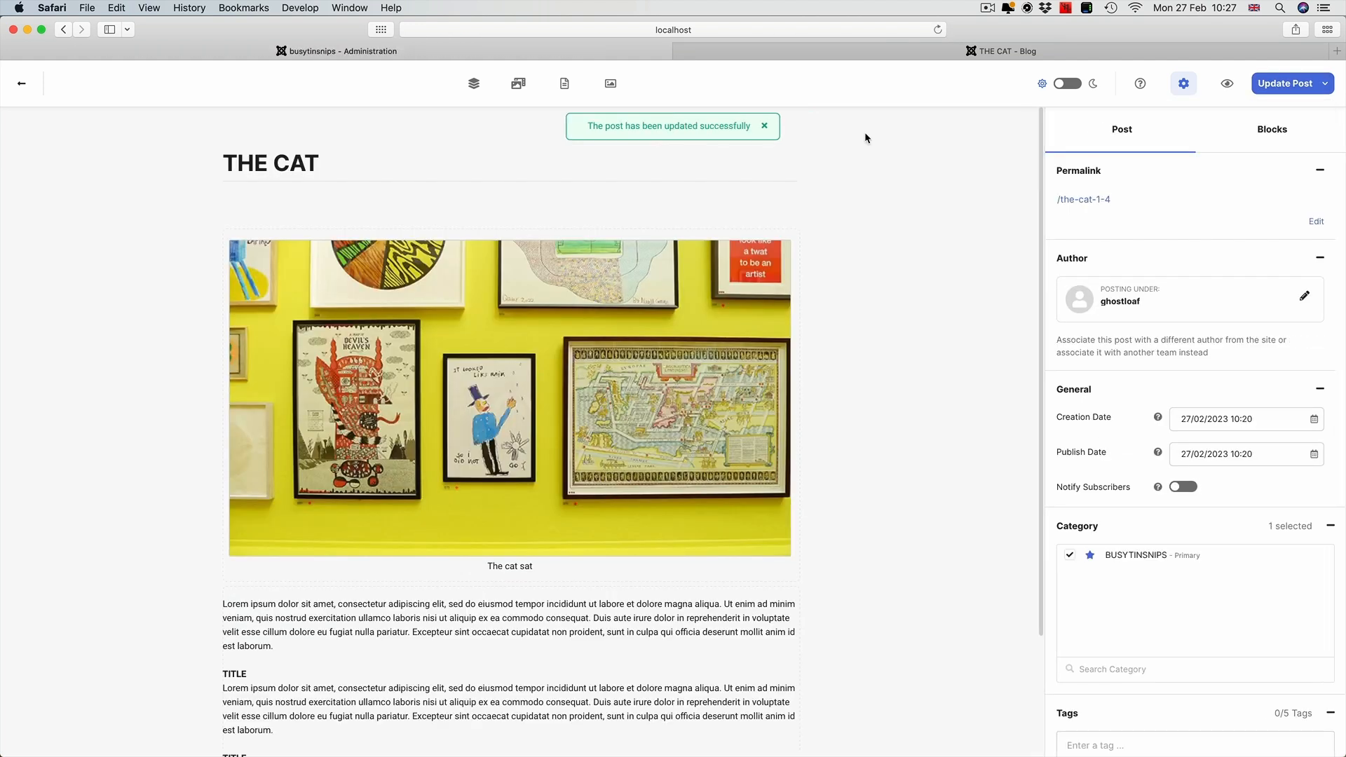
Reload the published THE CAT page, check the text formatting under the second TITLE heading, and return to the composer
left_click(910, 55)
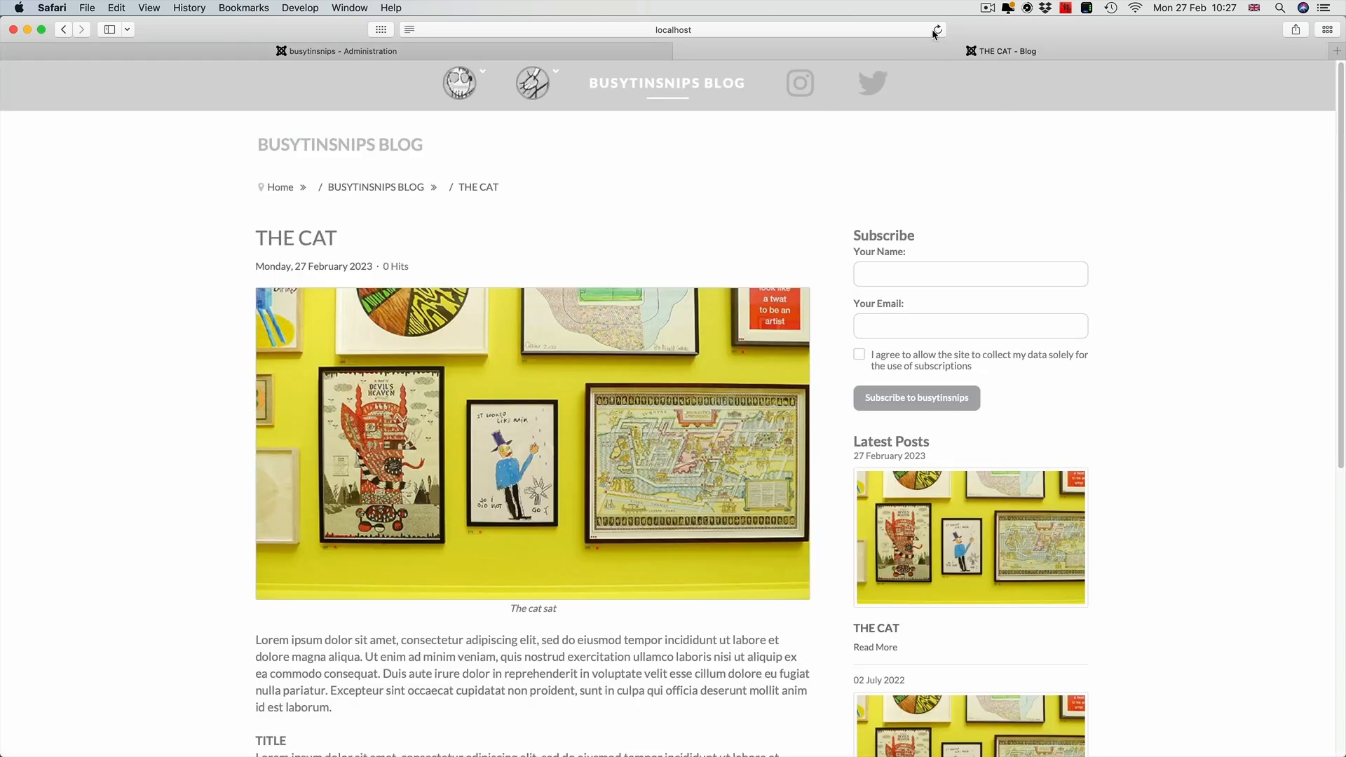
left_click(938, 31)
scroll(436, 365, "down", 4)
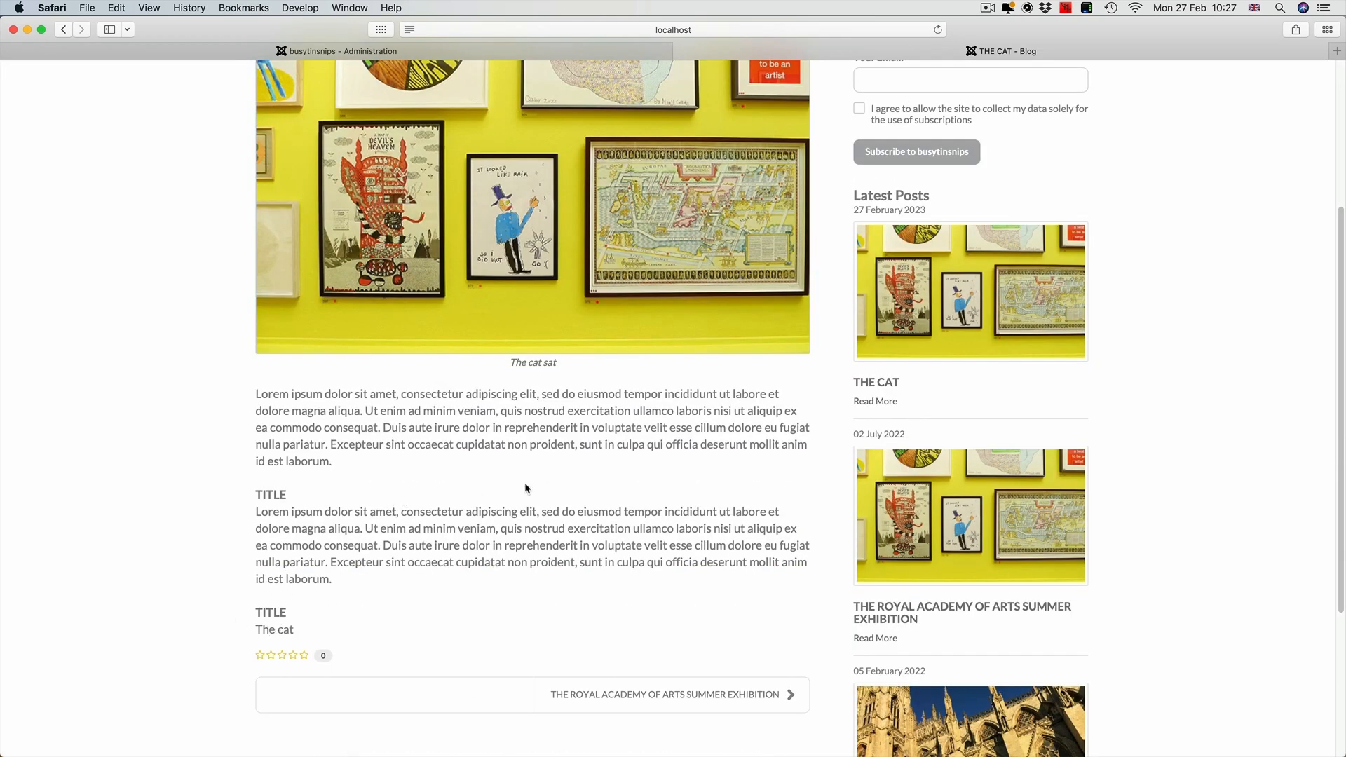
scroll(647, 484, "up", 4)
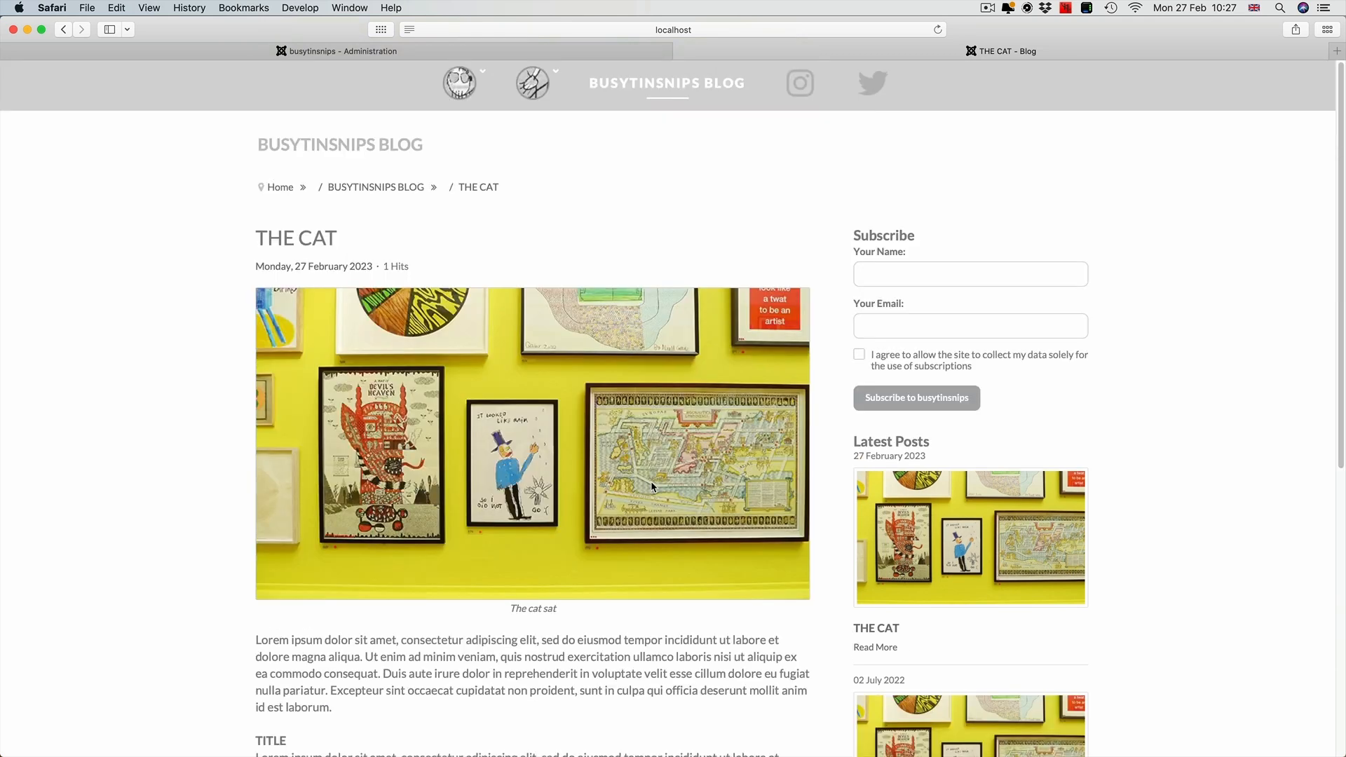
scroll(650, 481, "down", 7)
scroll(652, 485, "up", 7)
left_click(627, 49)
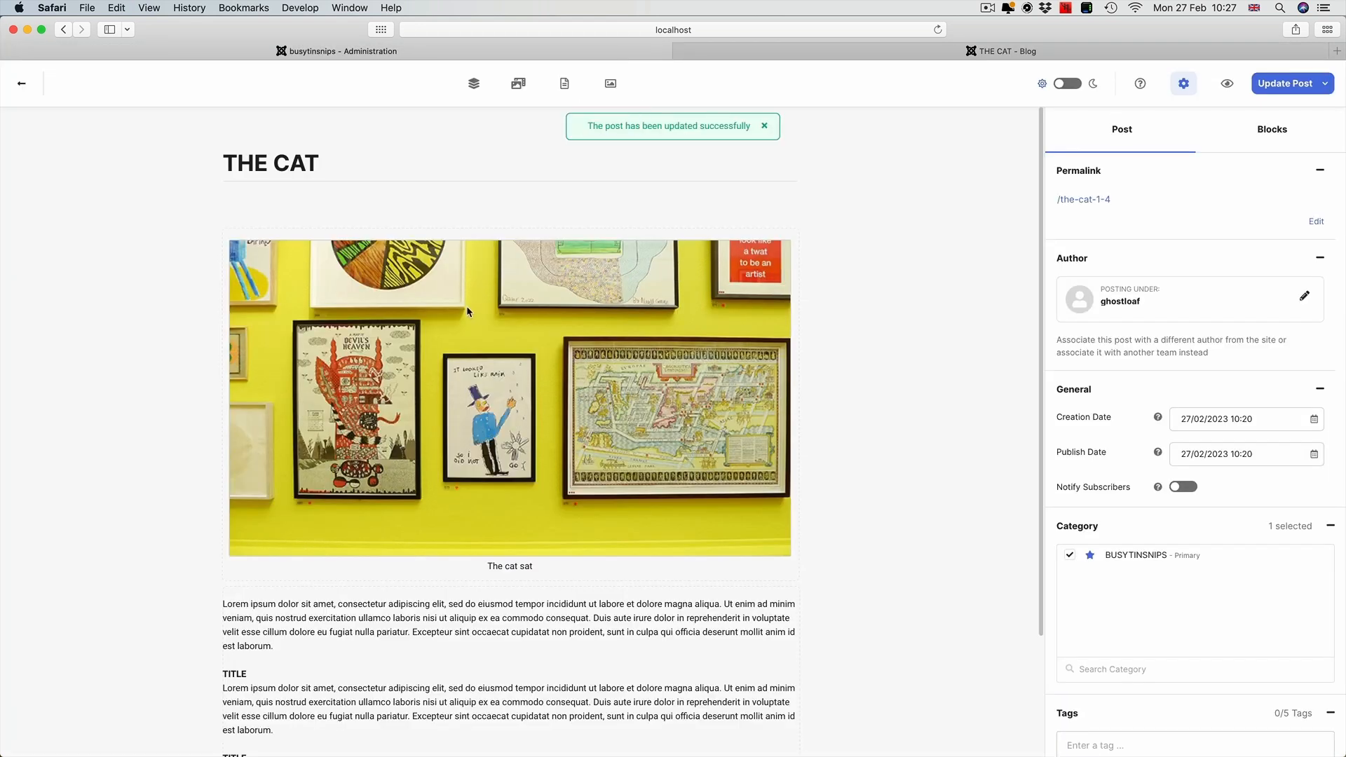
Close the composer, look through the EasyBlog Posts list, and head back to the Joomla home dashboard
scroll(488, 392, "down", 3)
scroll(494, 371, "up", 3)
left_click(23, 88)
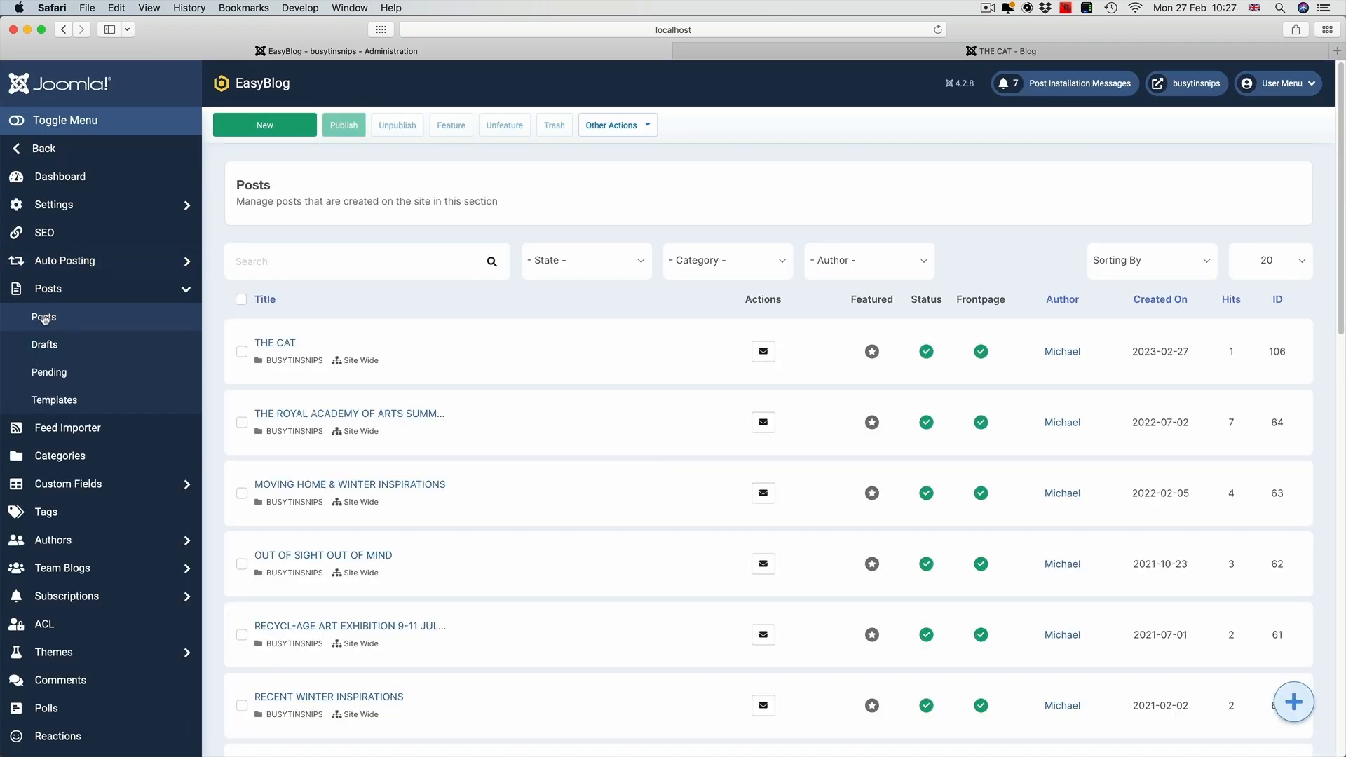
scroll(375, 399, "down", 15)
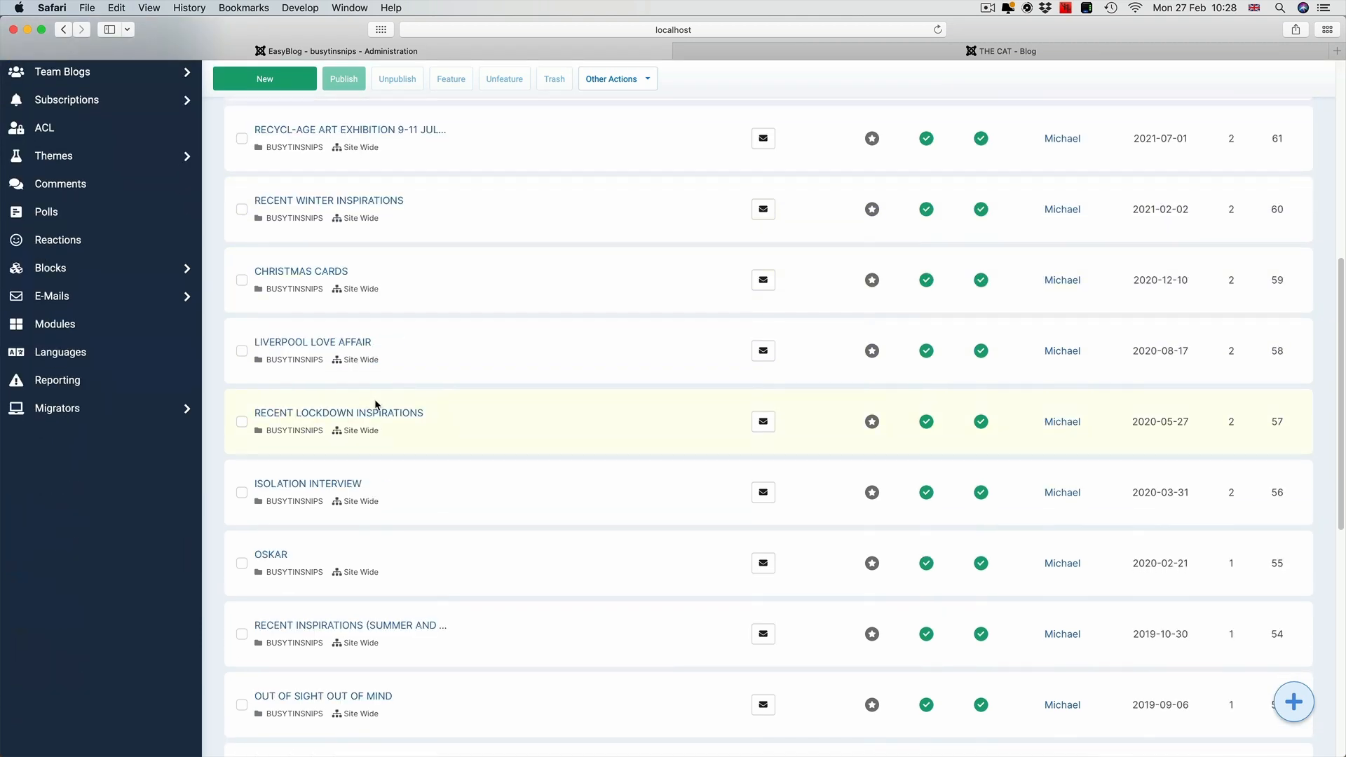
scroll(375, 400, "up", 15)
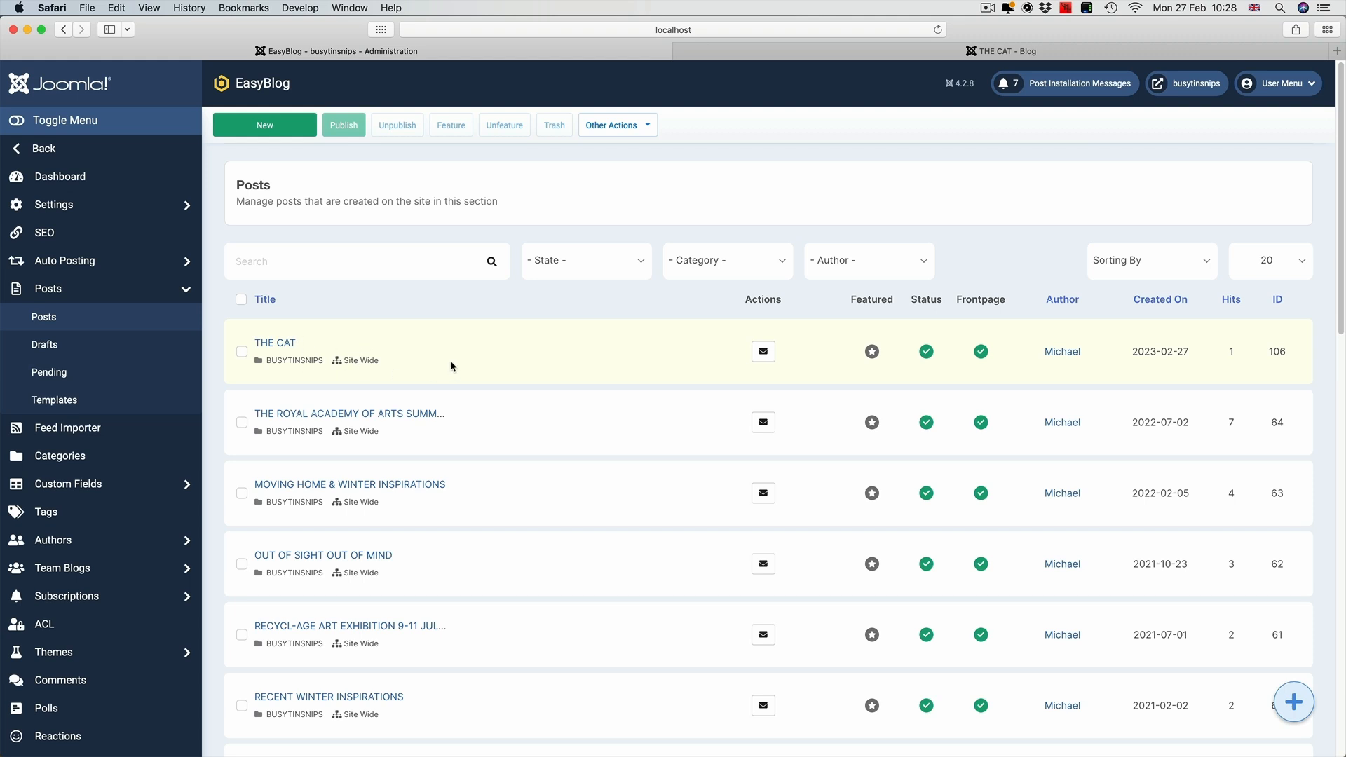
left_click(21, 83)
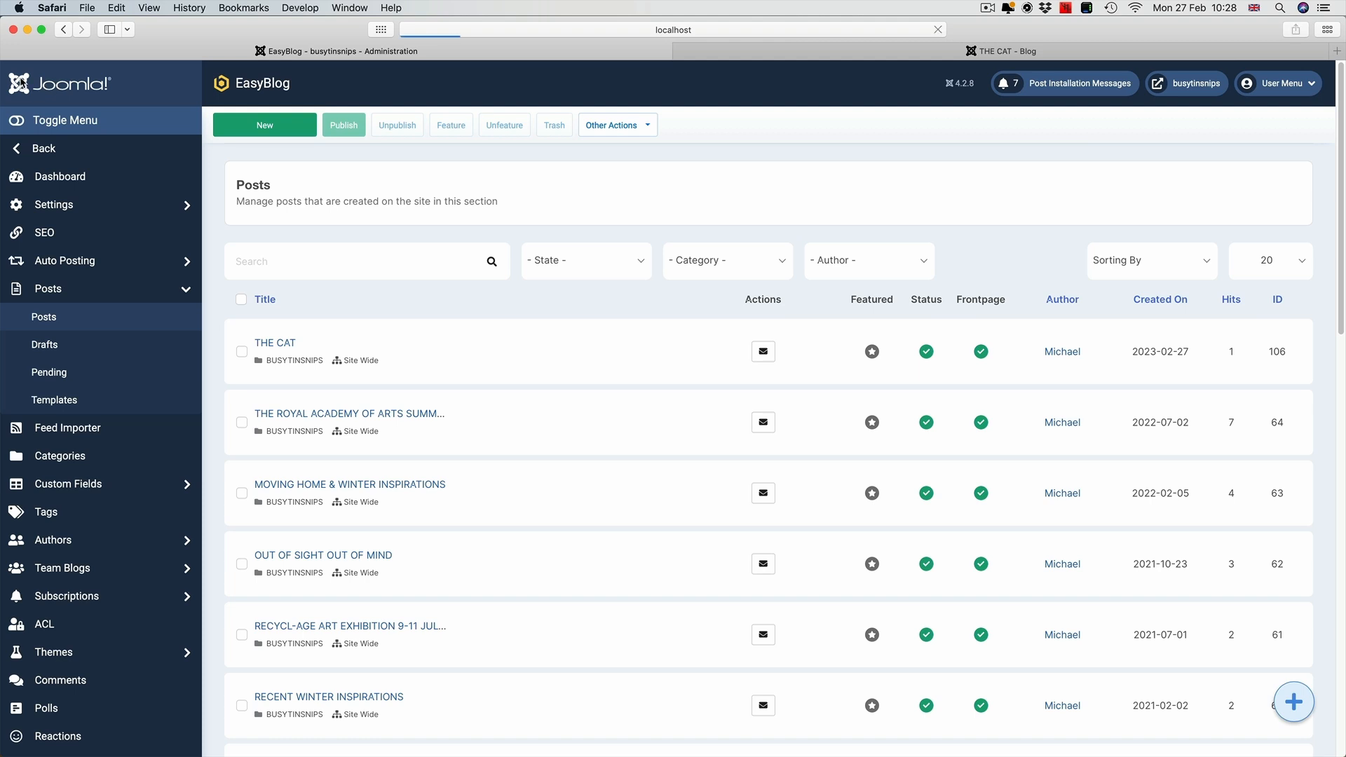